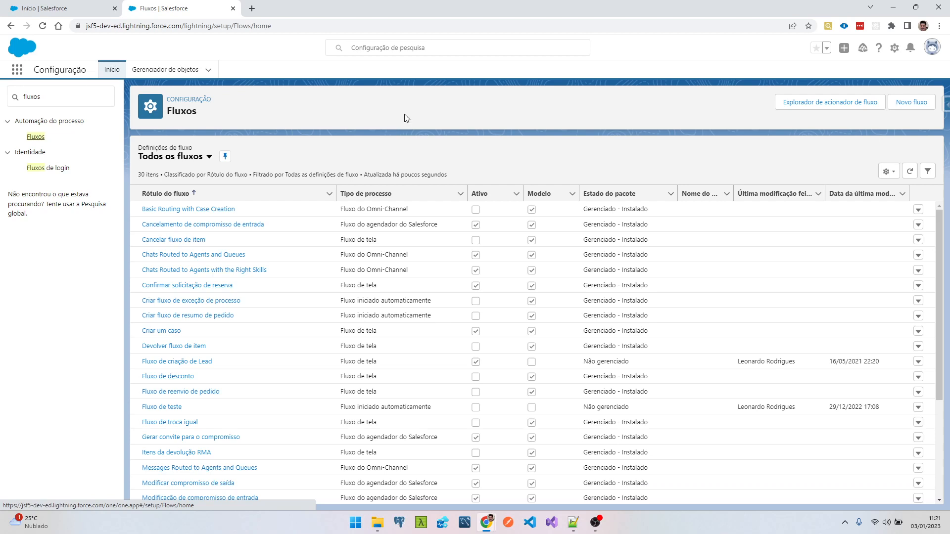
Create a new flow of type Fluxo de tela and show its toolbox.
left_click(916, 102)
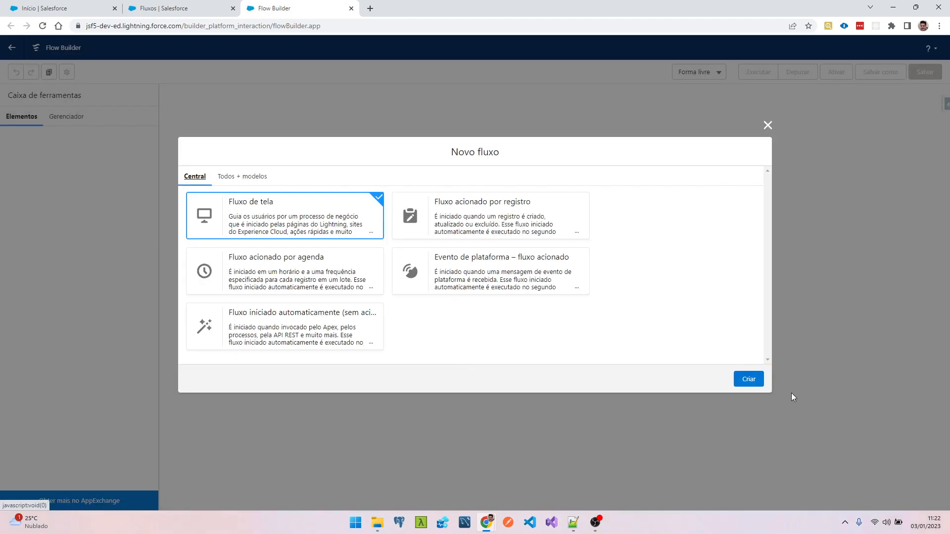
left_click(756, 384)
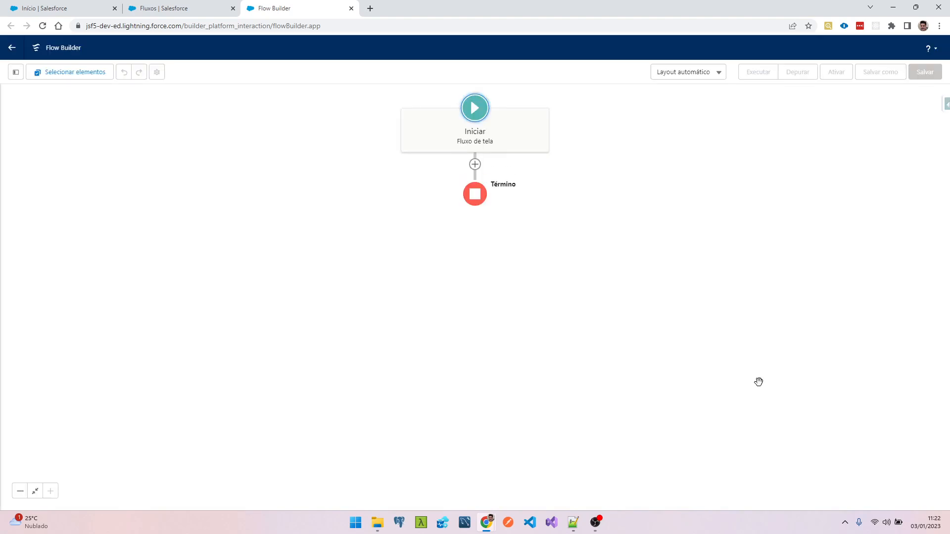
left_click(16, 75)
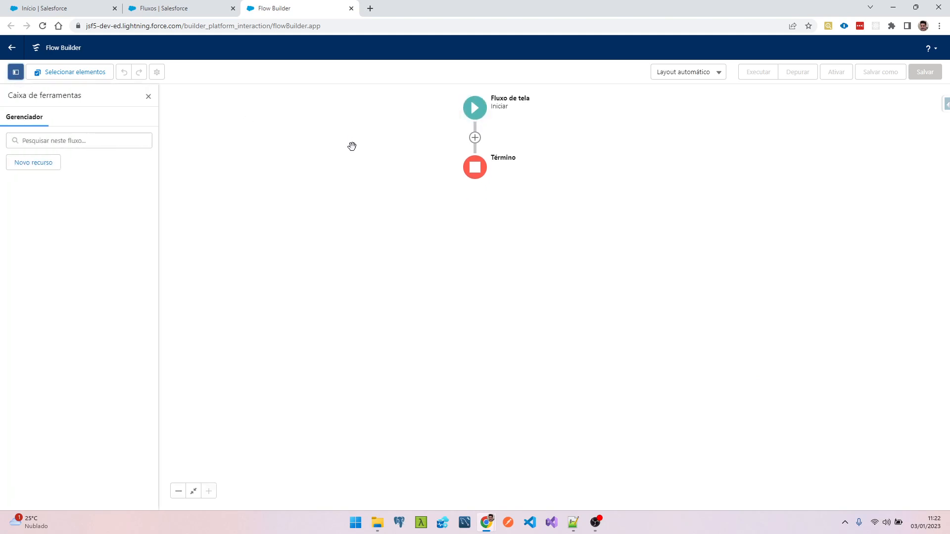
Start a new resource of type Variável with the API name recordId.
left_click(46, 168)
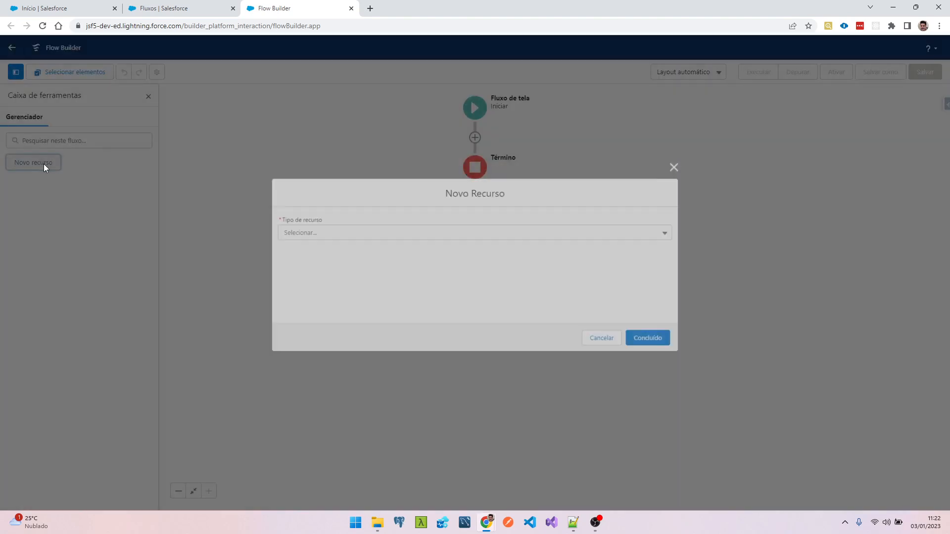
left_click(289, 237)
left_click(314, 260)
left_click(310, 246)
type("recordId")
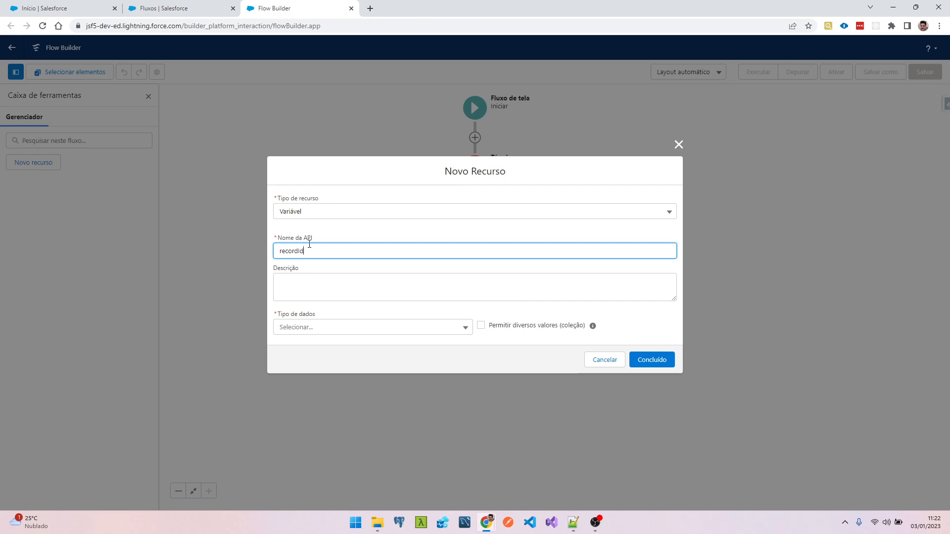
left_click_drag(325, 248, 273, 251)
Give the recordId variable the data type Registro for the Contato object, make it available for input, and finish it.
left_click(317, 329)
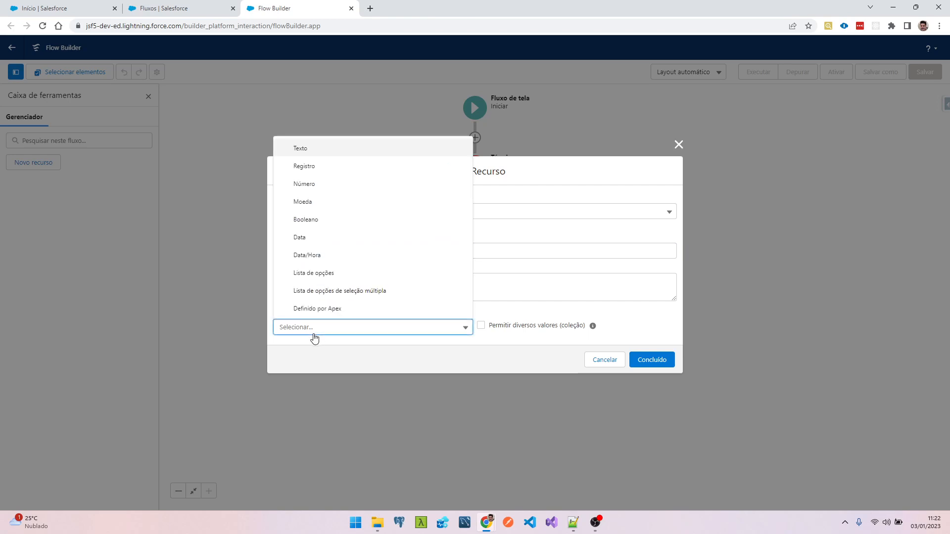
left_click(298, 167)
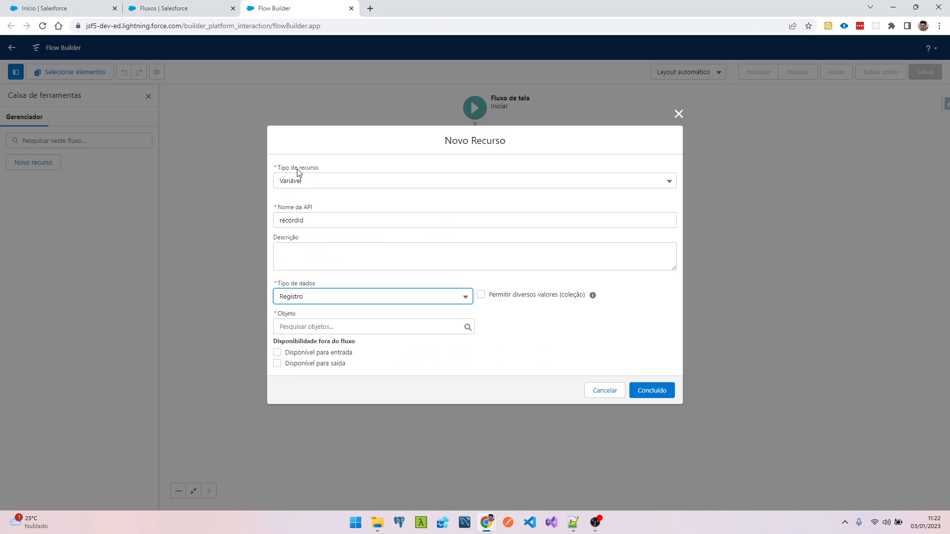
left_click(311, 326)
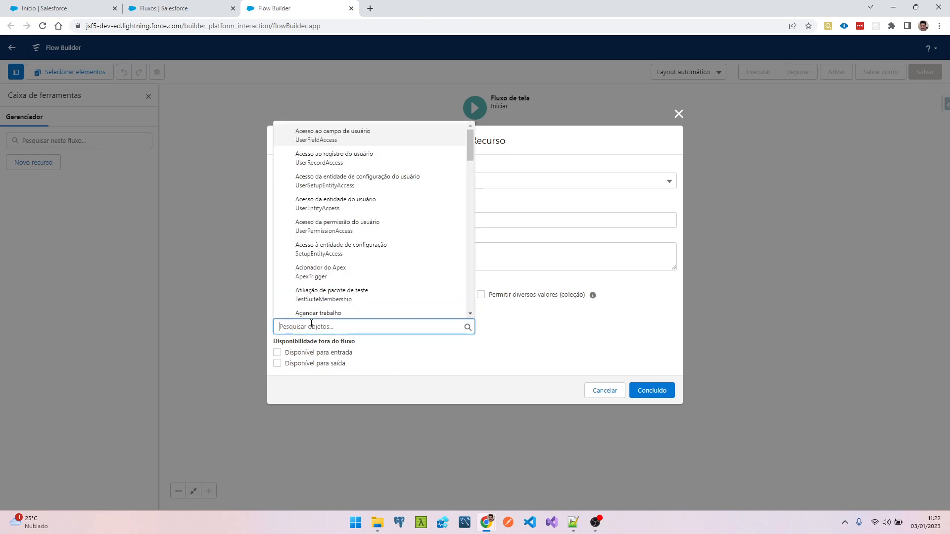
type("contato")
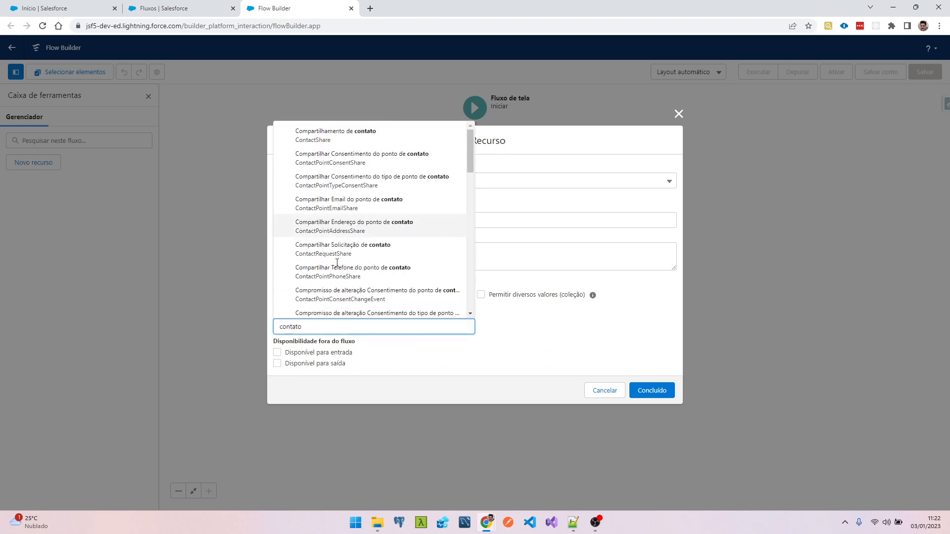
key("Return")
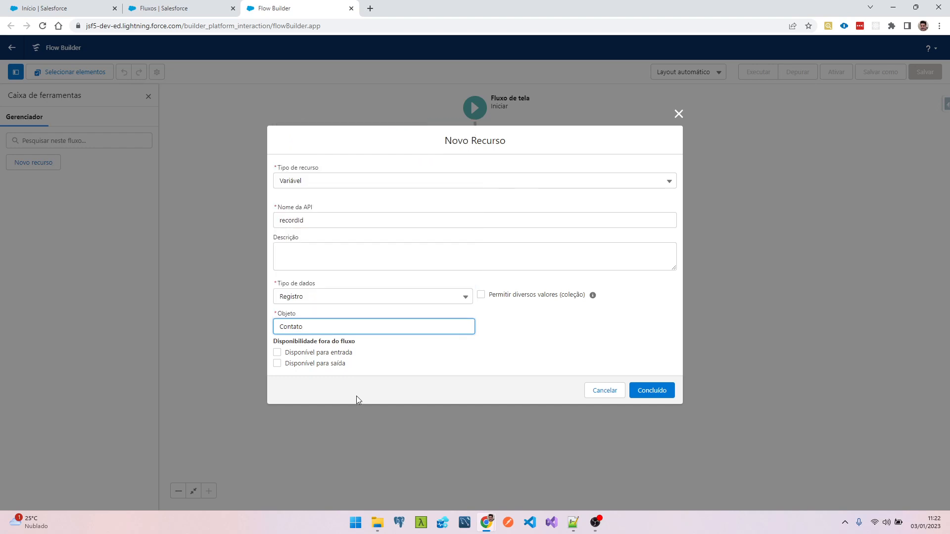
left_click(336, 357)
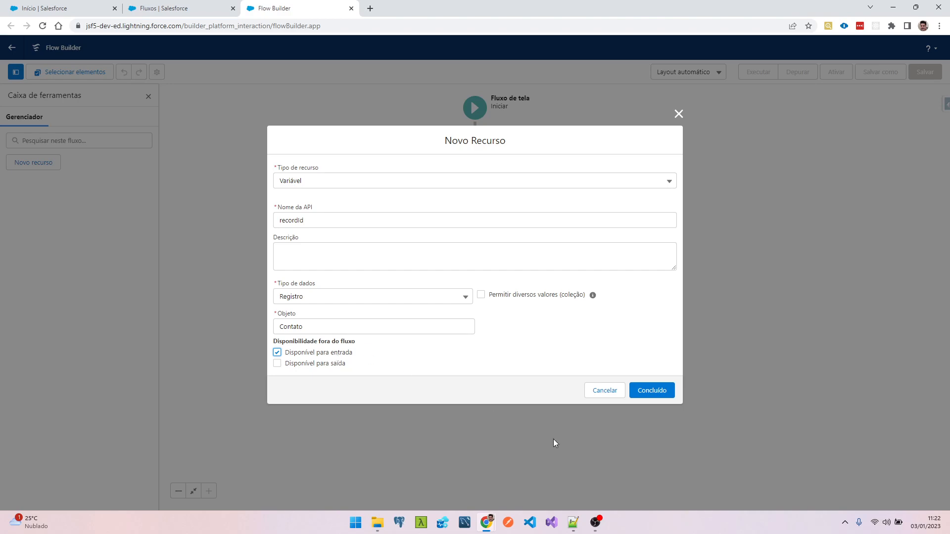
left_click(660, 390)
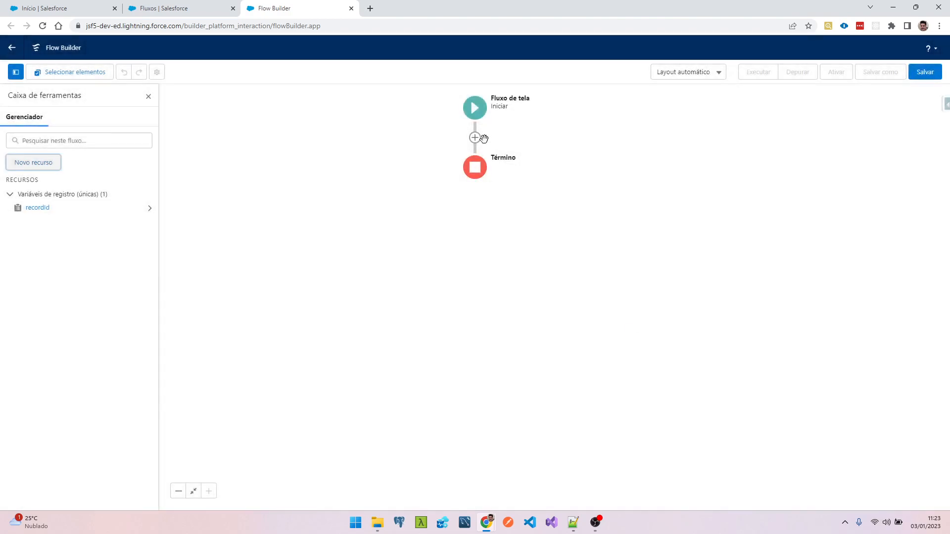
Add a screen element after the flow's start, labelled Totalização with the API name Sum.
left_click(475, 138)
left_click(427, 215)
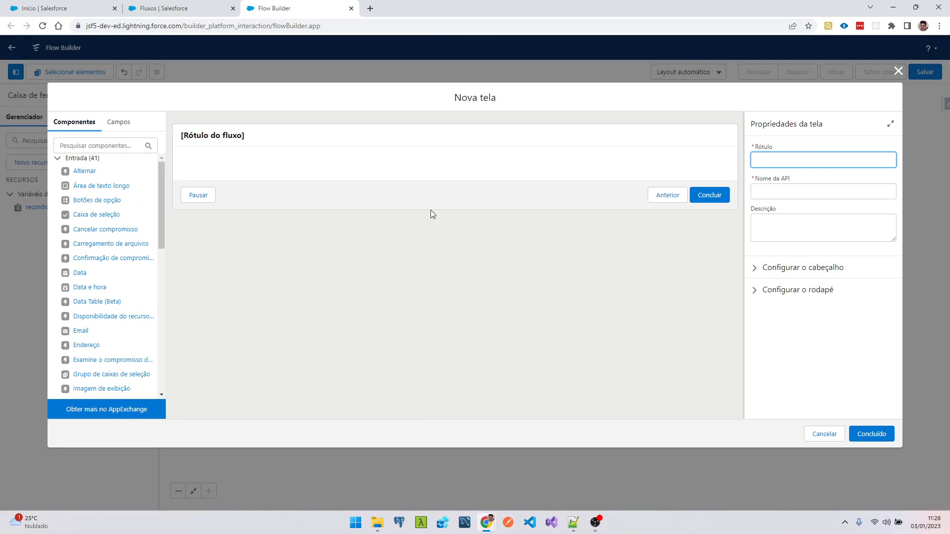
type("Totalização")
key("Tab")
type("Sum")
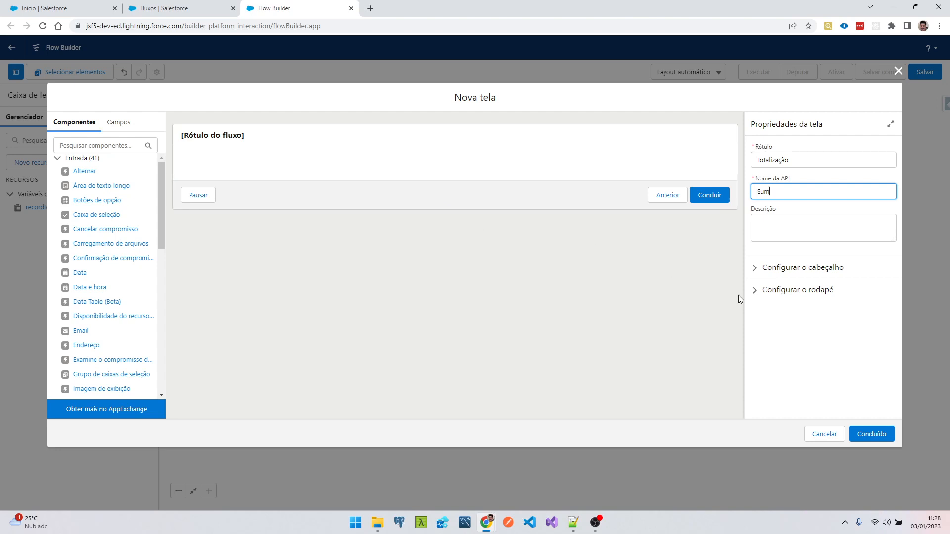
Hide the Anterior and Pausar buttons in the screen's footer.
left_click(755, 291)
scroll(770, 335, "down", 2)
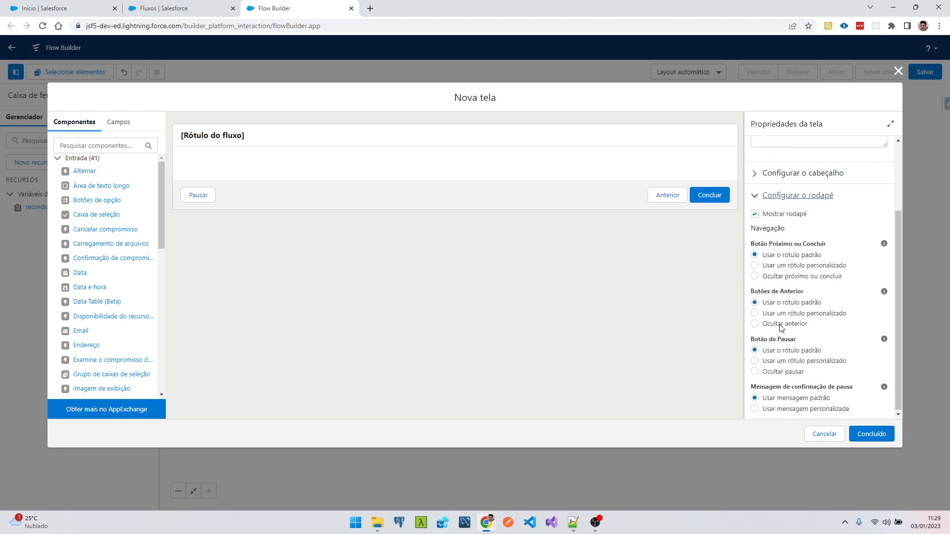
left_click(755, 324)
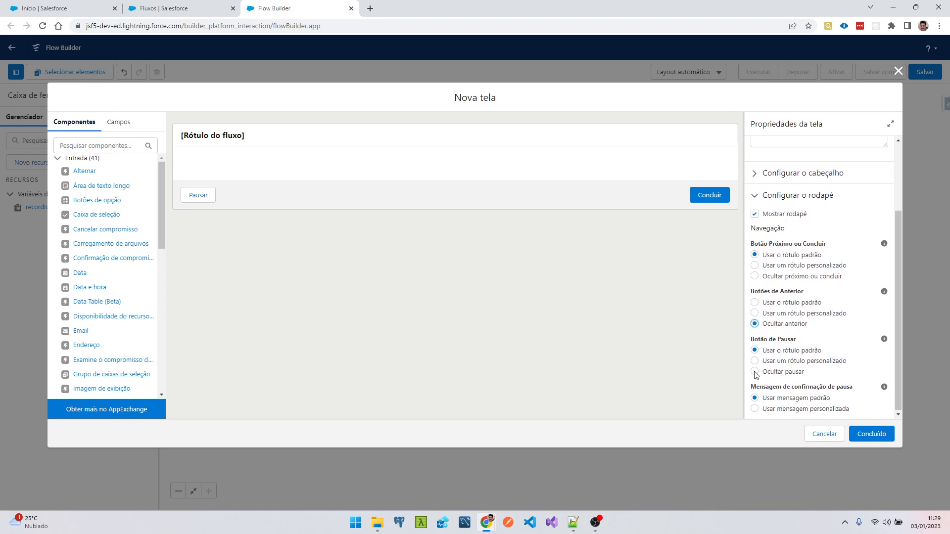
left_click(754, 371)
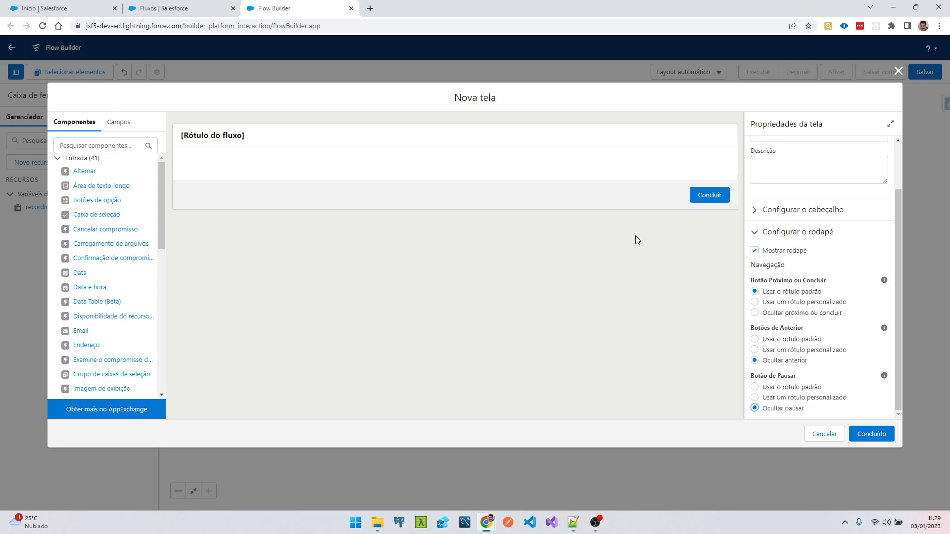
Add a Seção component to the screen and place a Texto de exibição component inside it.
scroll(110, 303, "down", 8)
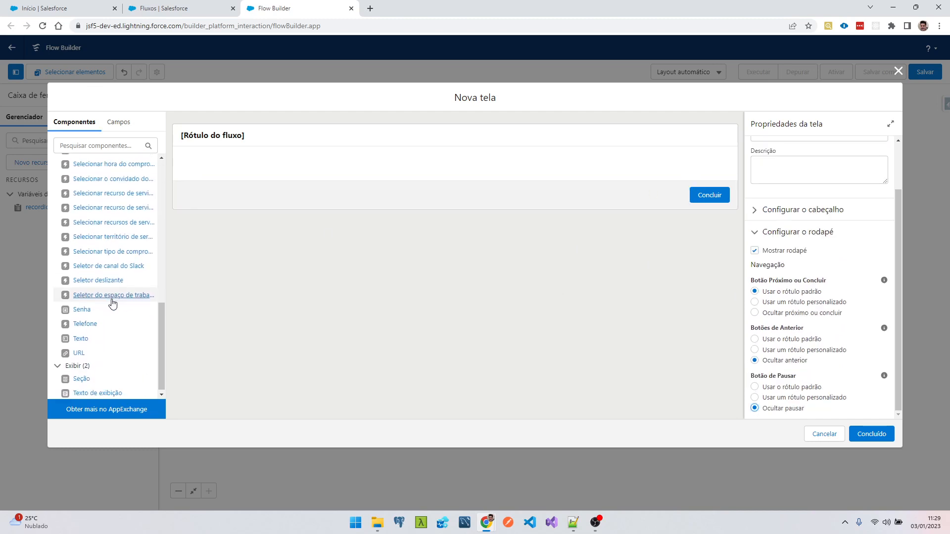
left_click_drag(87, 377, 322, 163)
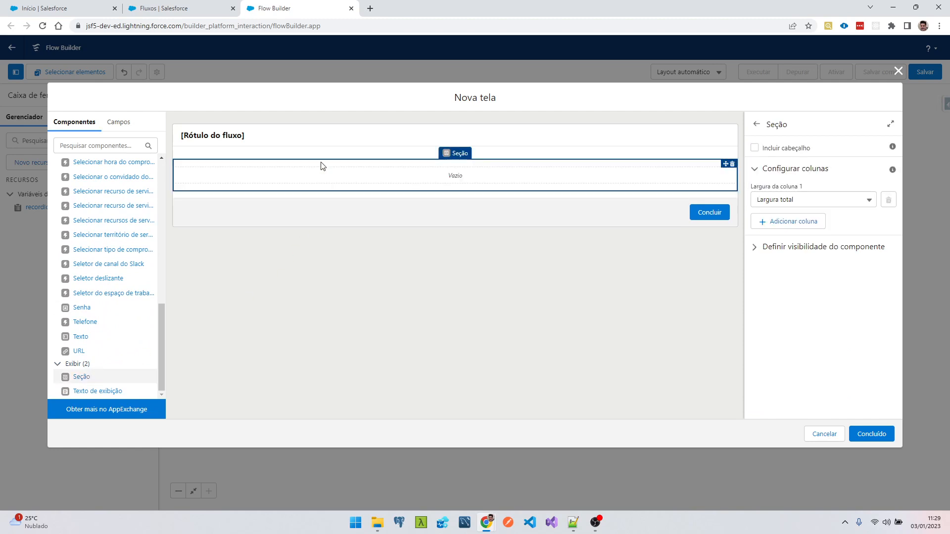
left_click_drag(79, 390, 236, 176)
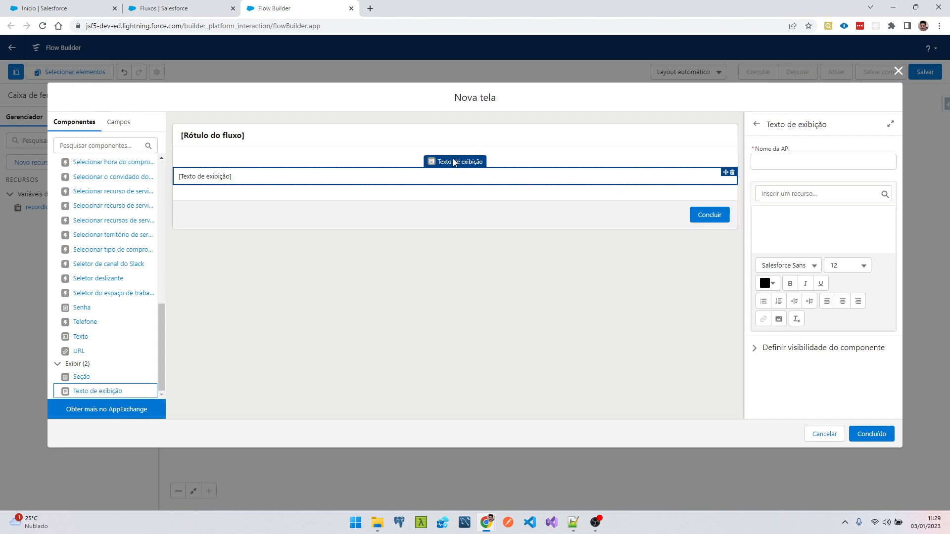
Add a second column to the section and place a Caixa de seleção component in it.
left_click(384, 164)
left_click(784, 202)
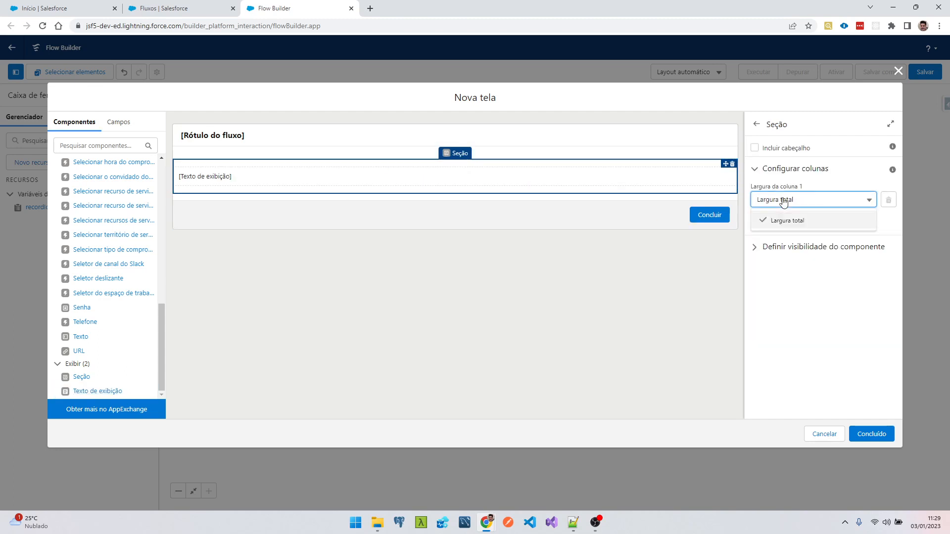
left_click(804, 171)
left_click(798, 171)
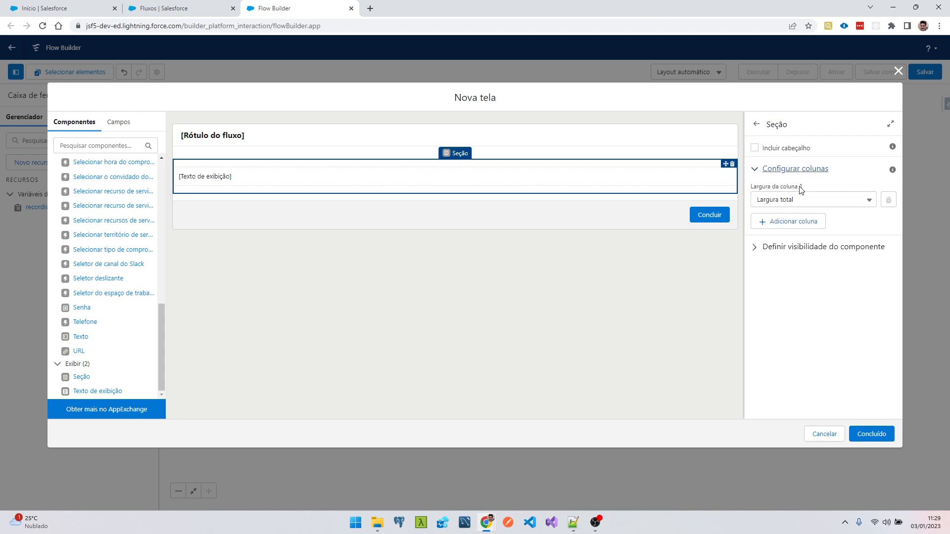
left_click(792, 220)
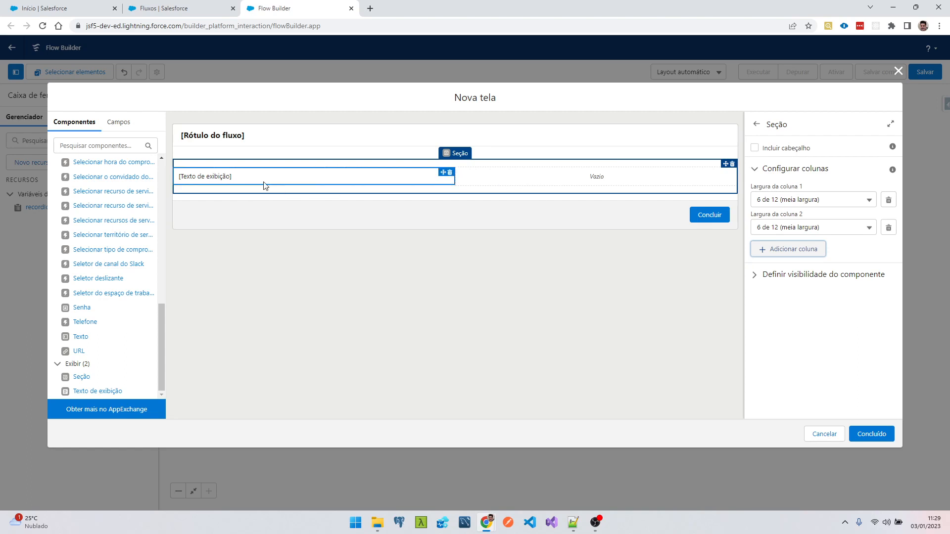
scroll(126, 234, "up", 10)
left_click_drag(112, 216, 566, 178)
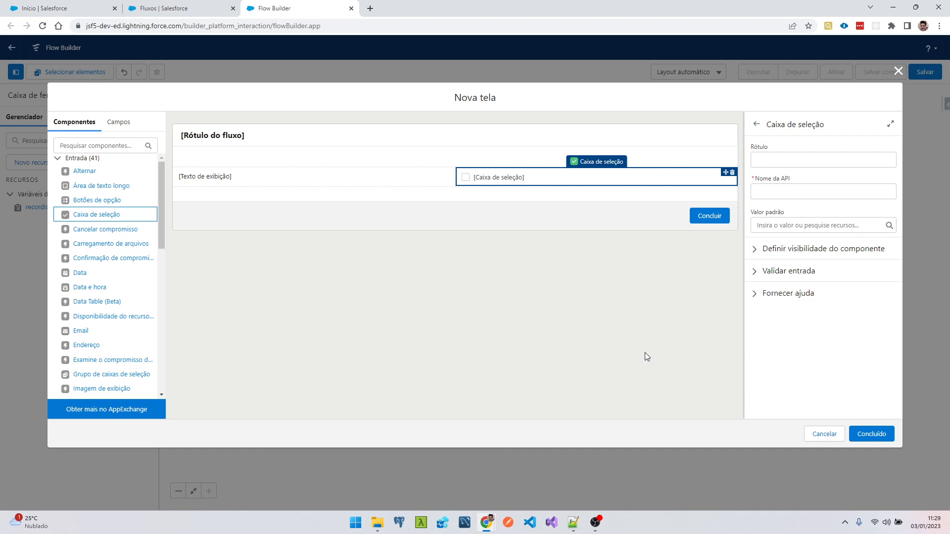
Set the display text's API name to ContactName and insert the Name field of recordId as its content.
left_click(241, 179)
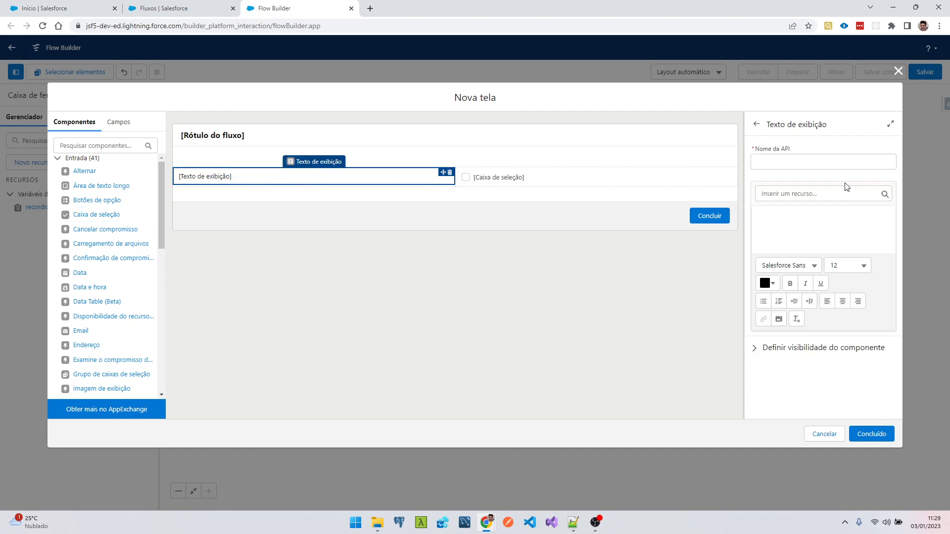
left_click(782, 161)
type("ContactName")
key("Tab")
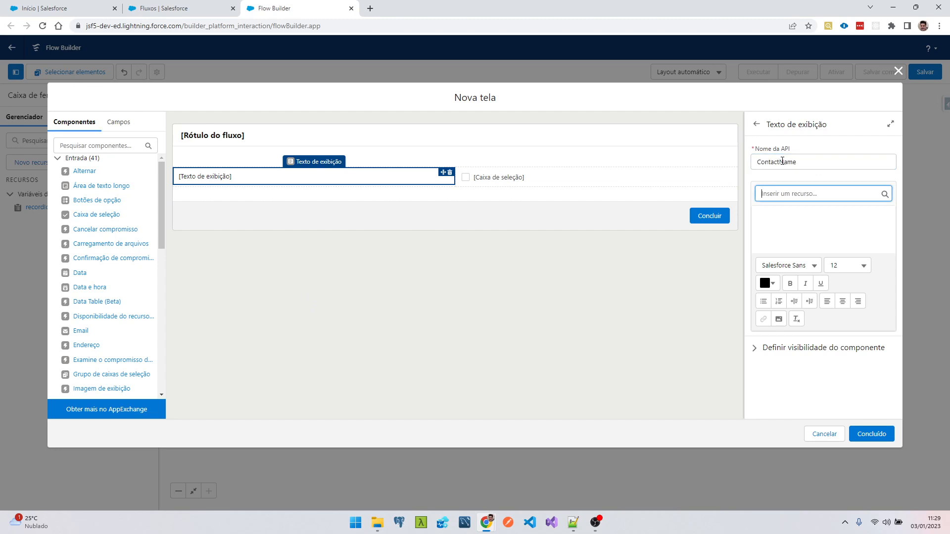
left_click(787, 191)
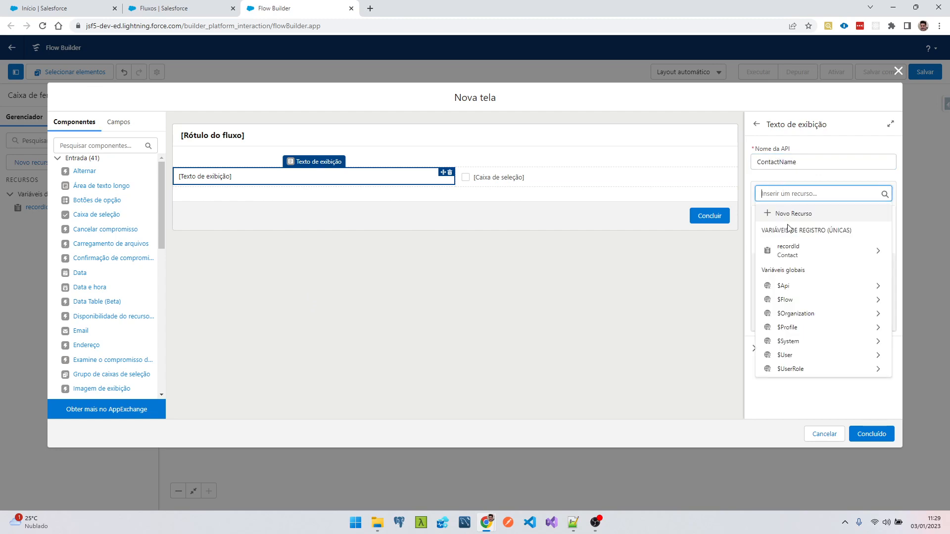
left_click(799, 254)
scroll(811, 238, "down", 3)
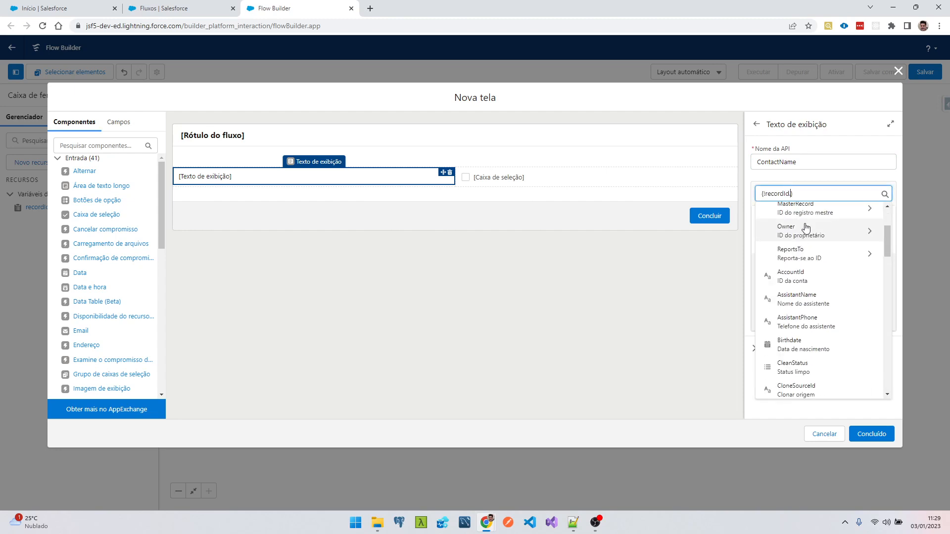
type("Name")
left_click(800, 273)
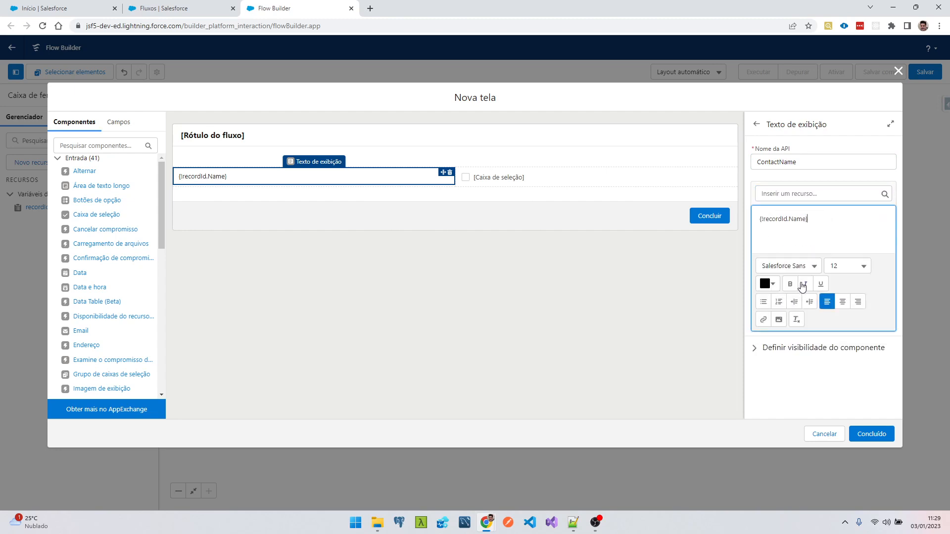
Label the checkbox Enviar e-mail with API name SendEmail and default value $GlobalConstant.False, and finish the screen.
left_click(543, 177)
left_click(765, 159)
type("Enviar e")
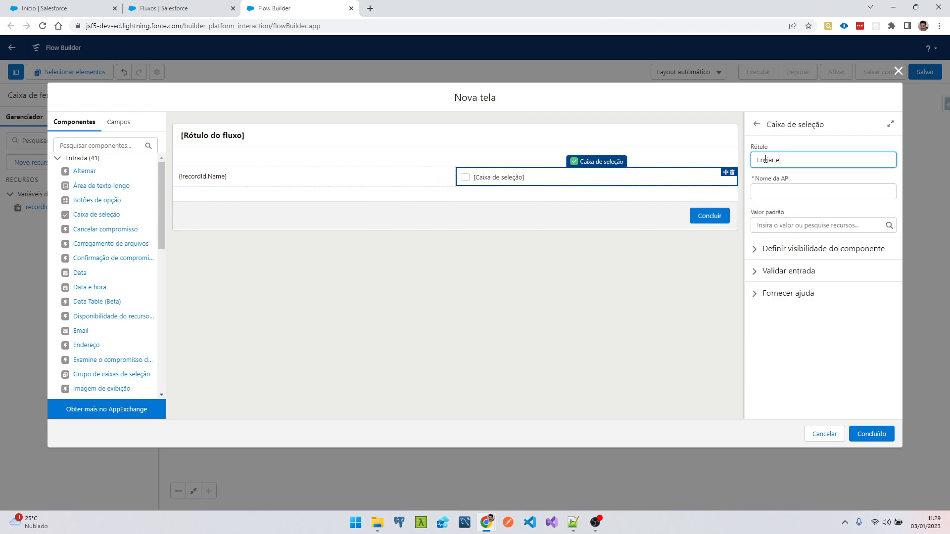
type("-mail")
key("Tab")
type("S")
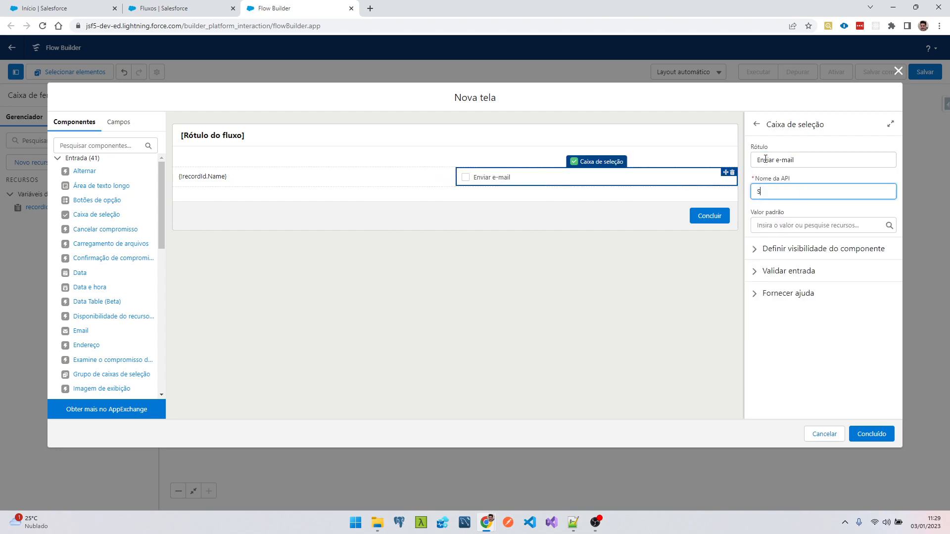
type("endEmail")
left_click(826, 226)
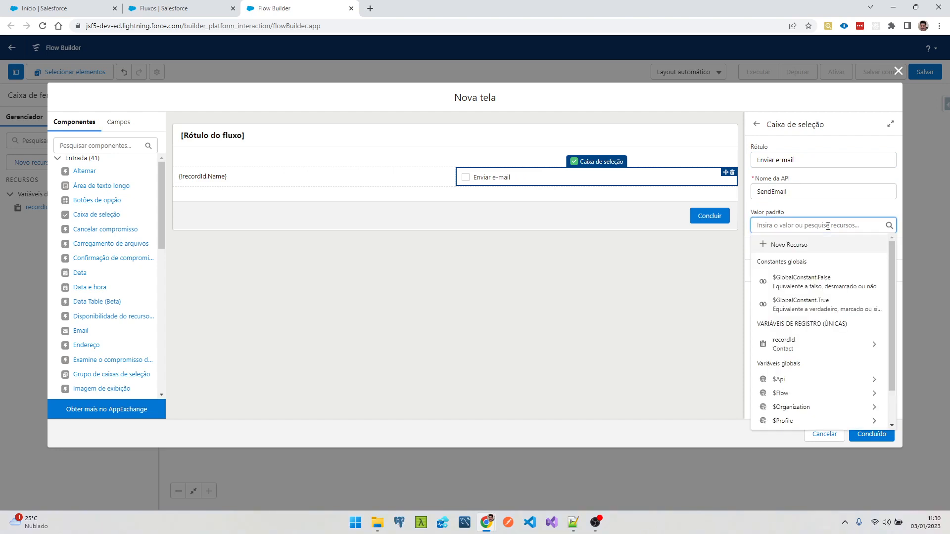
left_click(811, 280)
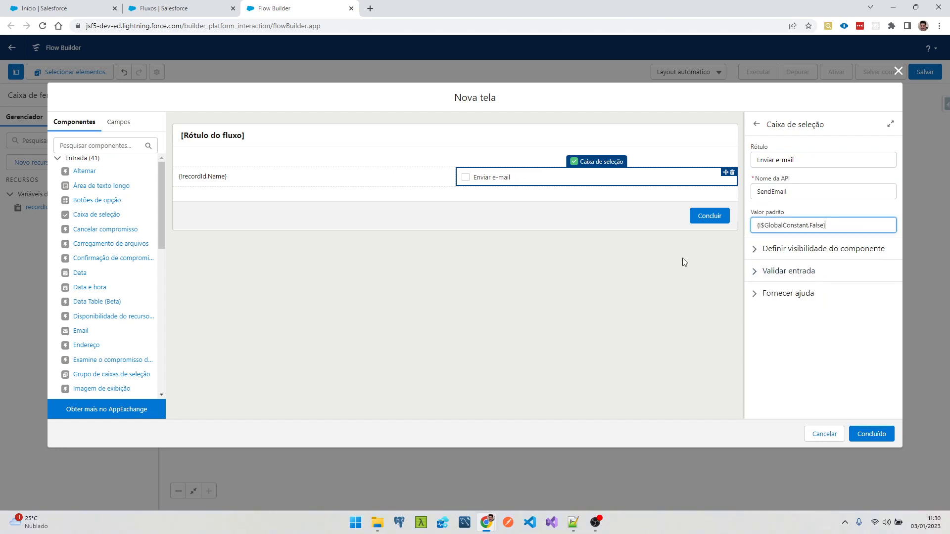
left_click(865, 435)
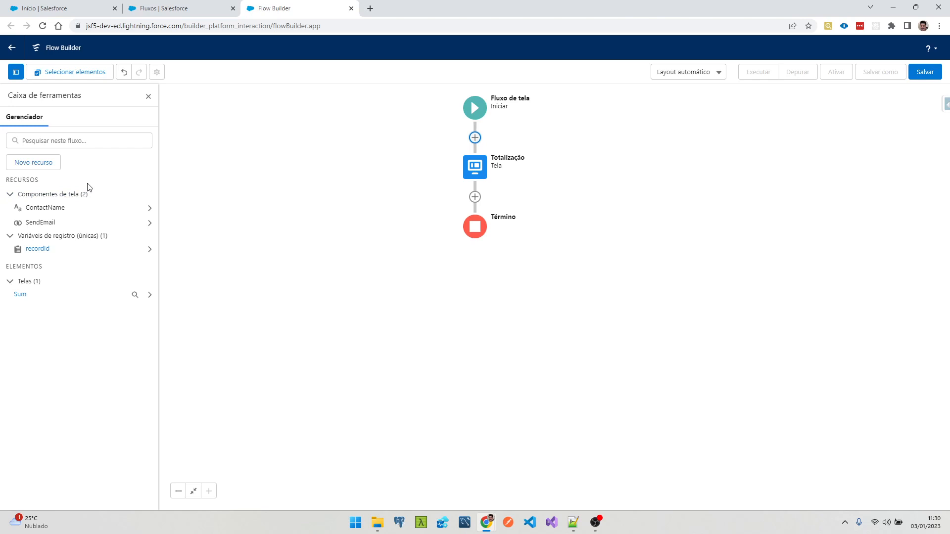
Save the flow with the label Totalização de Contas Bancárias.
left_click(921, 75)
left_click(366, 237)
type("Totalização de Contas Bancárias")
key("Tab")
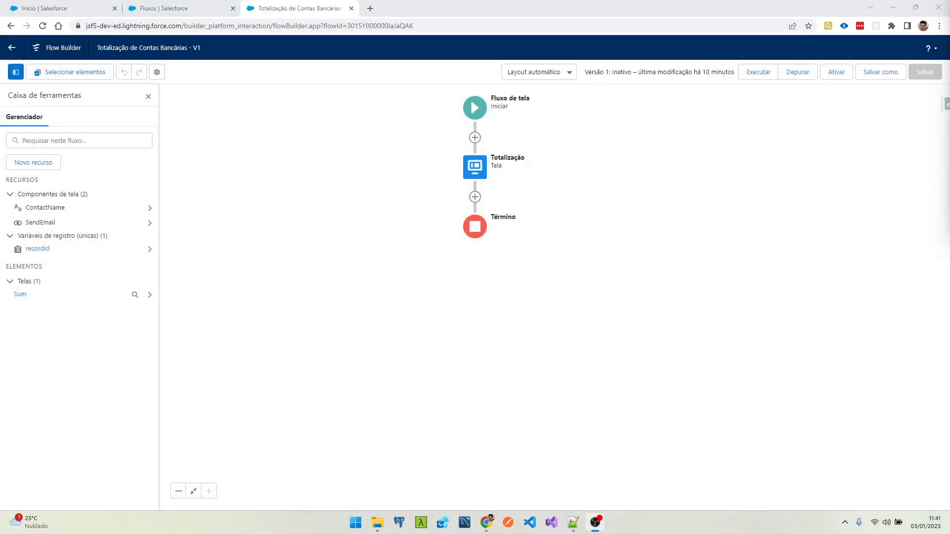
Debug the flow with an existing contact as recordId, complete its screen, and return to the flow's canvas.
key("alt+Tab")
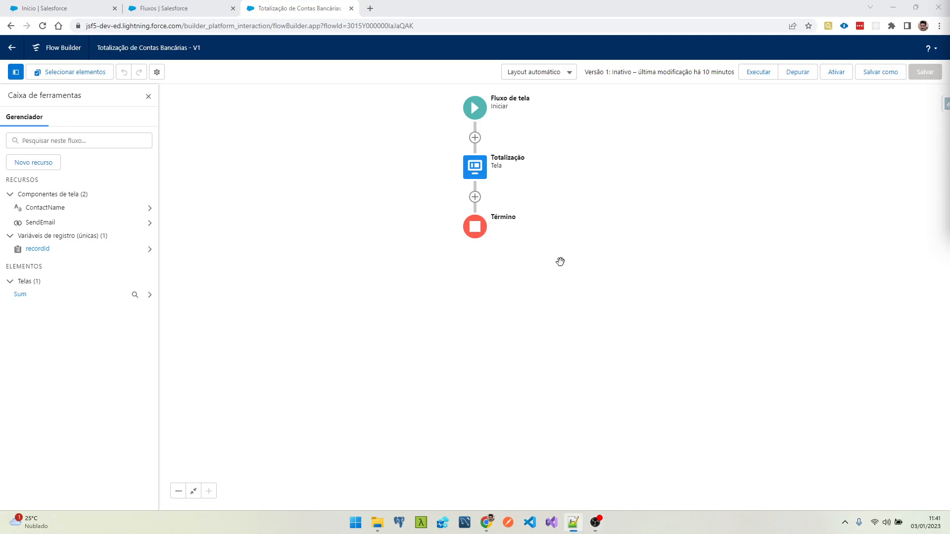
left_click(792, 75)
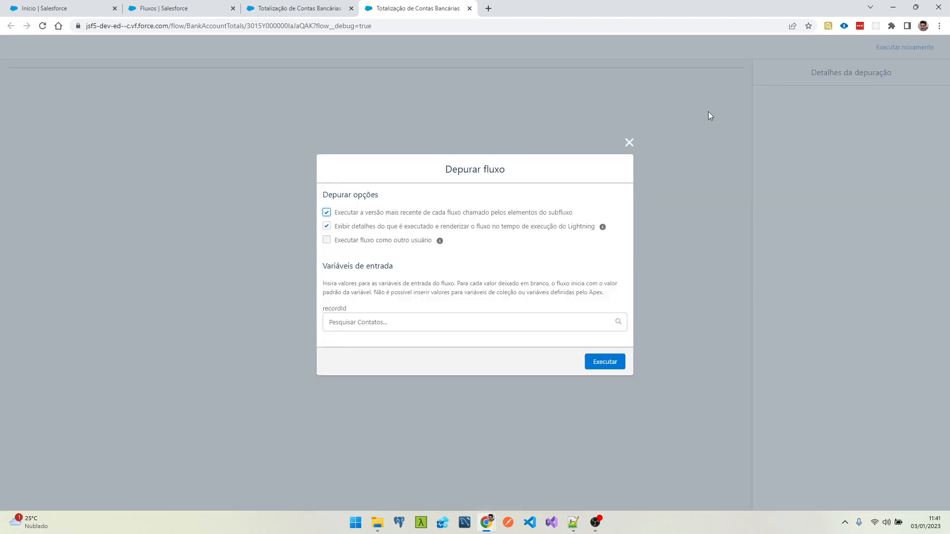
left_click(392, 323)
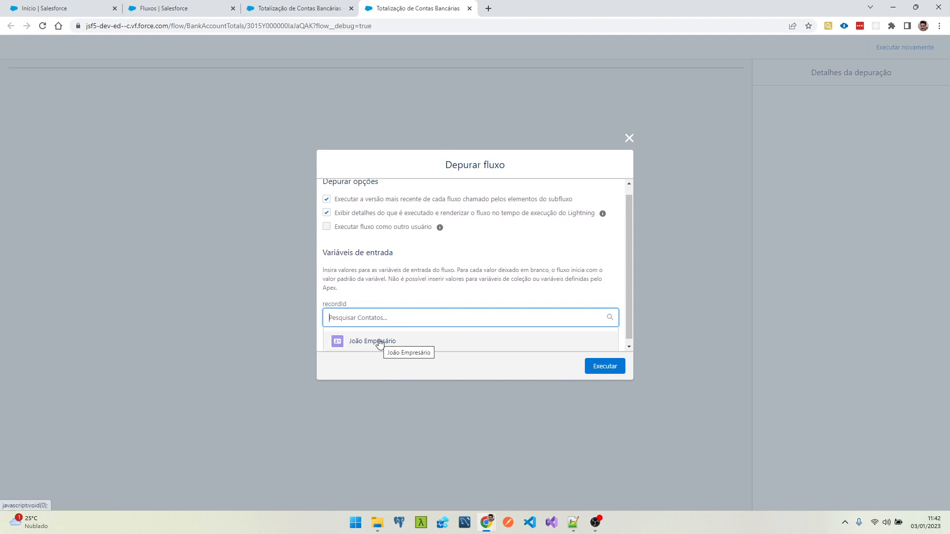
left_click(374, 345)
left_click(599, 364)
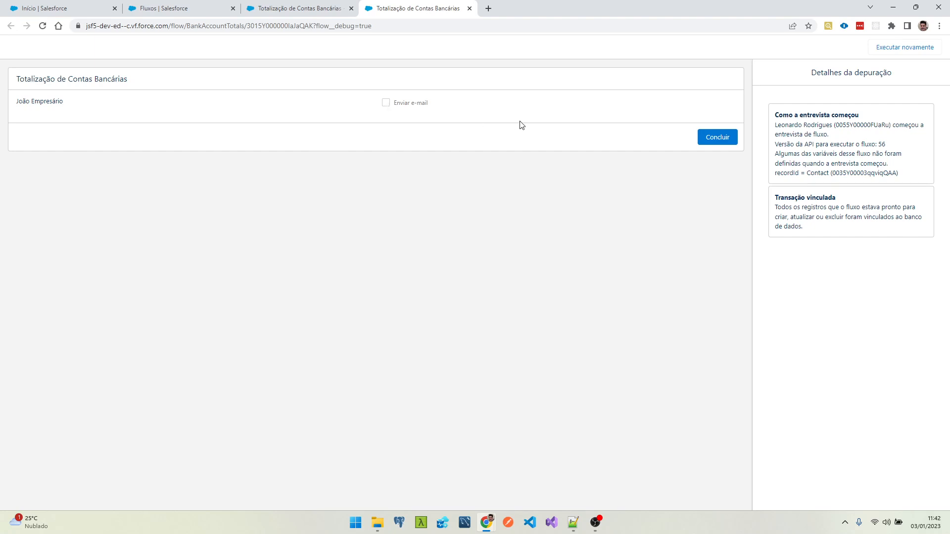
left_click(723, 141)
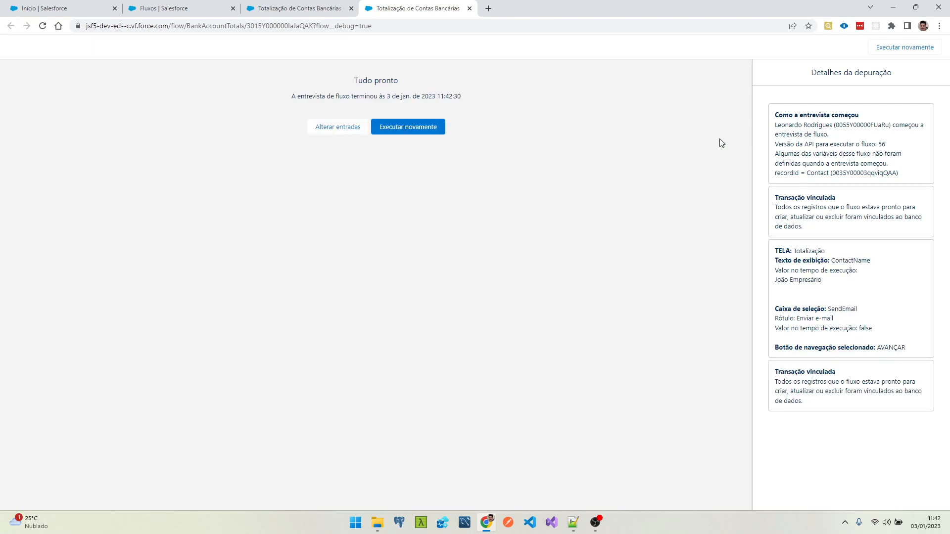
middle_click(445, 2)
Edit the Totalização screen's ContactName display text, adding a bold line Contato above {!recordId.Name}.
left_click(473, 171)
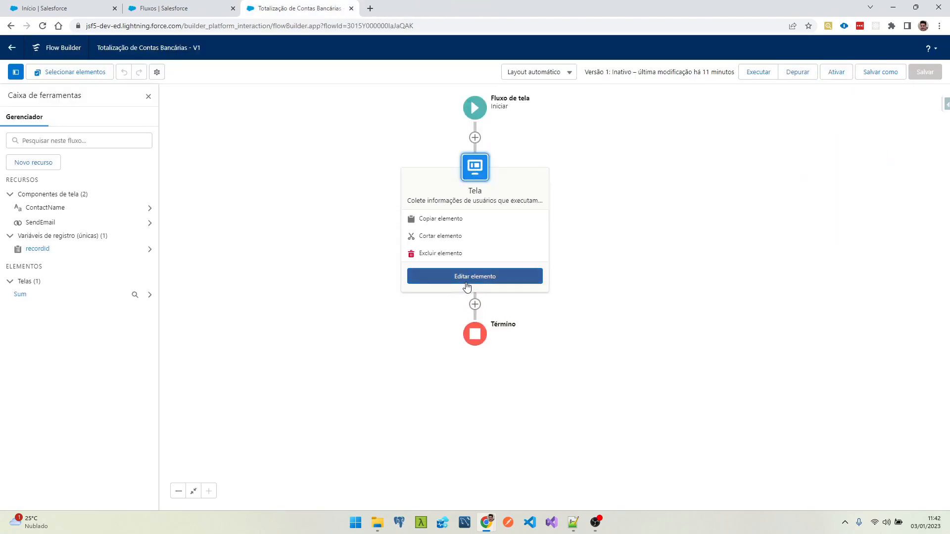
left_click(465, 277)
left_click(239, 182)
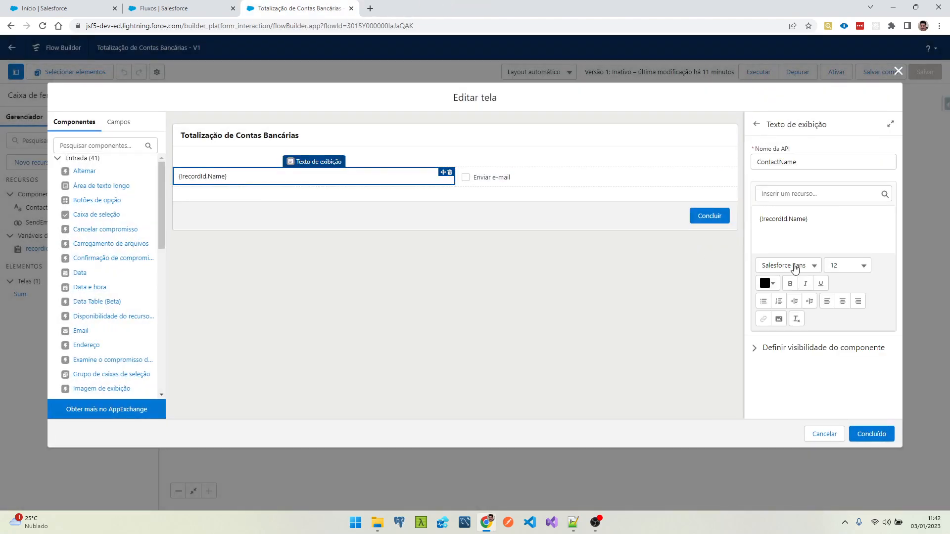
left_click(822, 219)
left_click(828, 219)
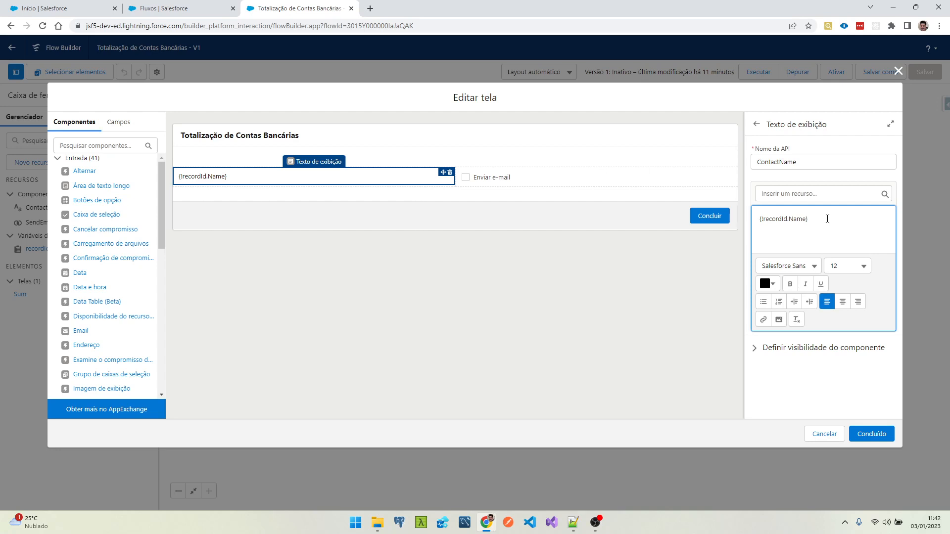
key("Return")
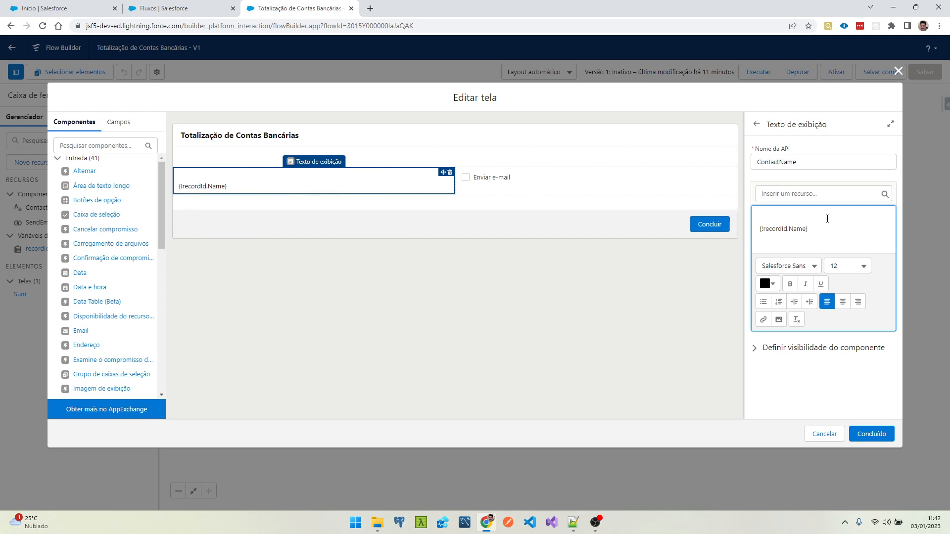
type("Contato")
key("shift+Home")
left_click(790, 283)
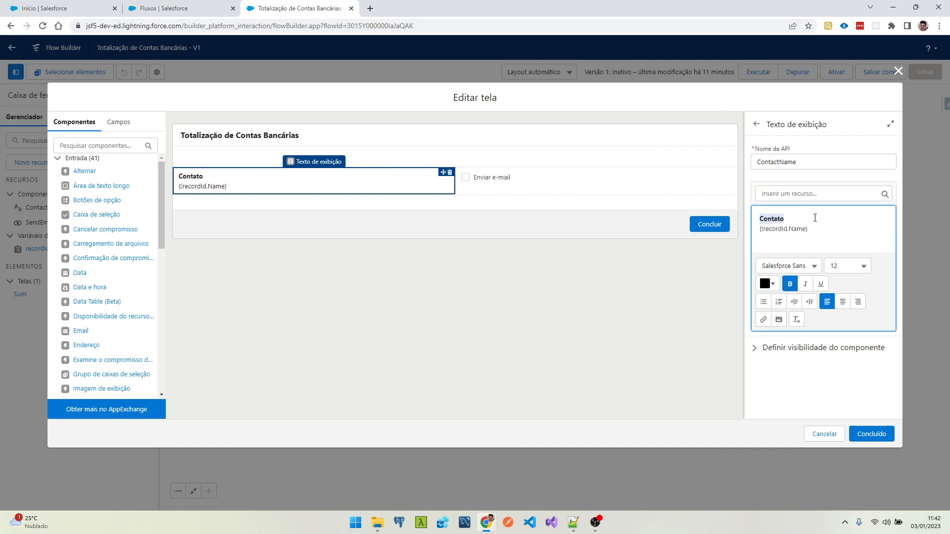
left_click(431, 164)
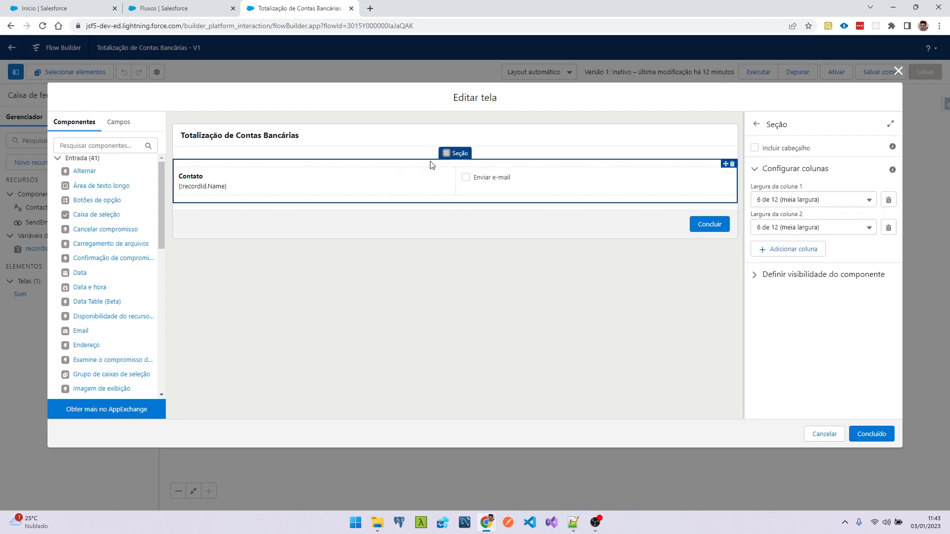
left_click(754, 148)
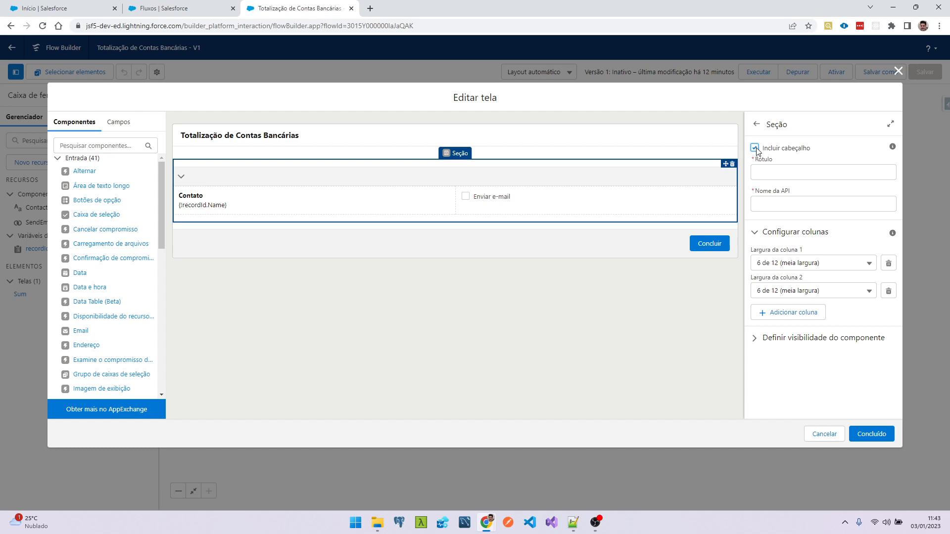
left_click(754, 148)
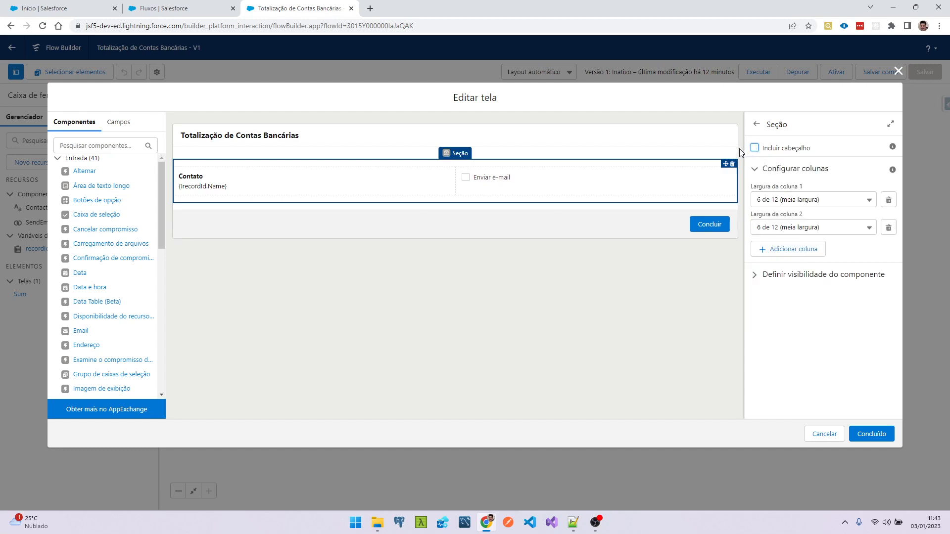
Place a Texto de exibição component above the section and set its API name to HelpText.
scroll(127, 226, "down", 10)
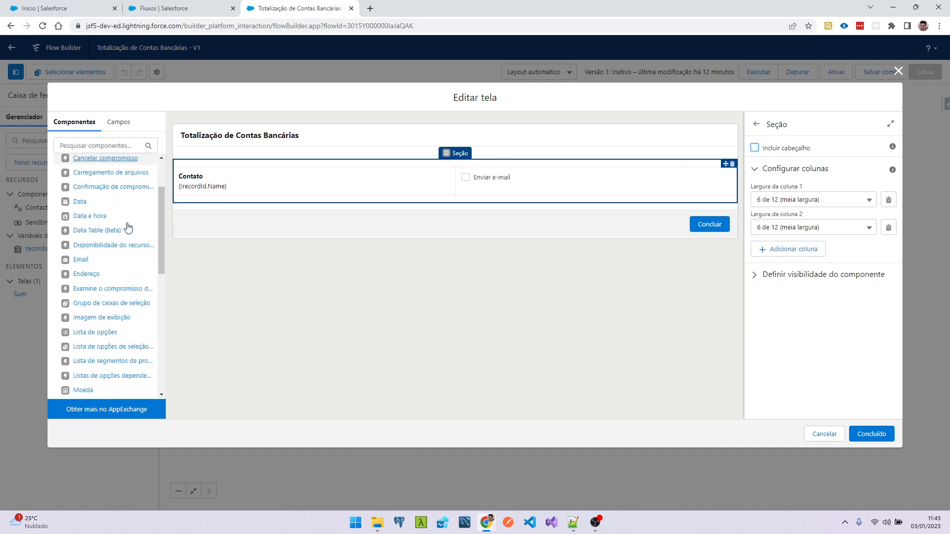
left_click_drag(110, 398, 305, 163)
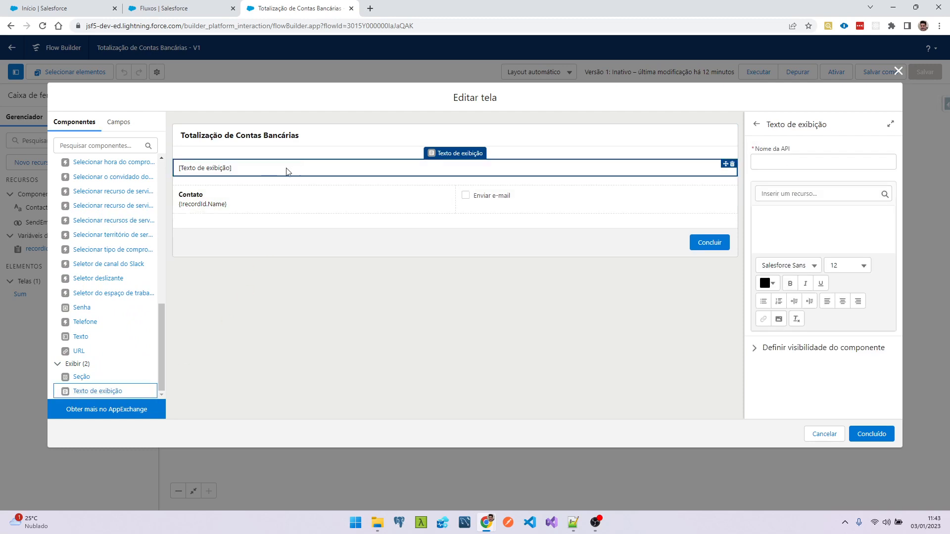
left_click(771, 159)
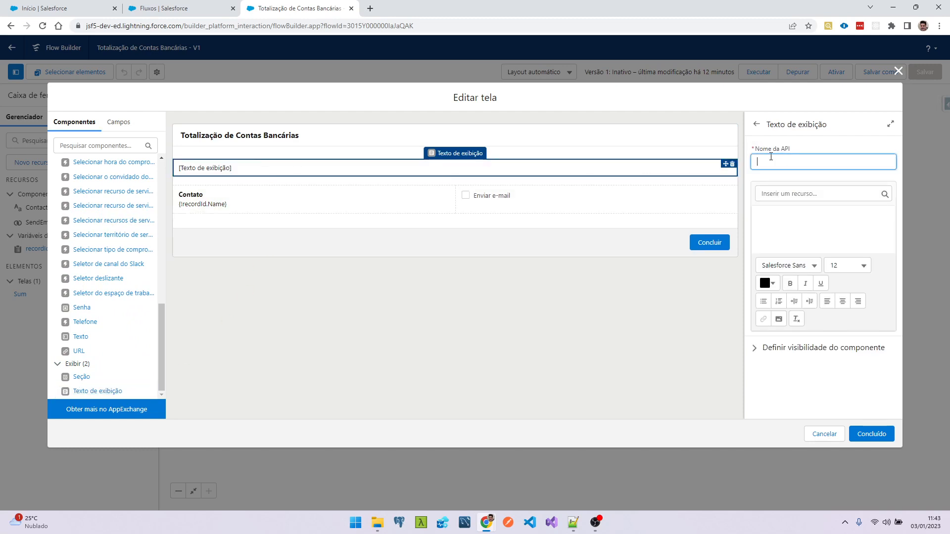
type("HelpText")
key("Tab")
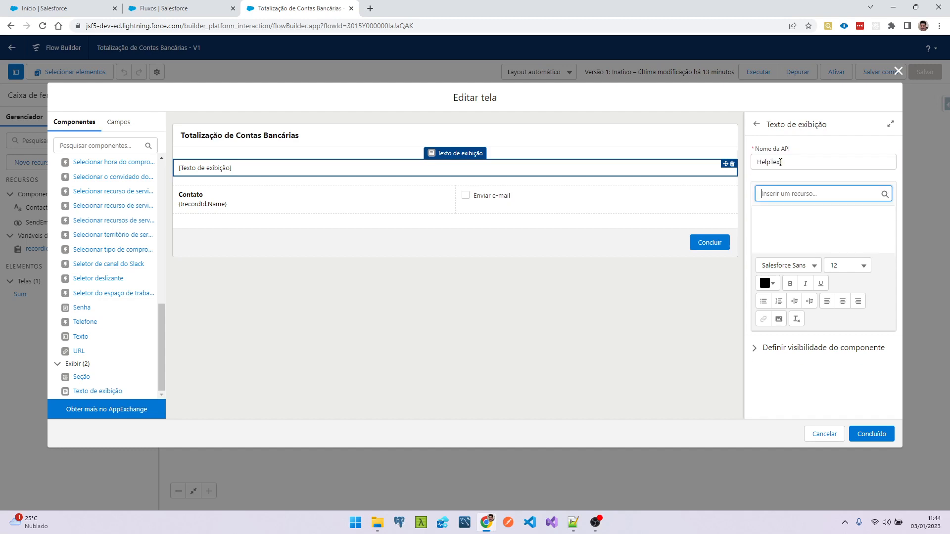
Write help text "Utilize esta tela para somar os valores de limite e saldo de todas as contas bancárias deste contato" and mention e-mailing the information.
left_click(802, 212)
type("Utilize esta tela ")
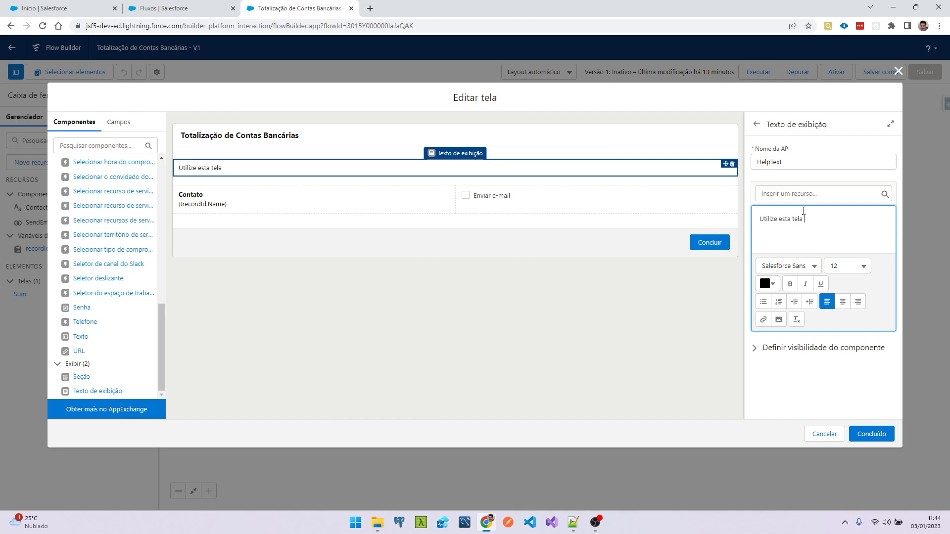
type("para somar os valores de limite e saldo de todas as contas bancárias de")
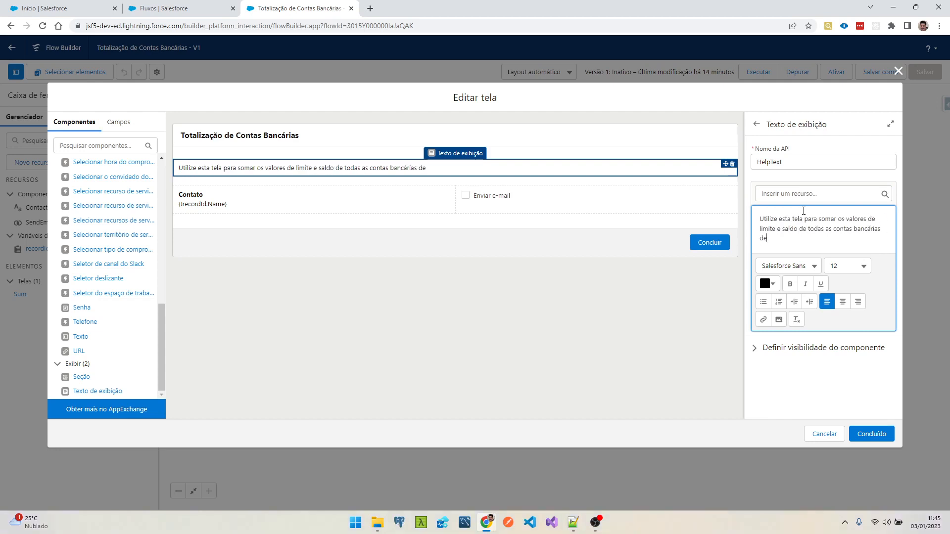
type("ste contato, podendo também enviar estas informações via e-mail para o mesmo.")
Set the whole help text to font size 16, then finish the screen and save the flow.
key("ctrl+a")
left_click(847, 272)
left_click(848, 309)
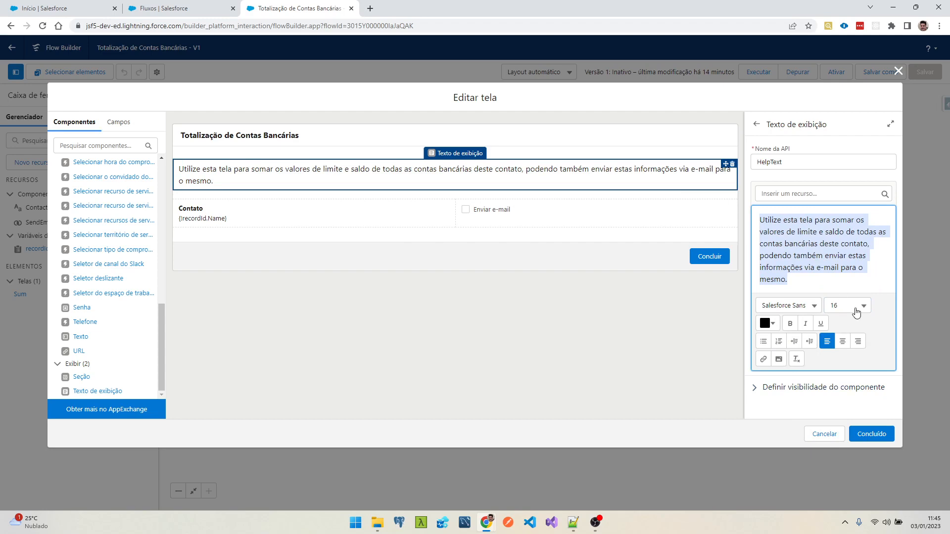
left_click(882, 434)
left_click(926, 80)
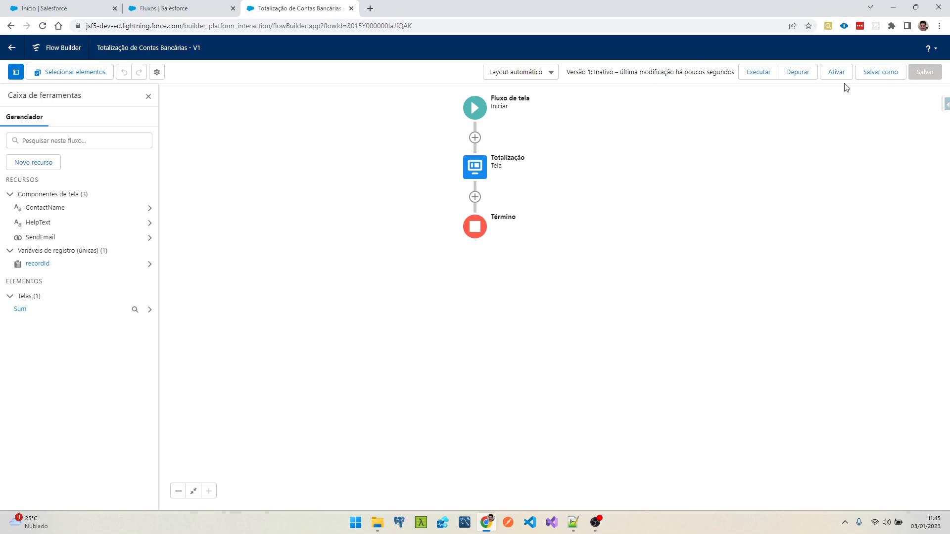
Debug the updated flow with a contact as recordId to check the screen's layout, and close the test run.
left_click(802, 76)
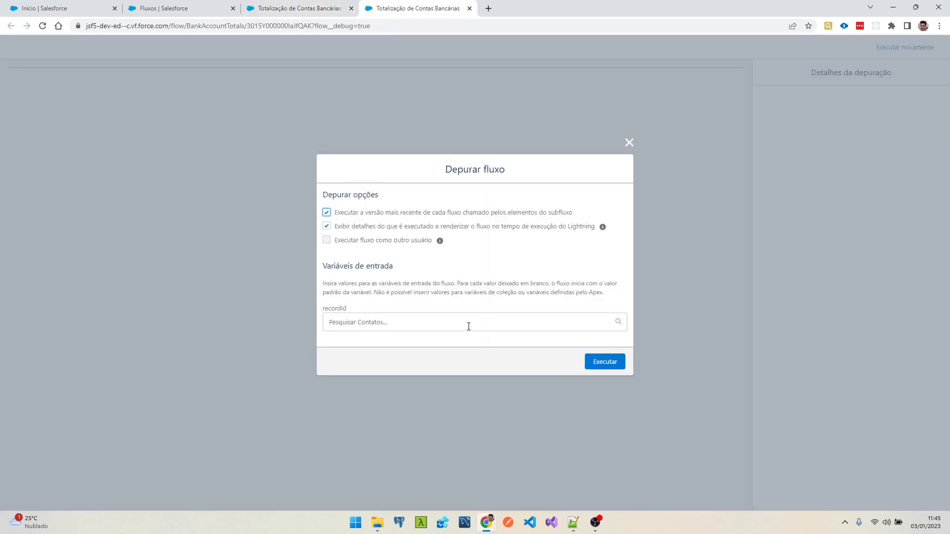
left_click(596, 360)
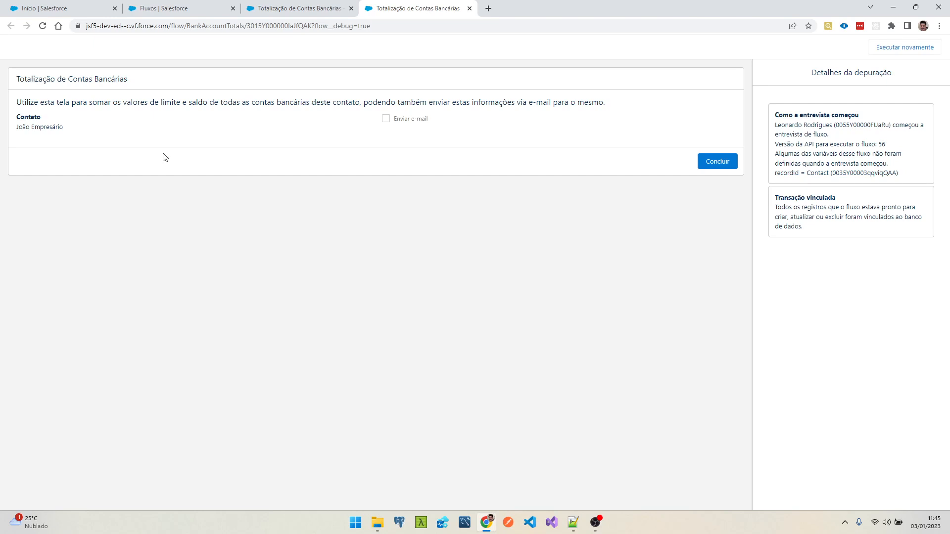
middle_click(444, 8)
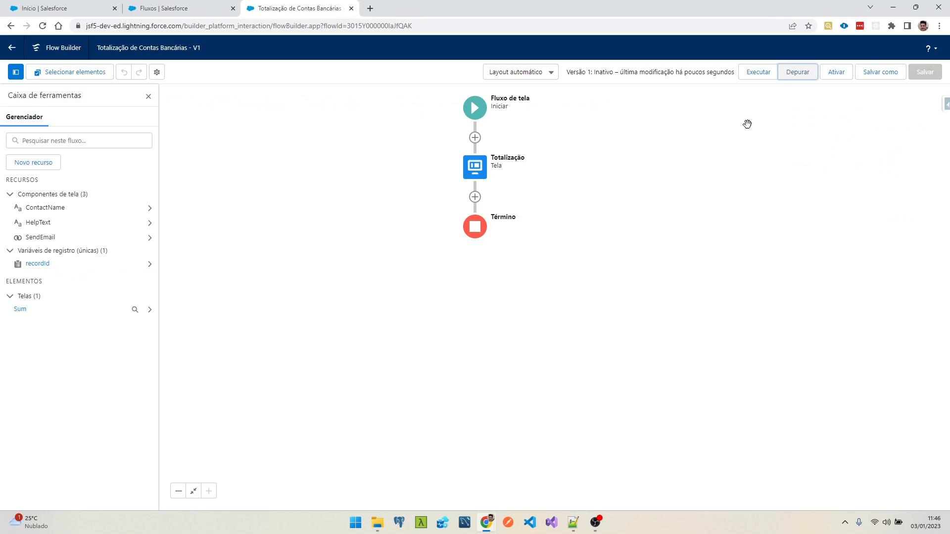
Create a new flow of type Fluxo iniciado automaticamente from the Fluxos setup page.
left_click(183, 9)
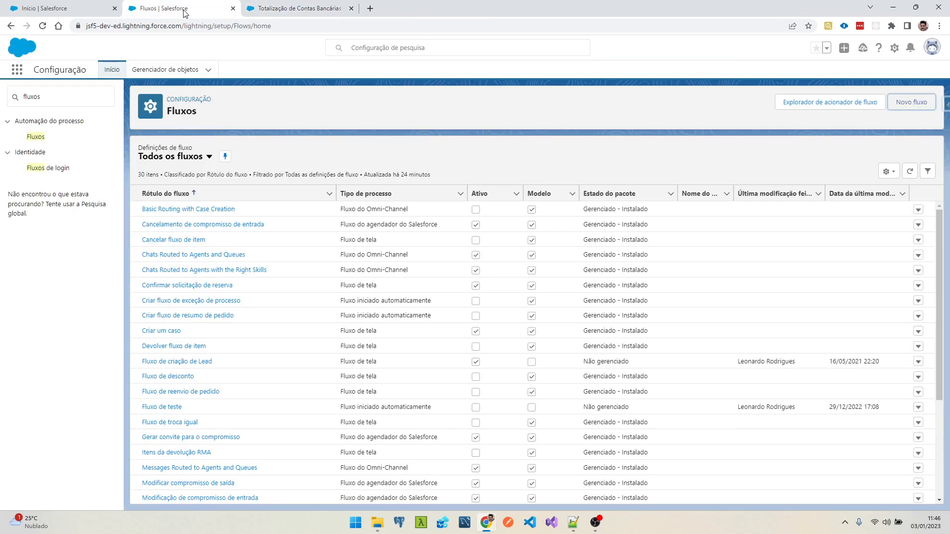
left_click(893, 107)
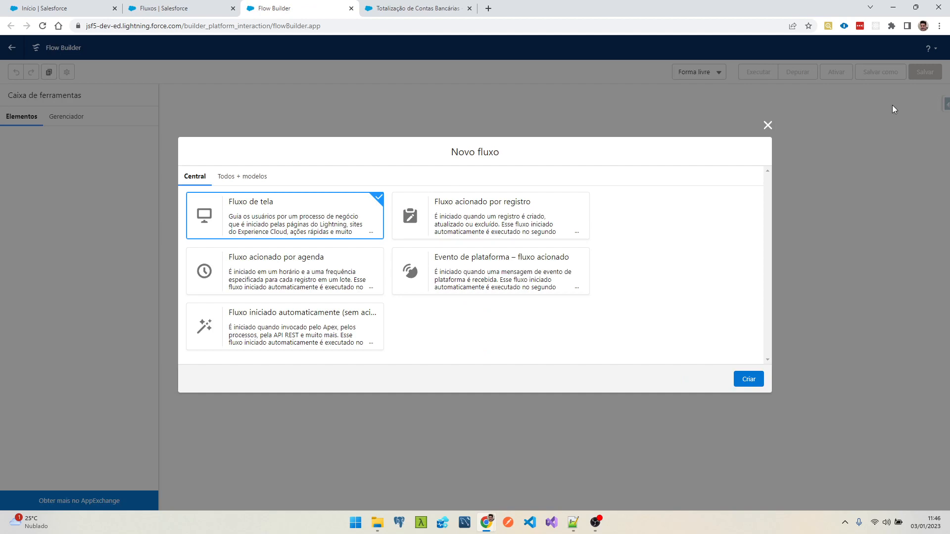
left_click(324, 336)
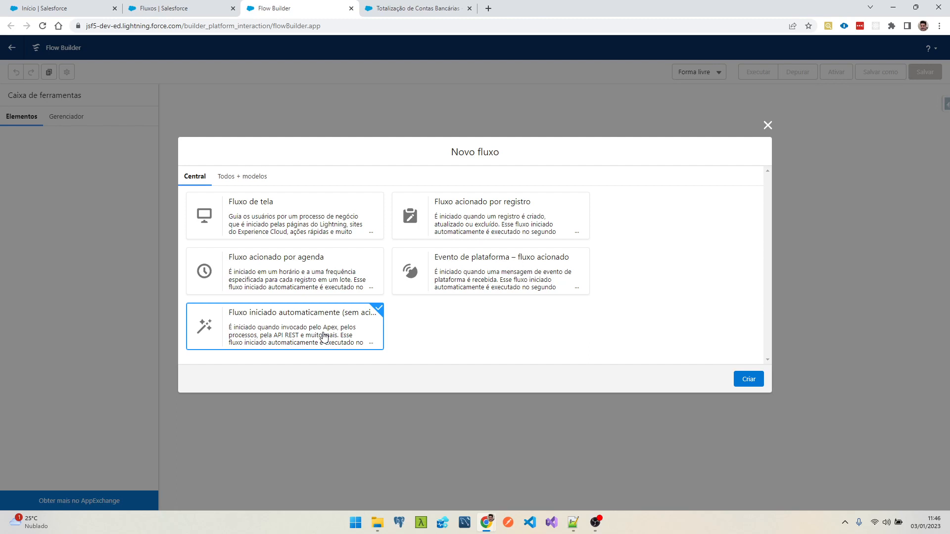
left_click(746, 381)
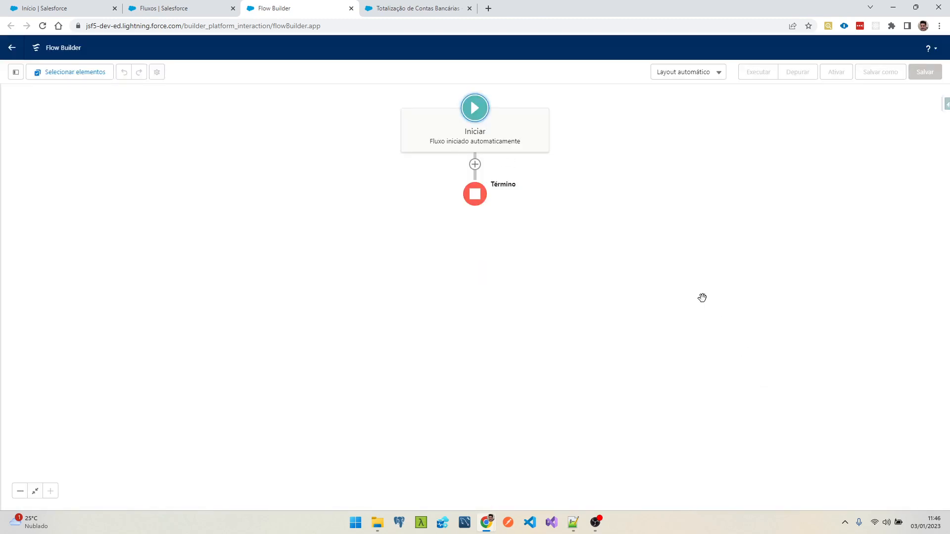
Start a new Variável resource in the autolaunched flow with the API name Contact.
left_click(394, 6)
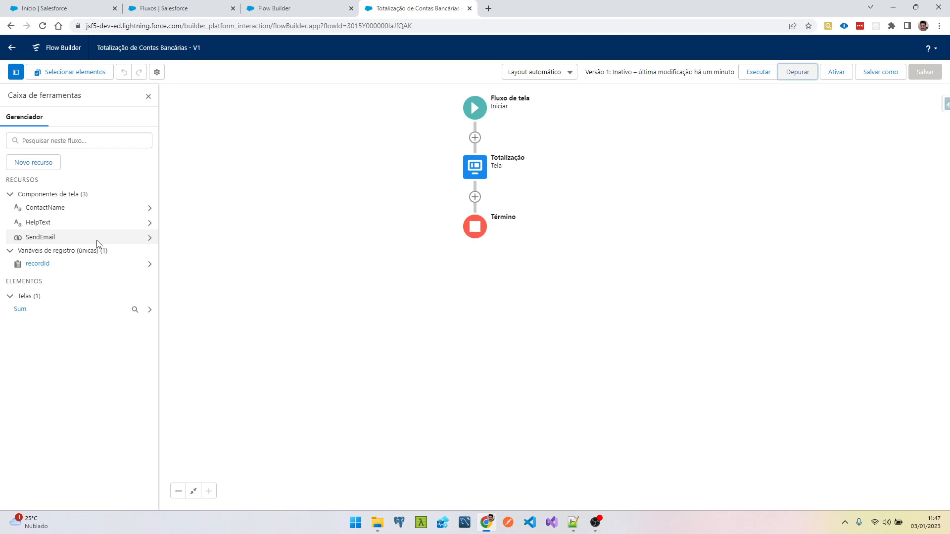
left_click(305, 5)
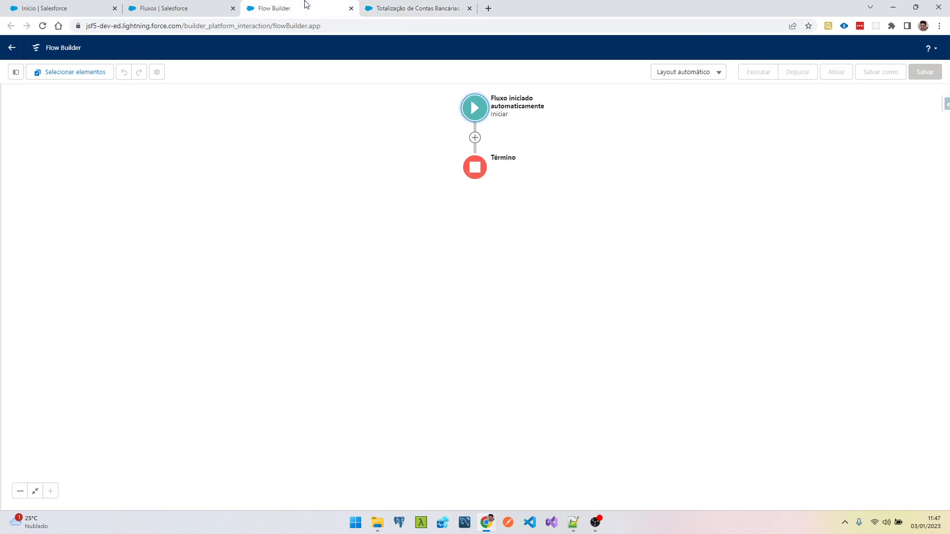
left_click(16, 73)
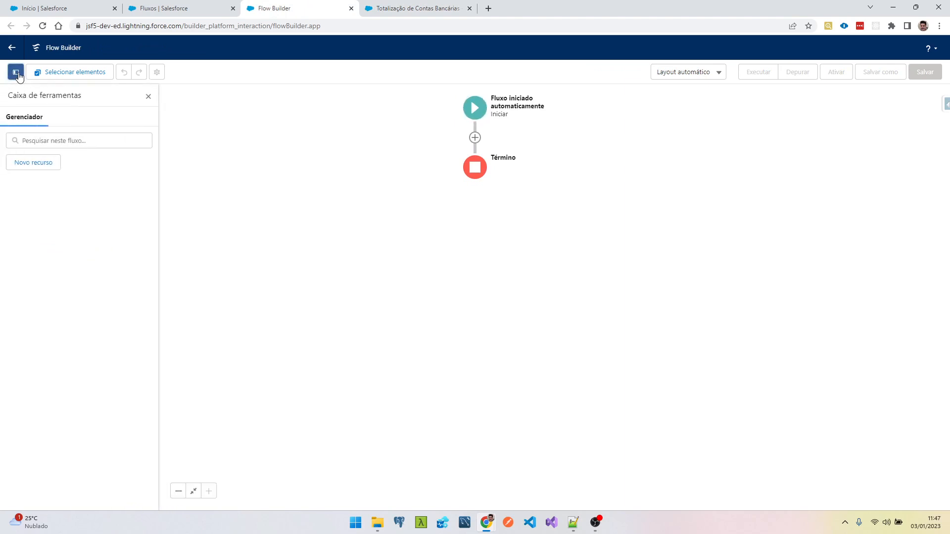
left_click(35, 164)
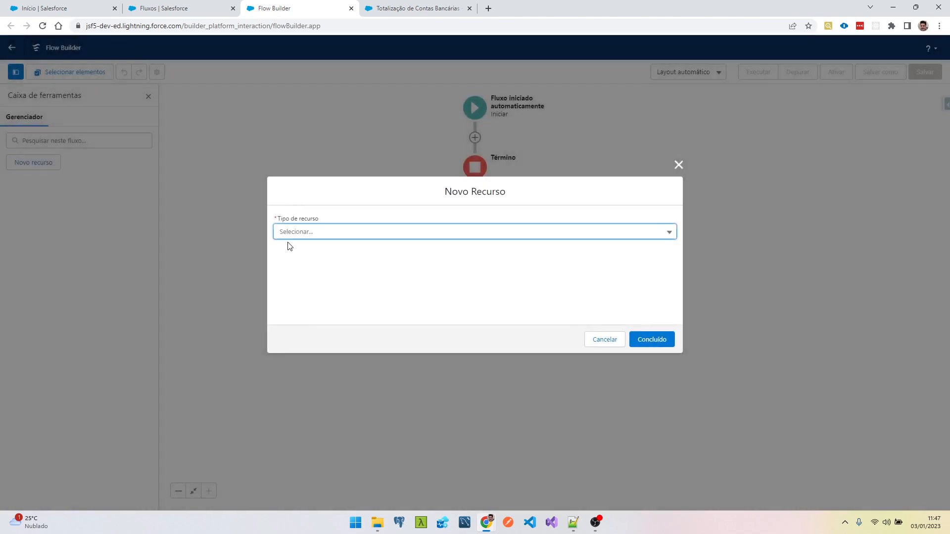
left_click(293, 237)
left_click(374, 252)
left_click(360, 250)
type("Cona")
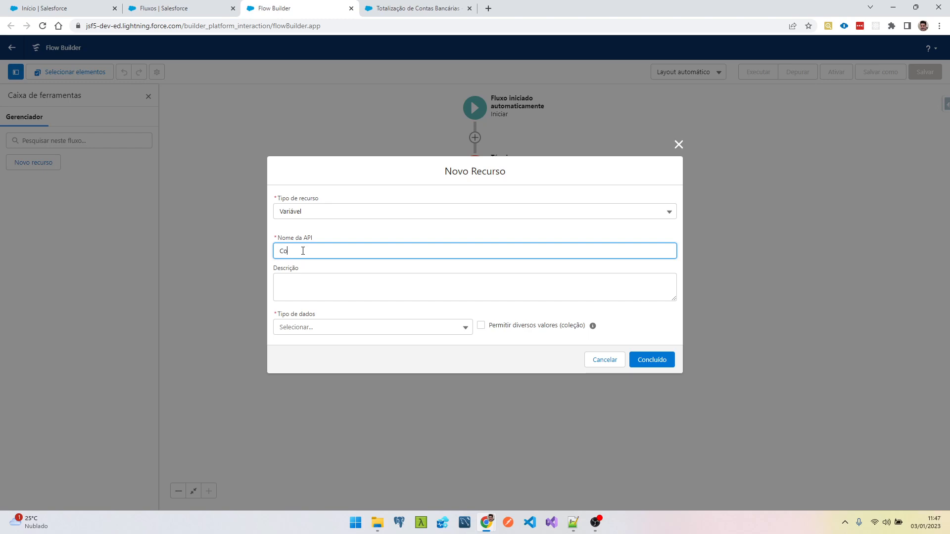
type("act")
Define the Contact variable as a Registro of the Contato object, available for input, and finish the resource.
left_click(311, 329)
left_click(333, 171)
left_click(323, 322)
type("cotact")
key("BackSpace")
key("BackSpace")
key("BackSpace")
key("BackSpace")
type("ntact")
scroll(335, 411, "down", 5)
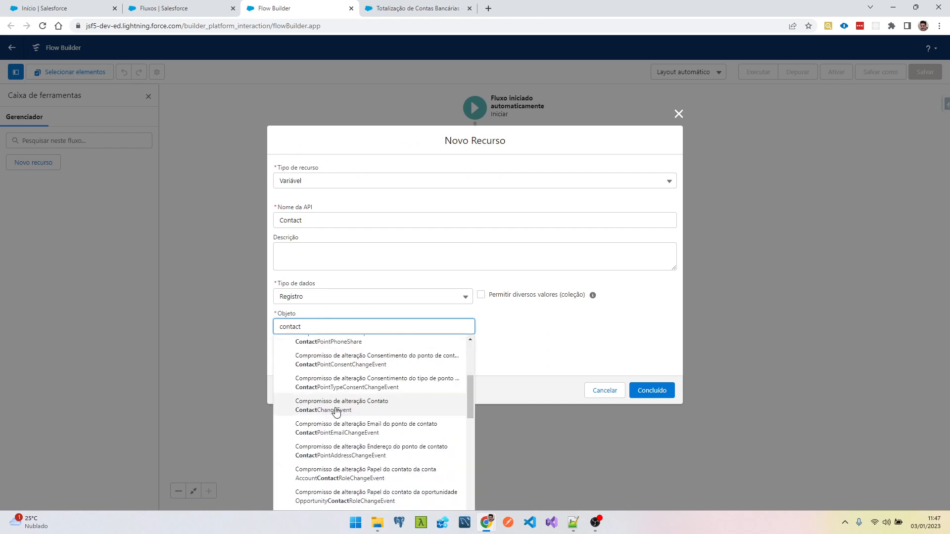
left_click(329, 358)
left_click(327, 354)
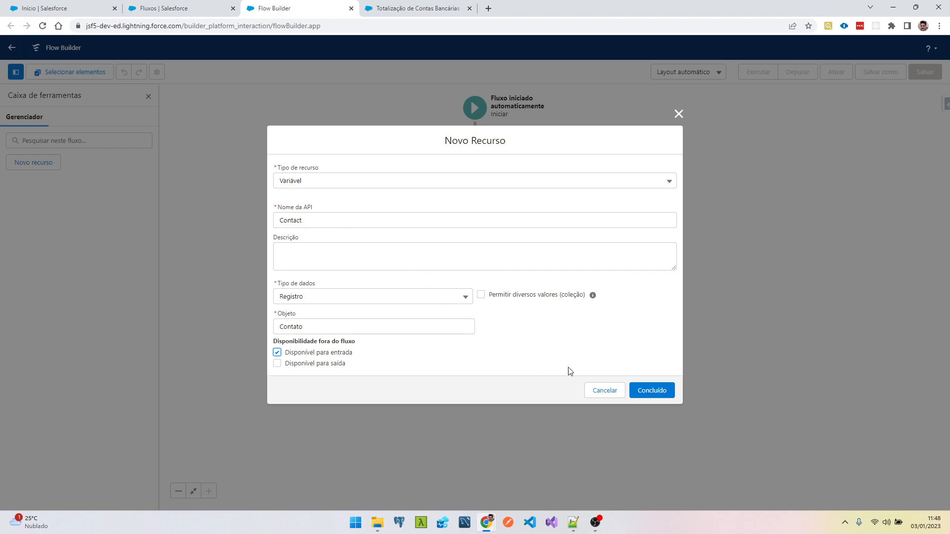
left_click(646, 394)
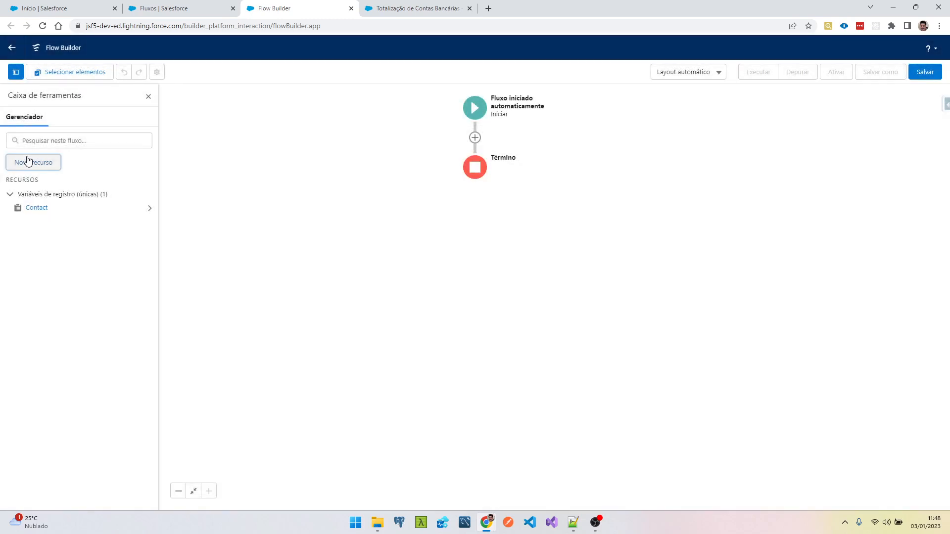
Create a Booleano variable with the API name SendEmail and make it available for input.
left_click(28, 157)
left_click(310, 241)
left_click(315, 235)
left_click(324, 235)
left_click(320, 255)
left_click(318, 250)
type("SendEmi")
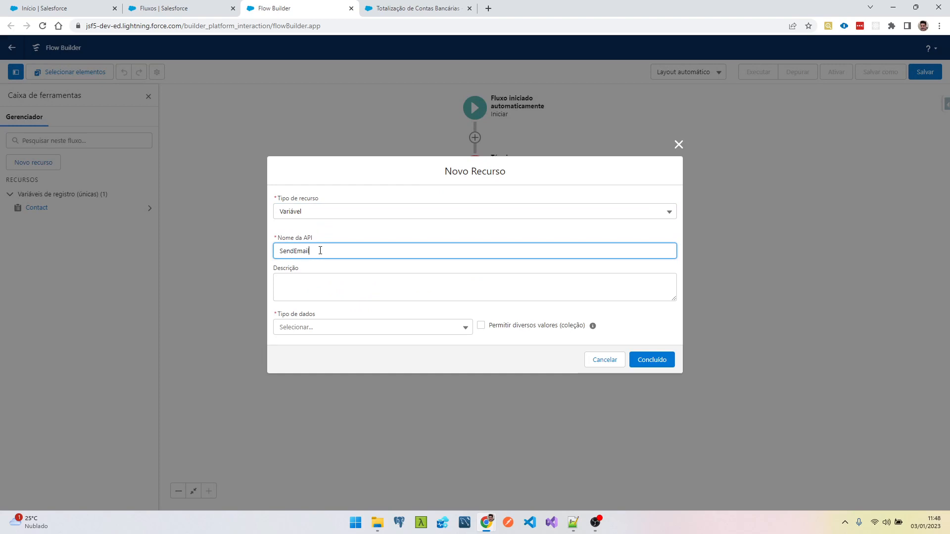
left_click(322, 326)
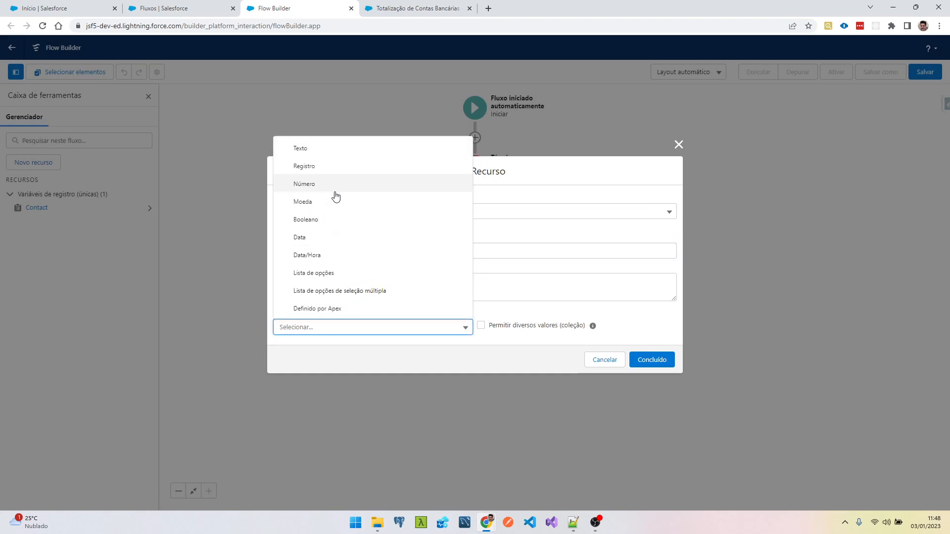
left_click(338, 219)
left_click(322, 354)
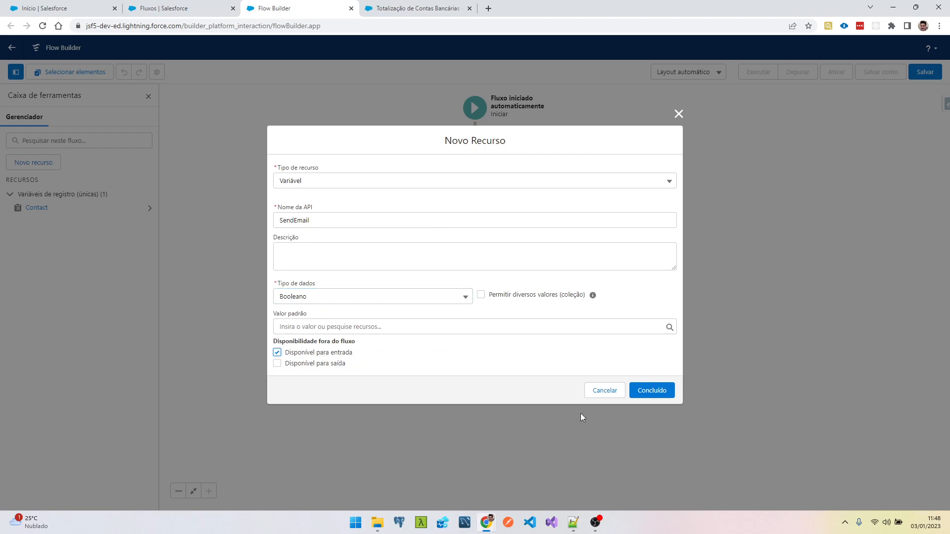
left_click(664, 390)
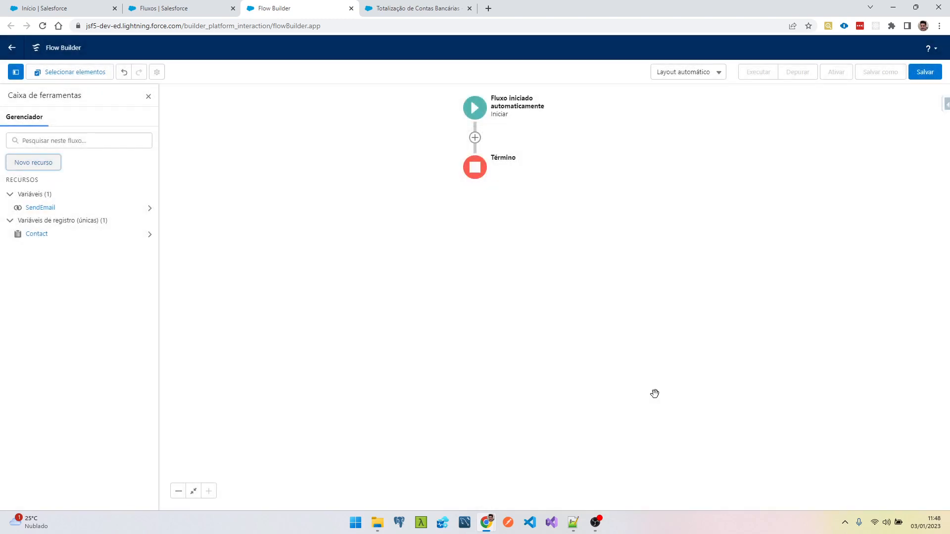
Add an Obter registros element labelled Obter Contas Bancárias, API name GetBankAccounts, for the Conta bancária object (BankAccount__c).
left_click(475, 137)
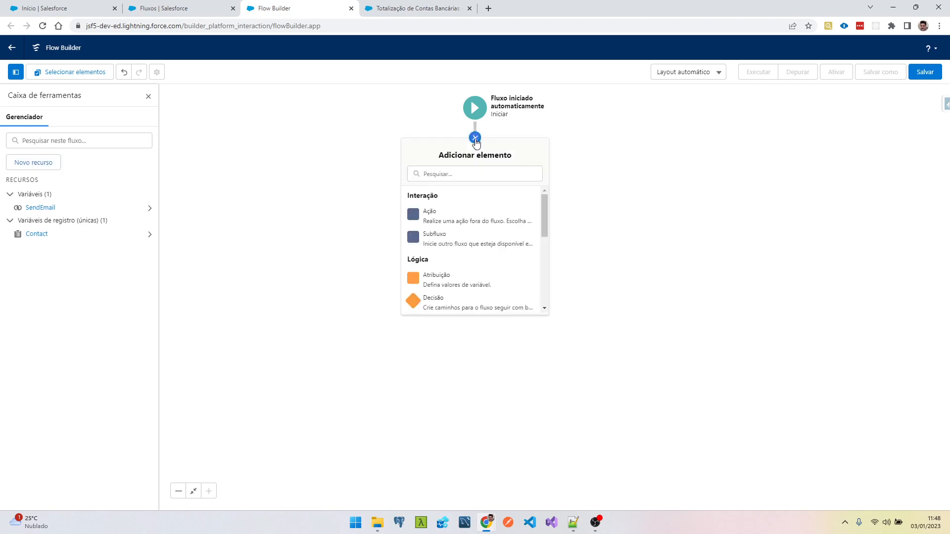
left_click(448, 174)
type("obter")
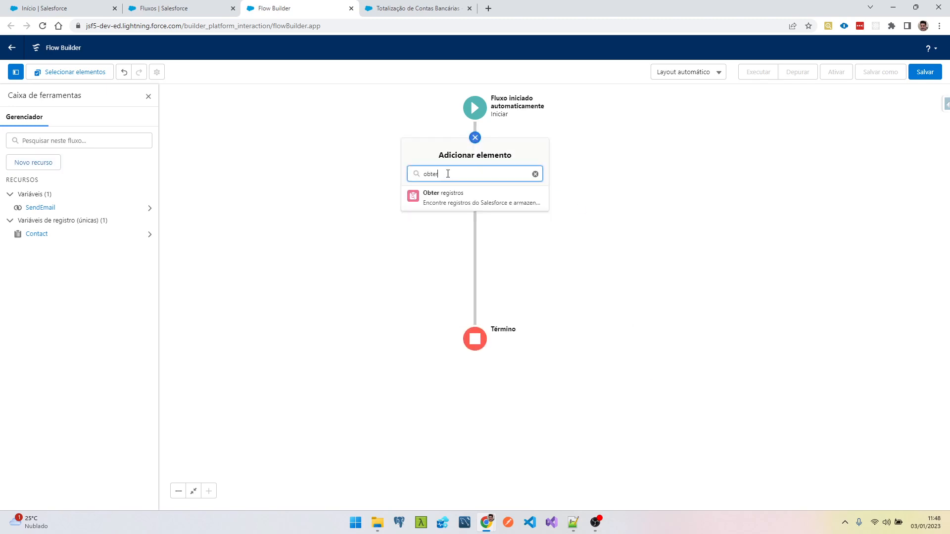
left_click(432, 196)
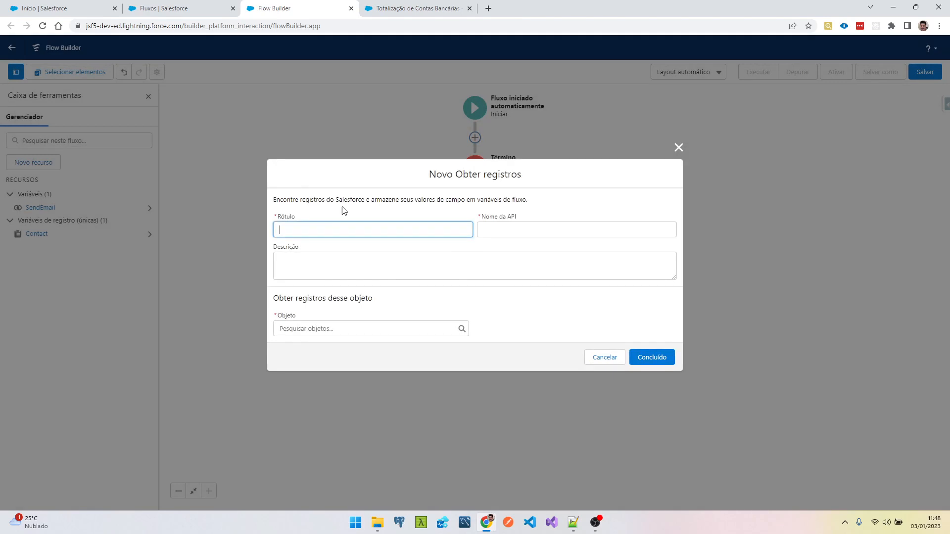
type("Obter Contas Bancárias")
key("Tab")
type("GetBankAccounts")
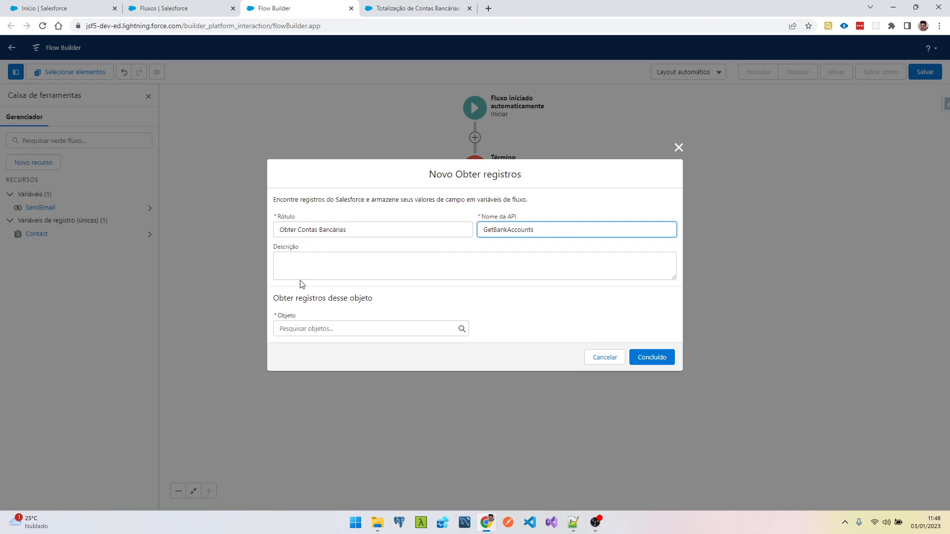
left_click(305, 327)
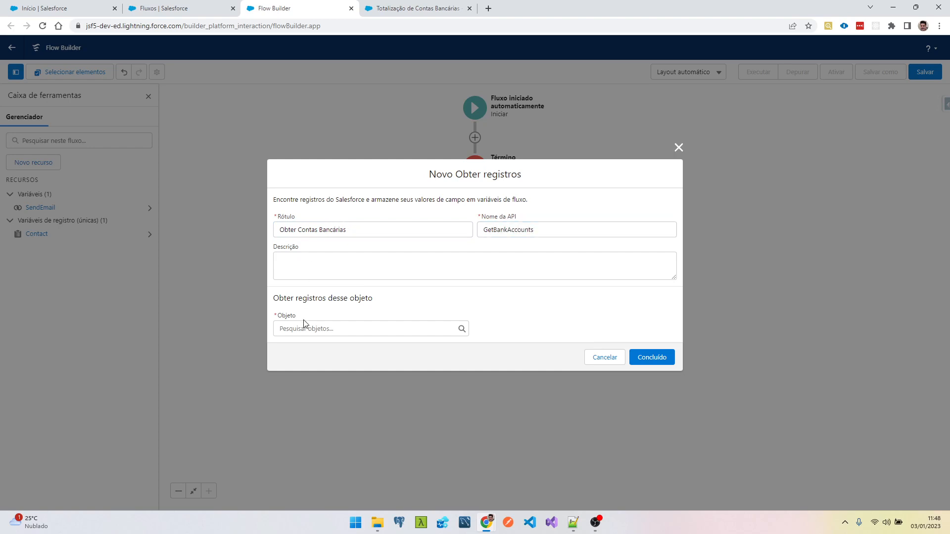
type("Banc")
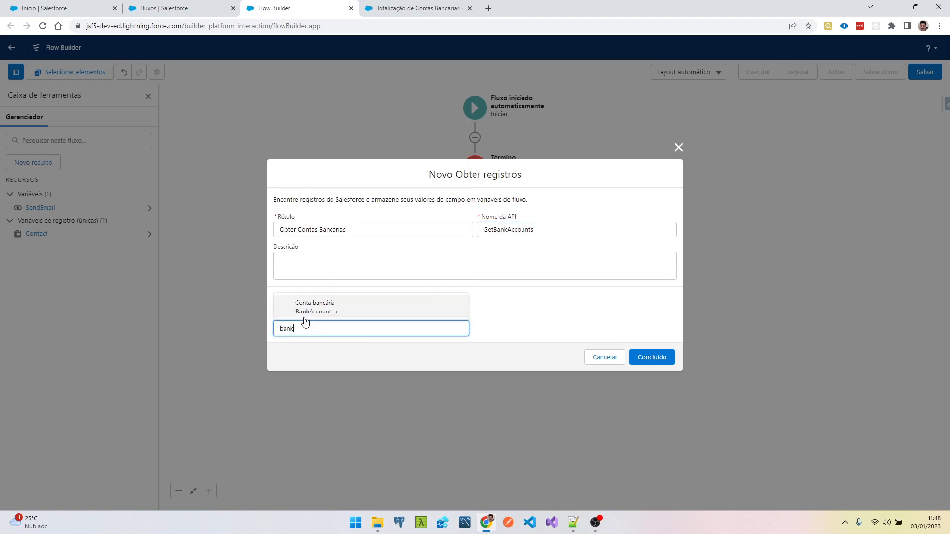
left_click(327, 311)
Filter the bank account records so that Contact__c equals the ID do contato of the Contact variable.
left_click(335, 322)
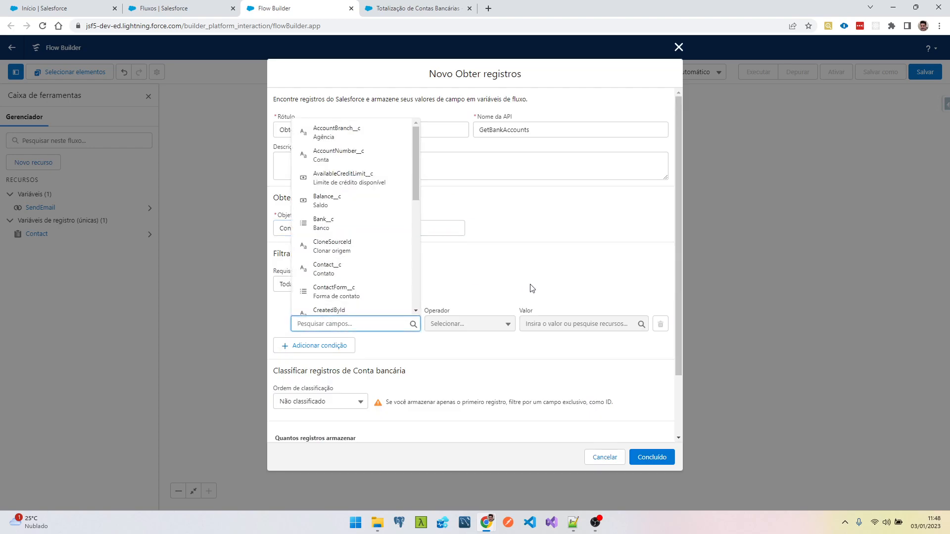
type("conta")
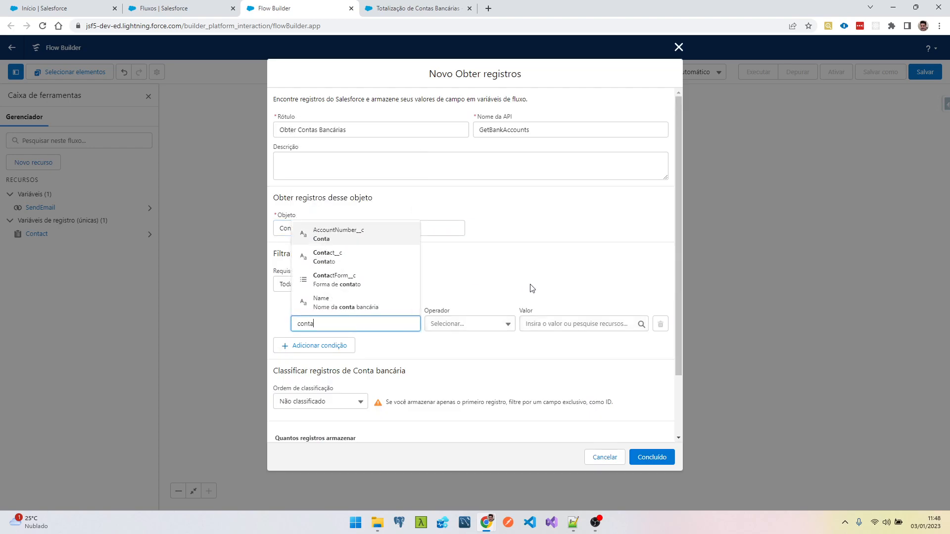
left_click(326, 256)
left_click(545, 324)
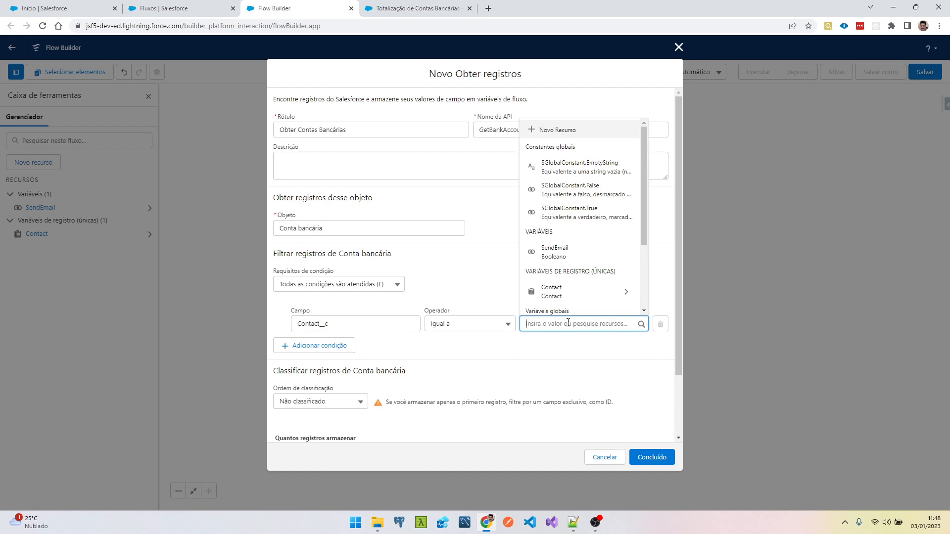
left_click(566, 293)
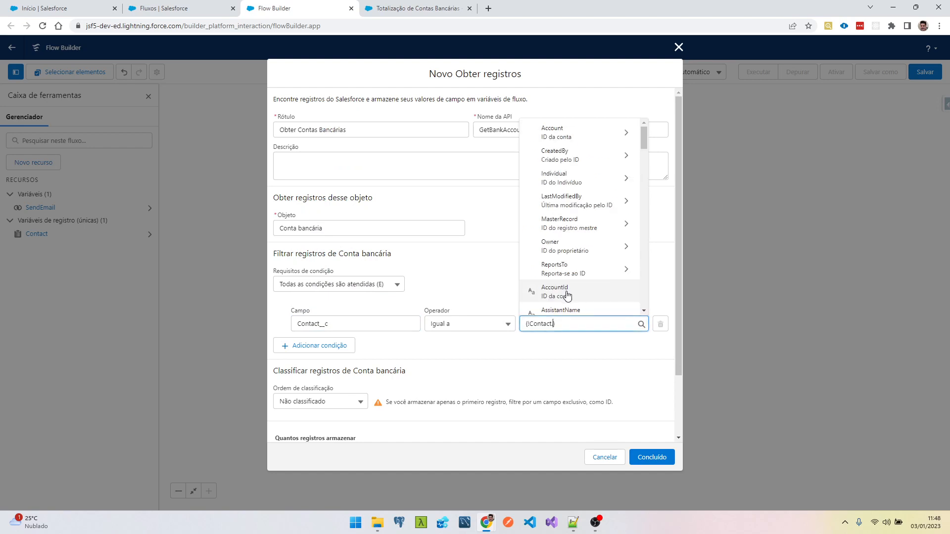
type(".id")
scroll(586, 253, "down", 3)
left_click(569, 278)
Store all matching bank account records and finish the Obter Contas Bancárias element.
scroll(449, 358, "down", 2)
left_click(315, 386)
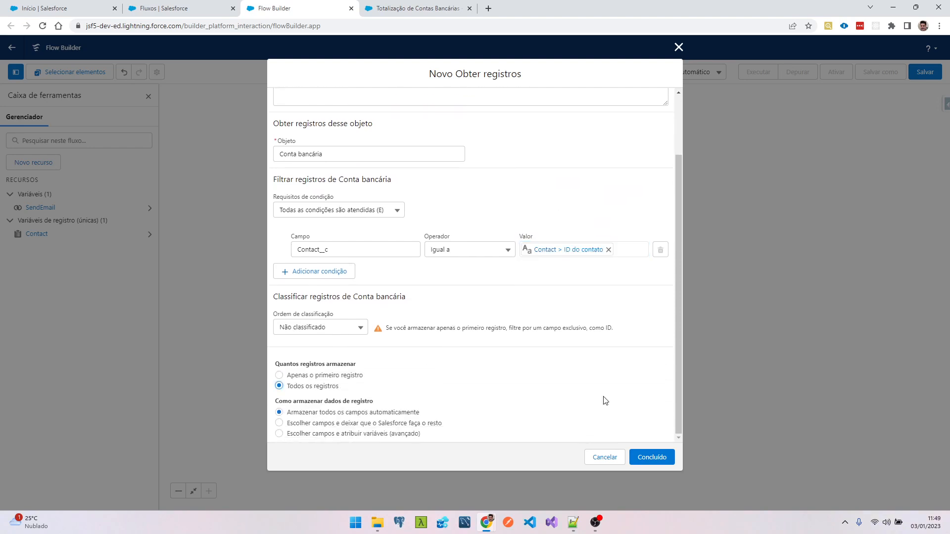
left_click(649, 458)
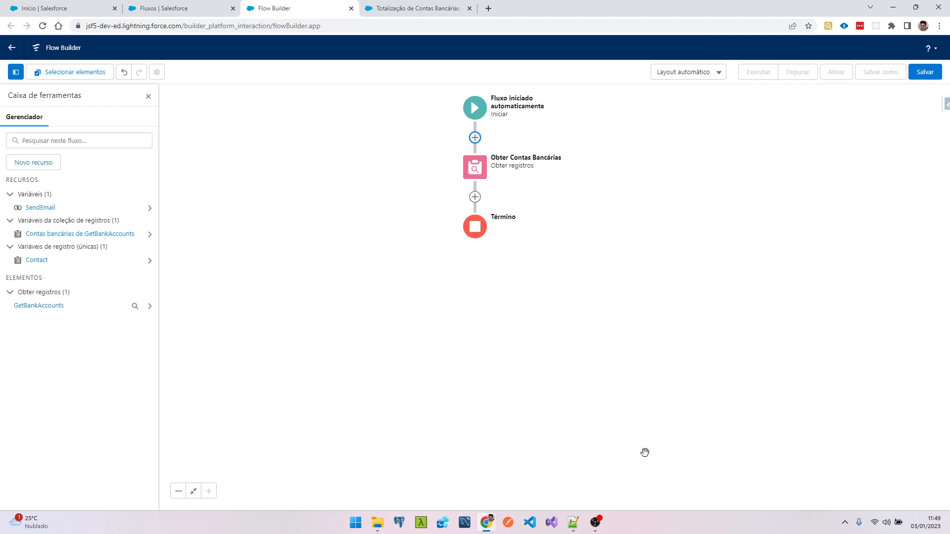
Add a loop labelled Loop after Obter Contas Bancárias, iterating over the GetBankAccounts collection.
left_click(475, 197)
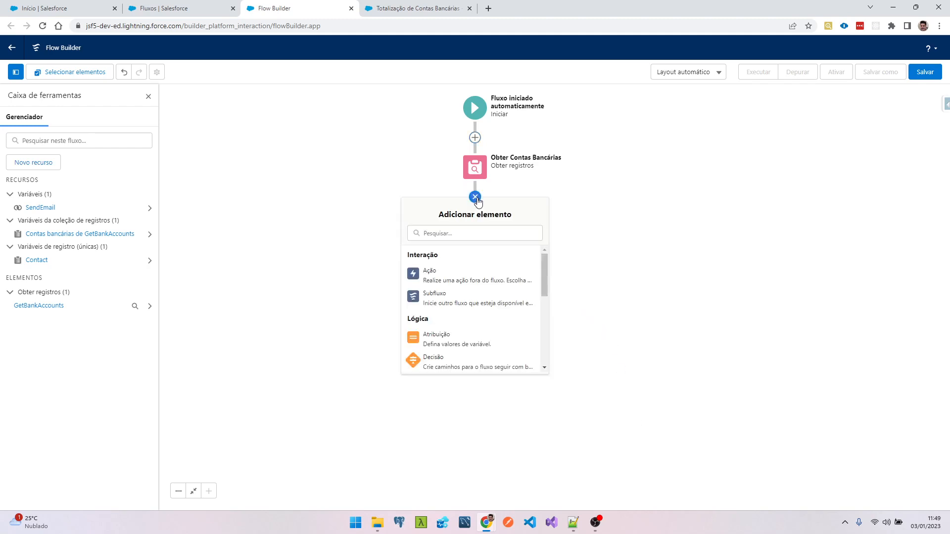
scroll(460, 309, "down", 3)
left_click(452, 310)
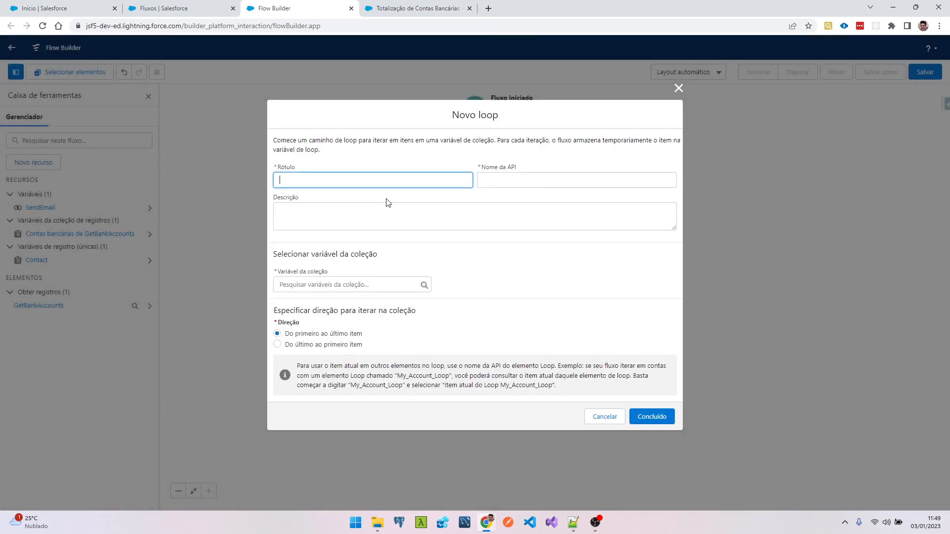
type("Loop")
key("Tab")
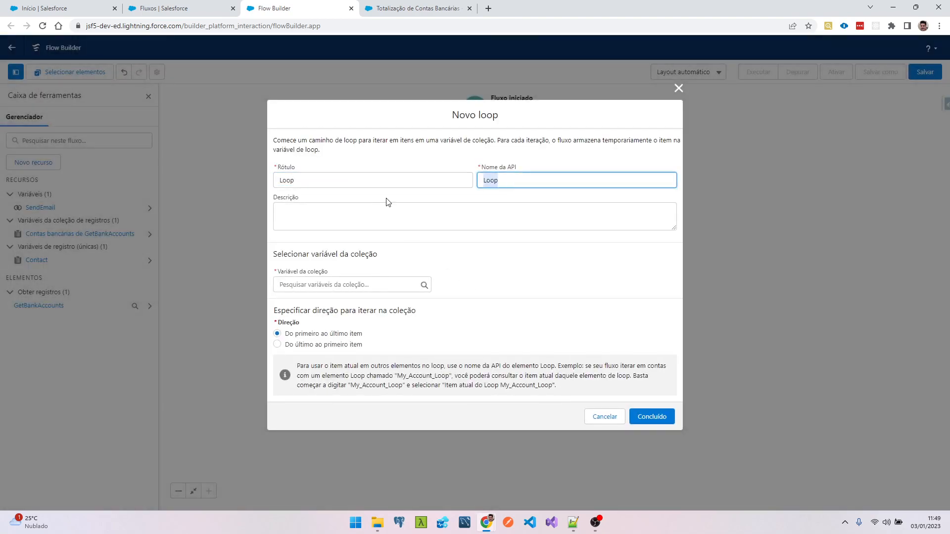
left_click(358, 285)
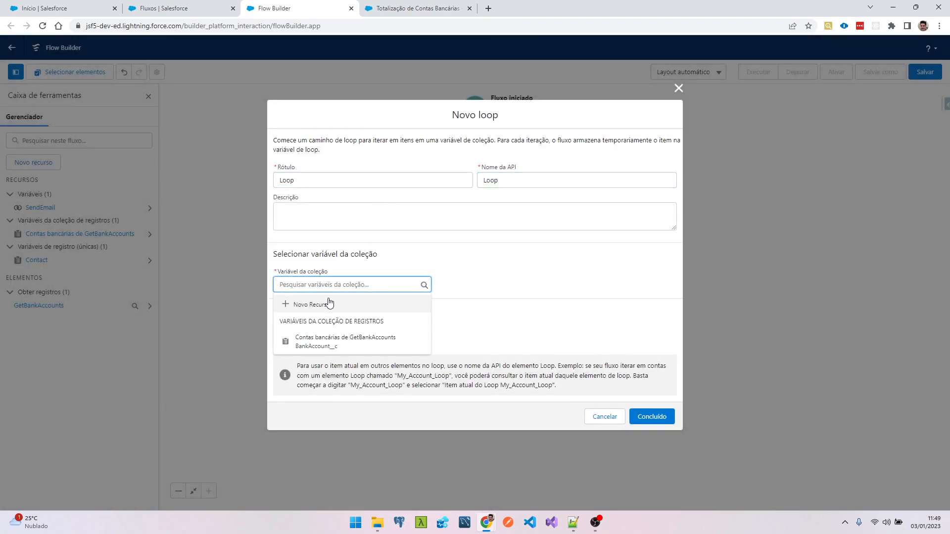
left_click(326, 346)
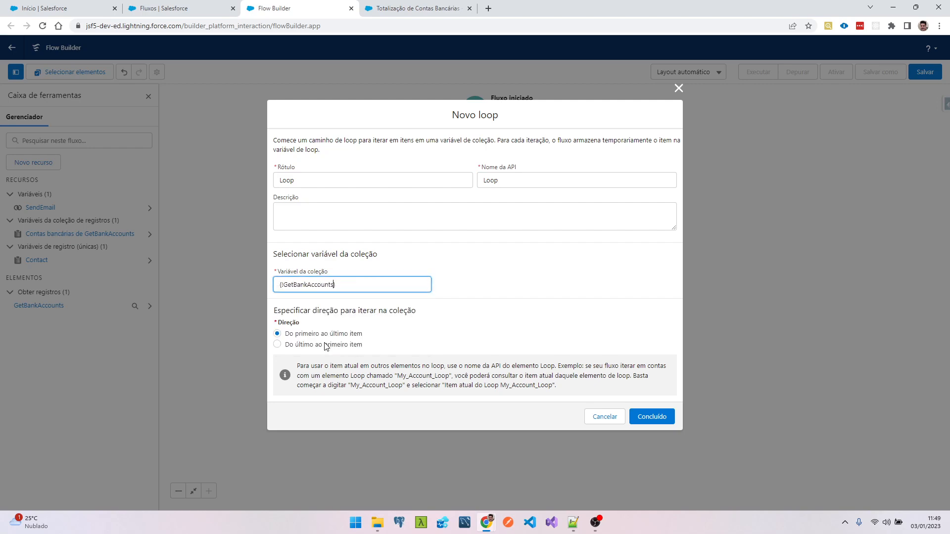
left_click(659, 421)
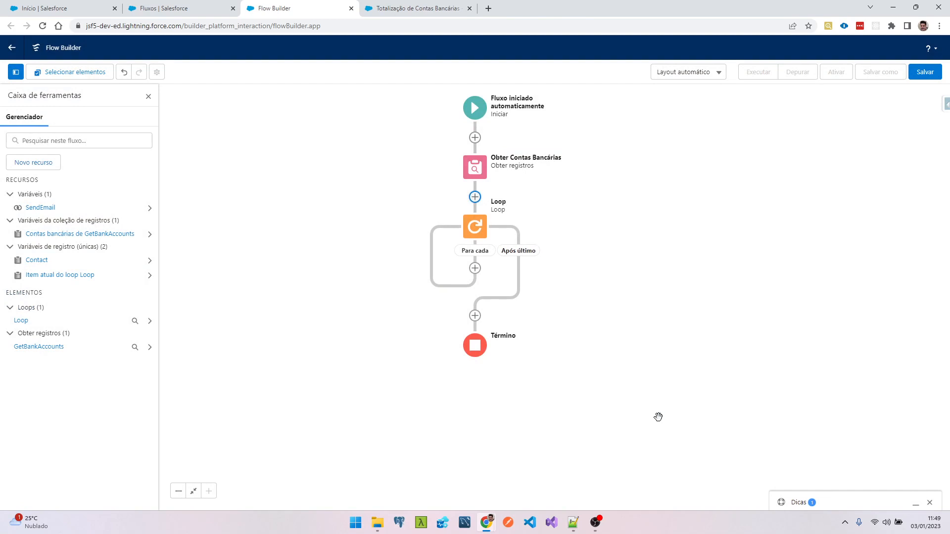
Add an Atribuição element on the loop's Para cada path, labelled Atribuir Limite with the API name LimitAssignment.
left_click(475, 268)
left_click(458, 429)
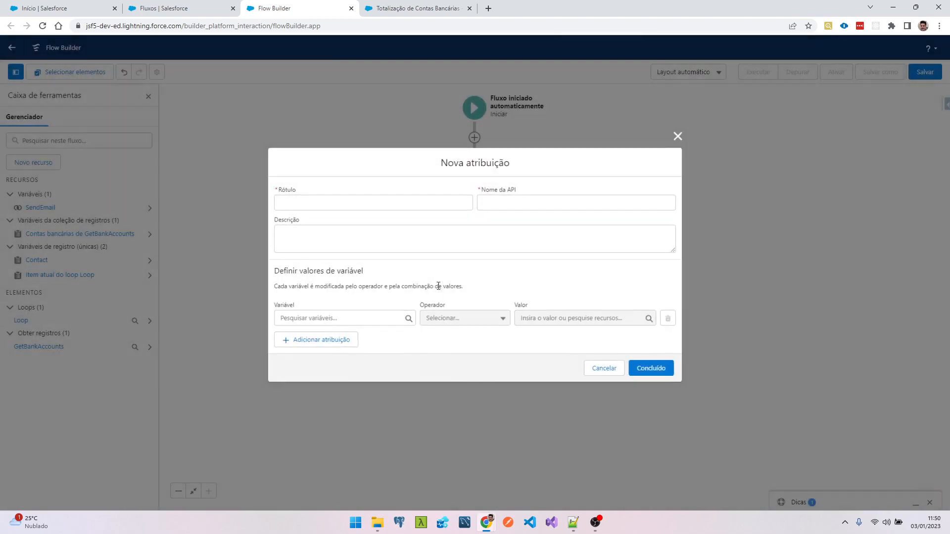
type("Limit Assignment")
key("Tab")
key("Tab")
key("Tab")
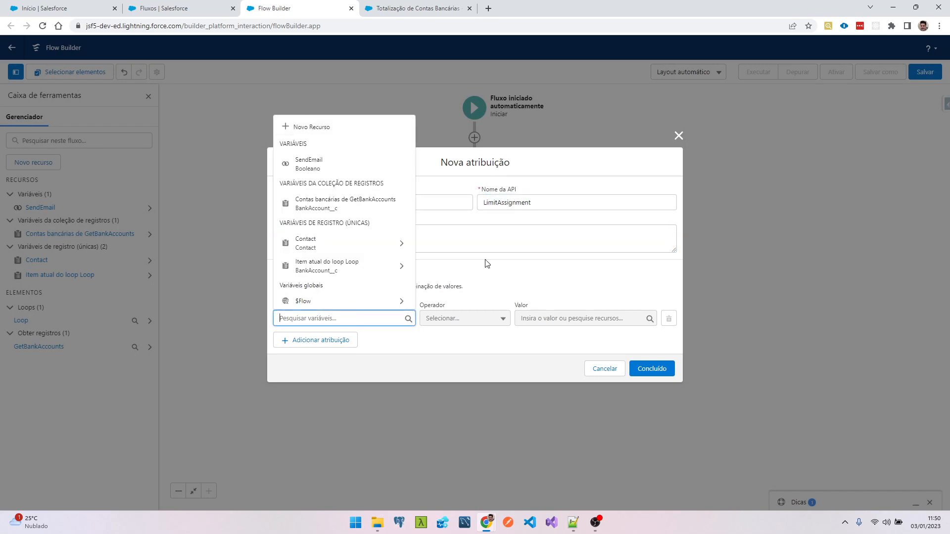
Start a new Variável resource from the assignment's variable field with the API name LImitSum.
left_click(360, 127)
left_click(332, 234)
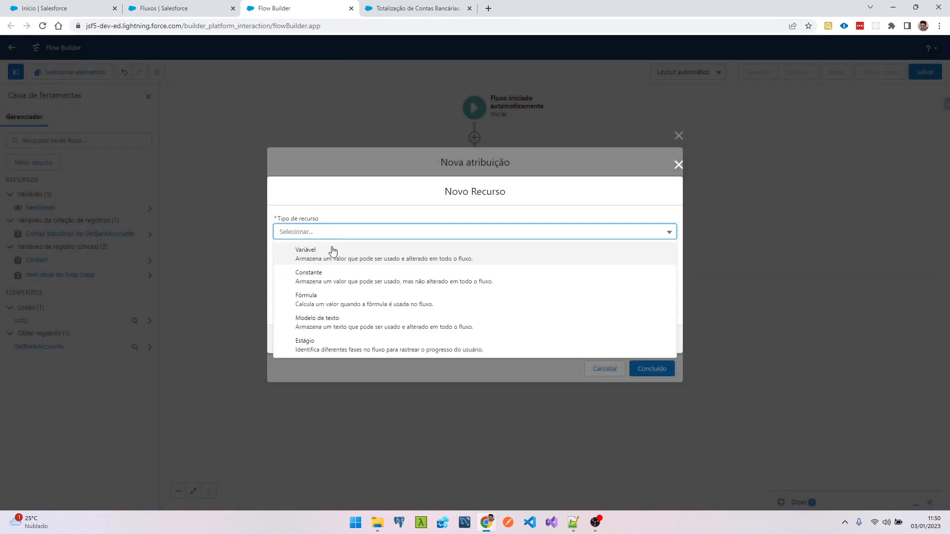
left_click(332, 250)
type("LimitValue")
key("shift+Left")
key("shift+Left")
key("shift+Left")
key("shift+Left")
key("shift+Left")
type("Sum")
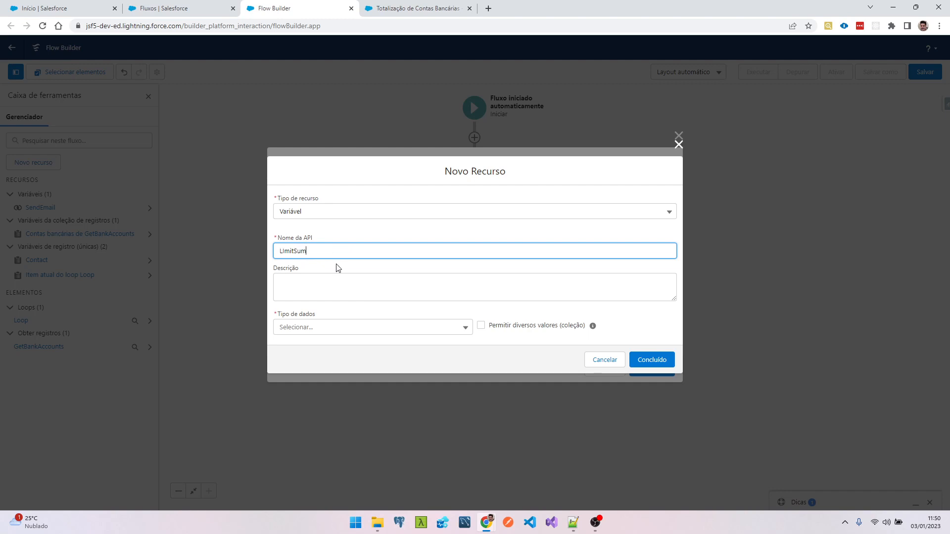
Set the LImitSum variable's data type to Moeda, make it available for output, and finish the resource.
left_click(329, 329)
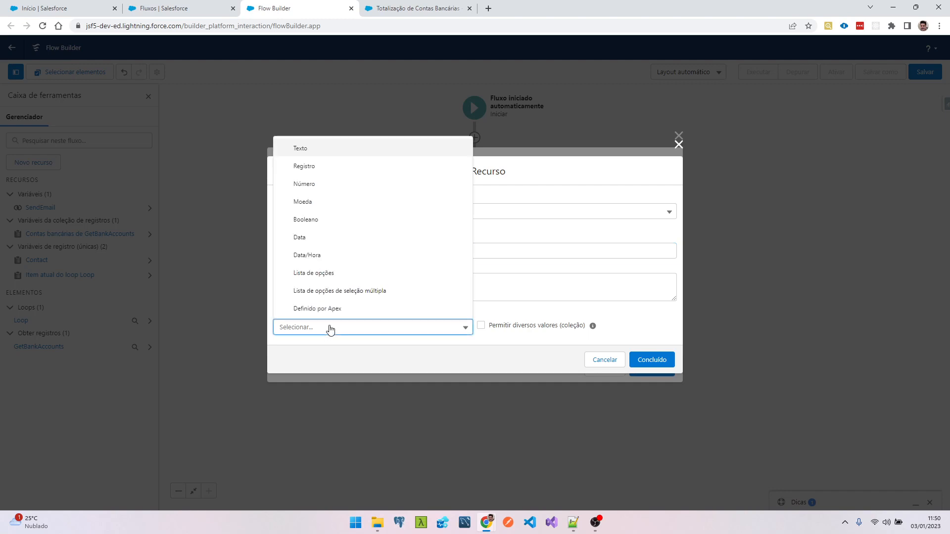
left_click(318, 185)
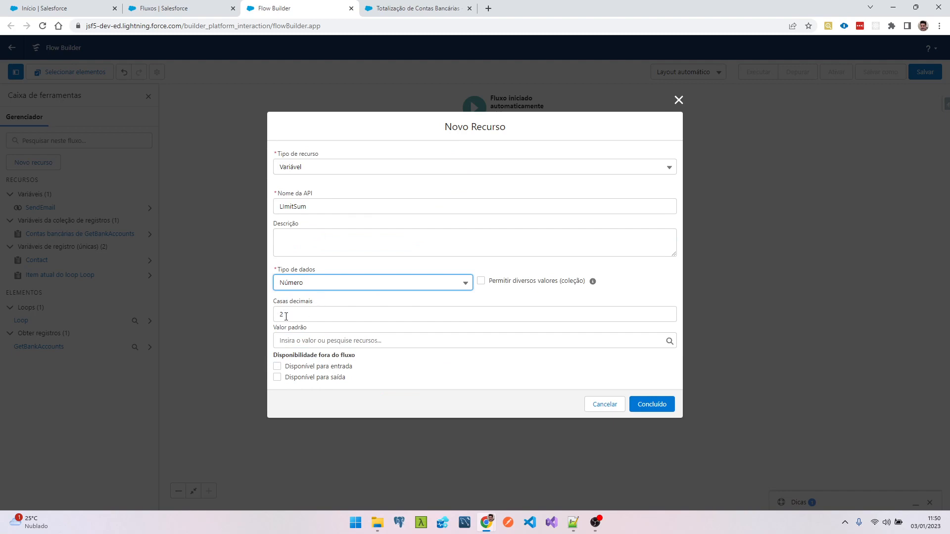
left_click(327, 283)
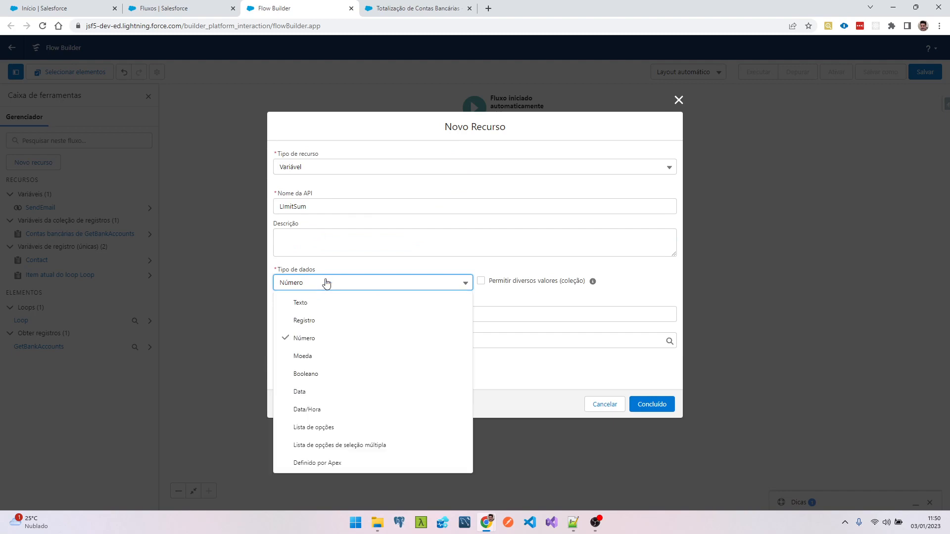
left_click(312, 360)
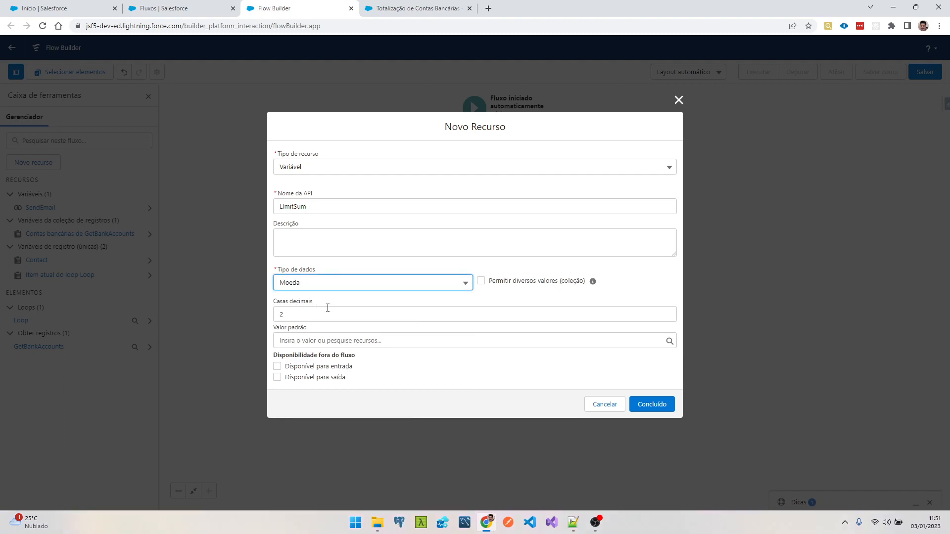
left_click(311, 379)
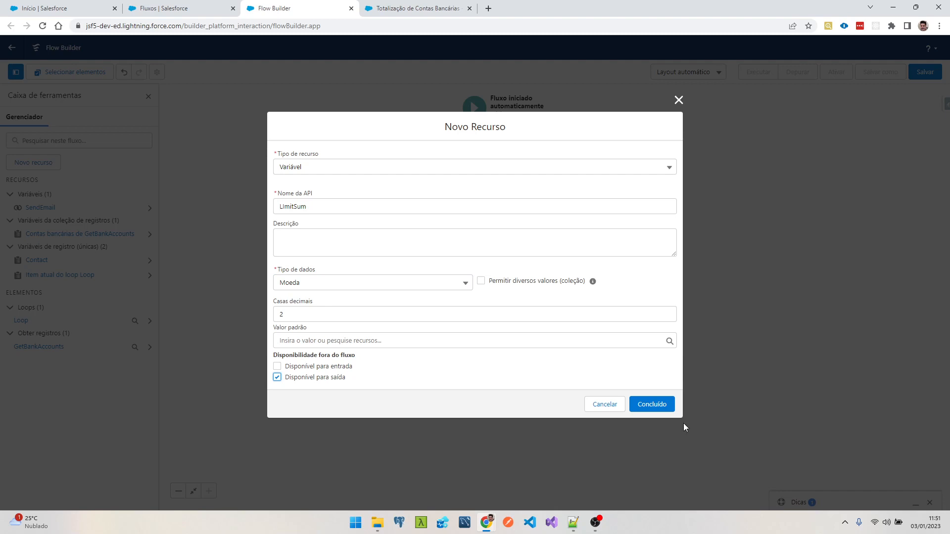
left_click(651, 404)
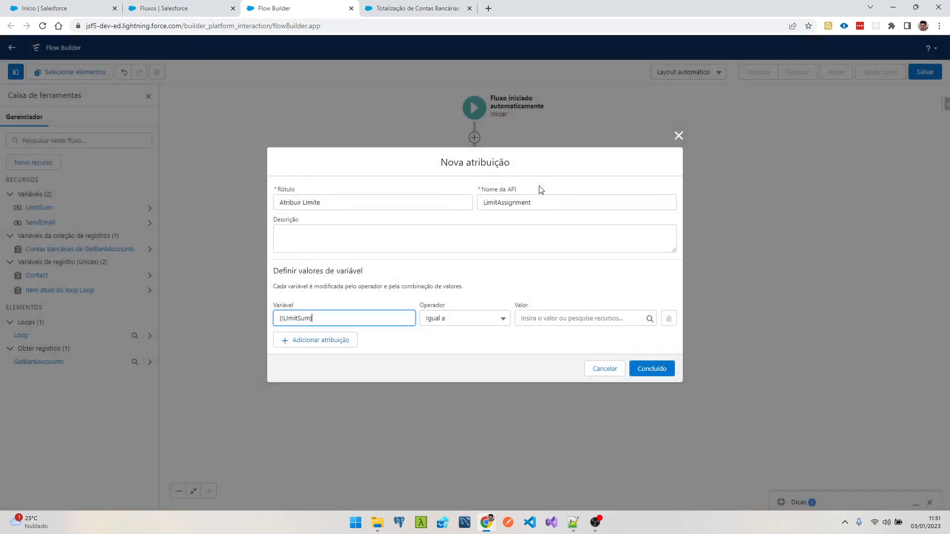
Set the assignment to Adicionar the current loop item's AvailableCreditLimit__c to LImitSum, and finish the element.
left_click(451, 320)
left_click(458, 361)
left_click(566, 318)
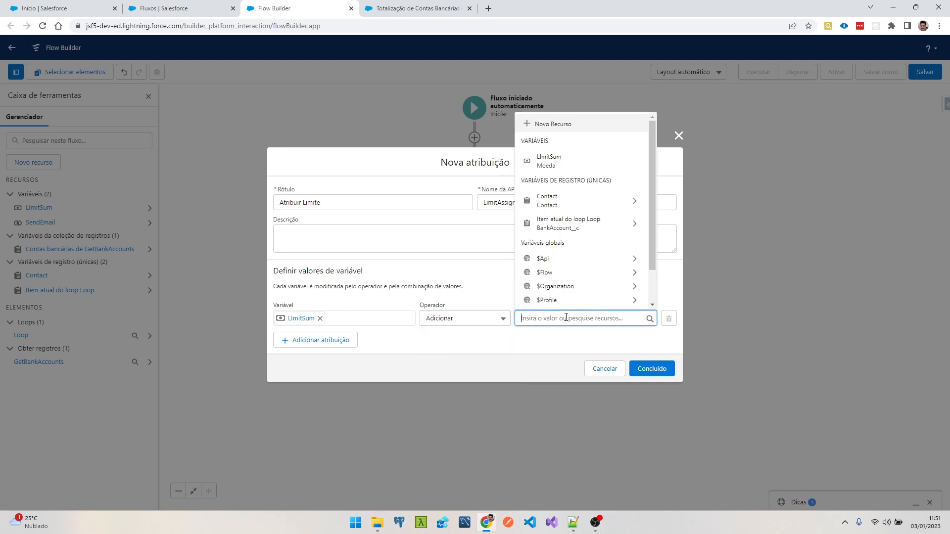
left_click(582, 223)
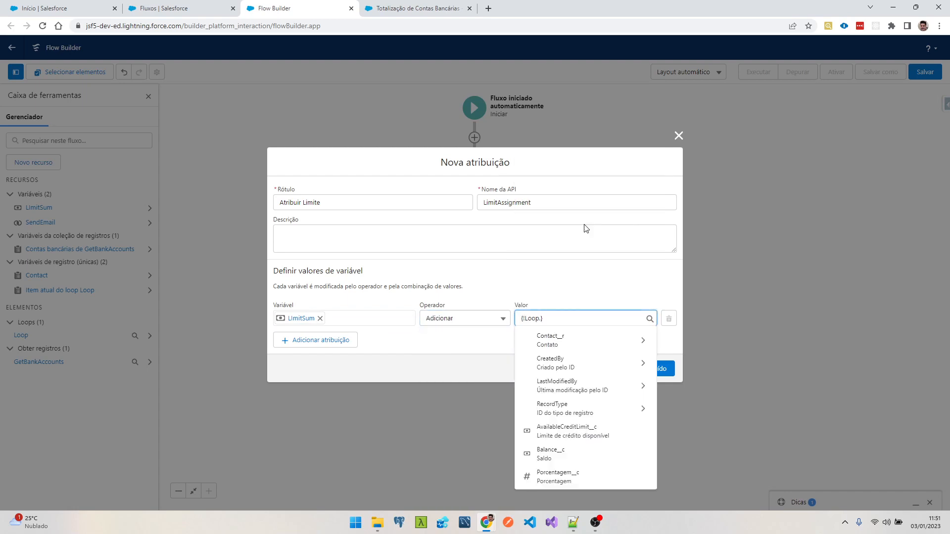
type("lim")
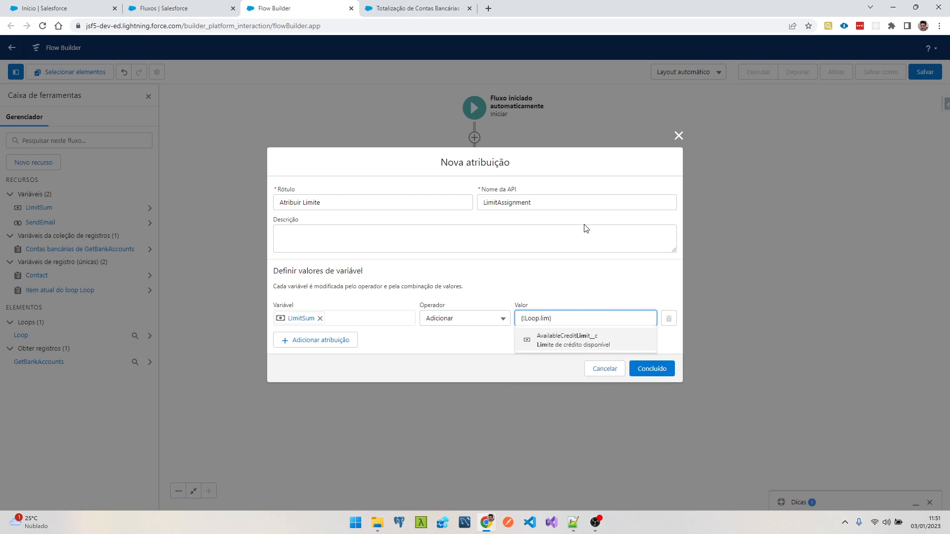
key("Return")
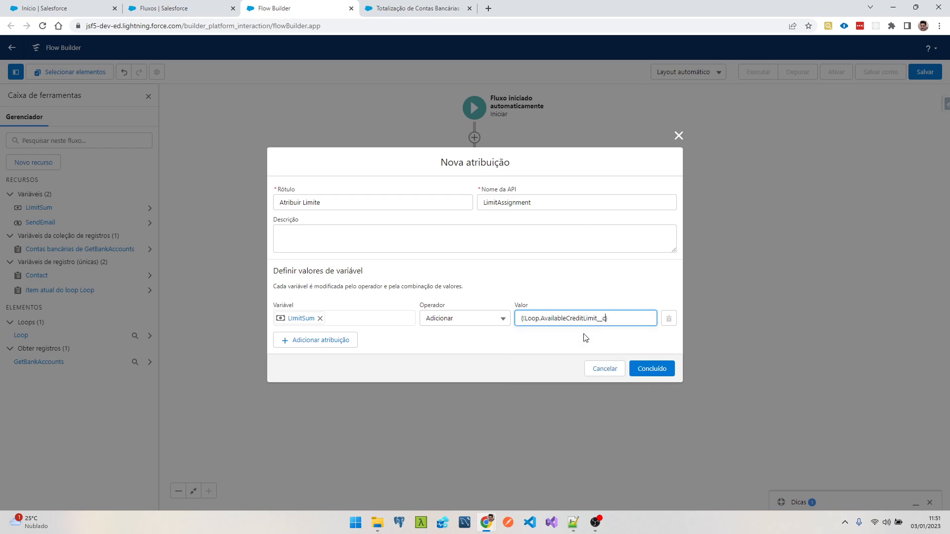
left_click(666, 372)
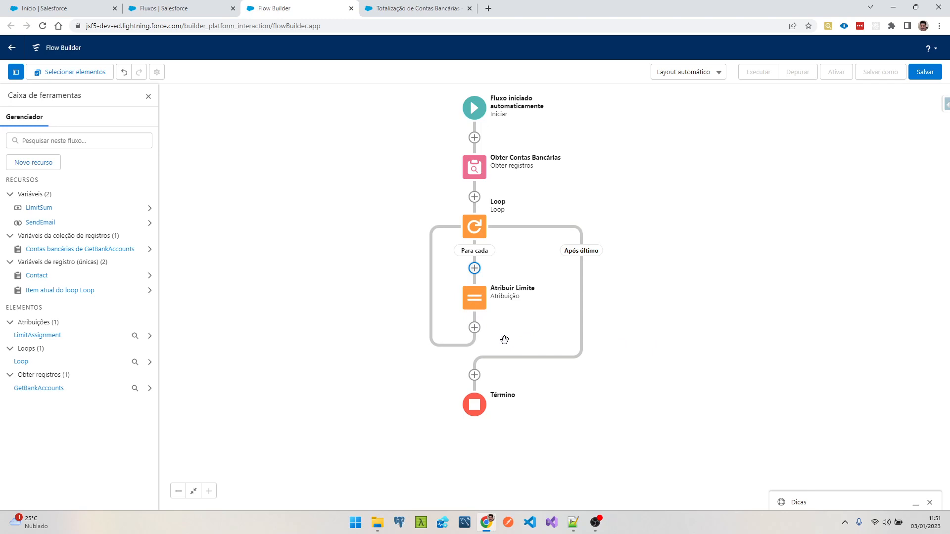
Edit the Atribuir Limite element, relabelling it Atribuir Valores with the API name Assignment.
left_click(477, 300)
left_click(468, 405)
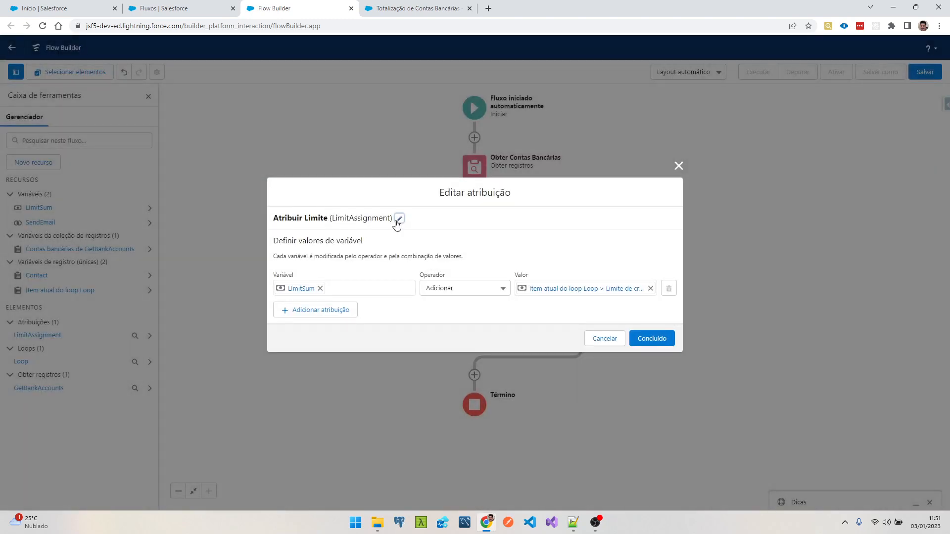
left_click(397, 220)
double_click(312, 203)
type("Valores")
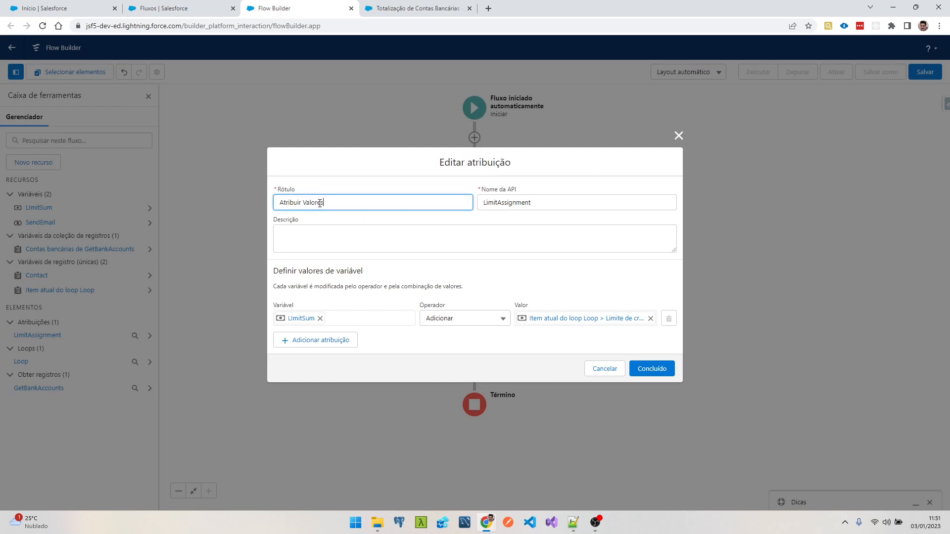
key("Tab")
type("Assignme")
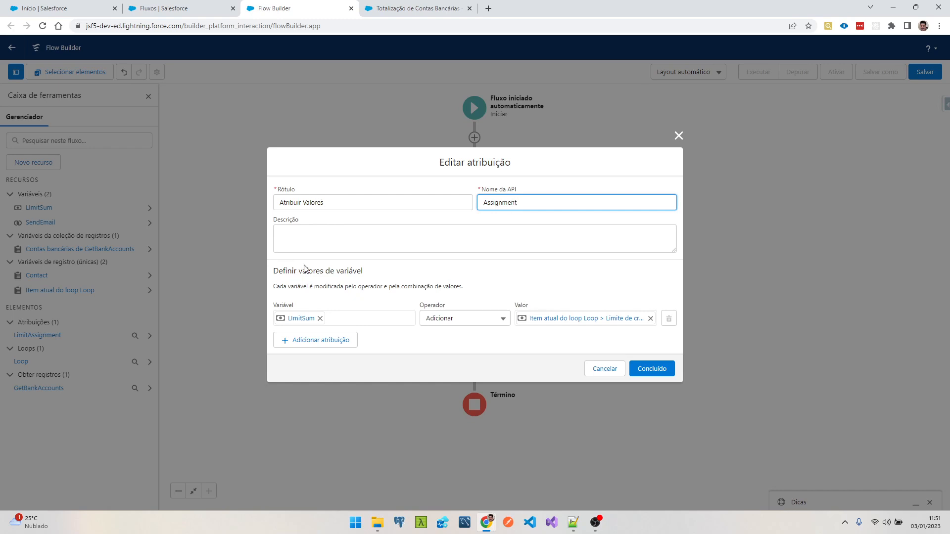
Add a second assignment row with a new Variável resource named BalanceSum, of data type Moeda and available for output.
left_click(339, 345)
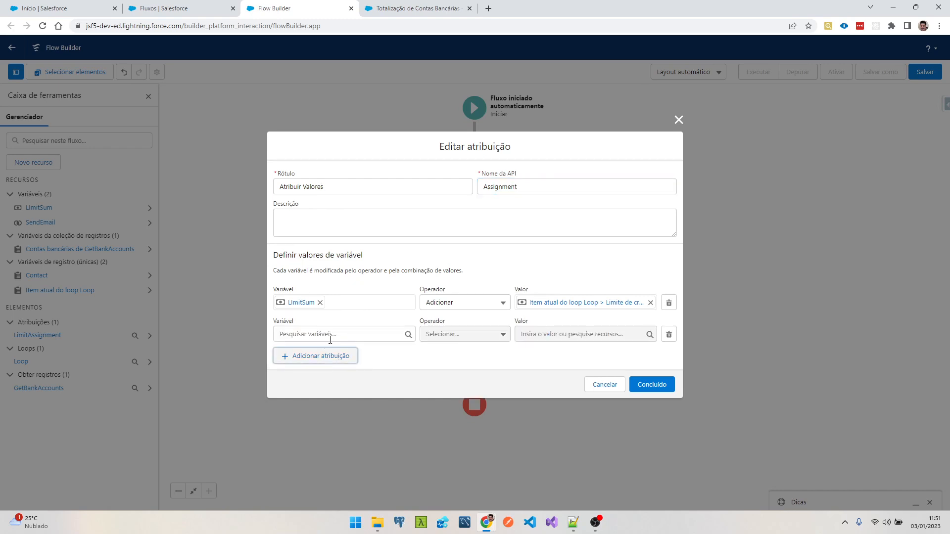
left_click(330, 338)
left_click(339, 142)
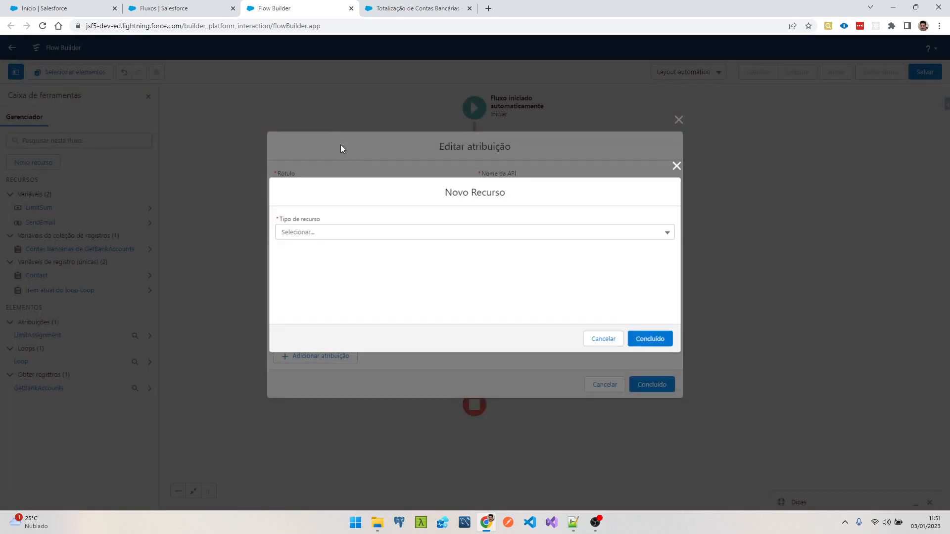
left_click(365, 238)
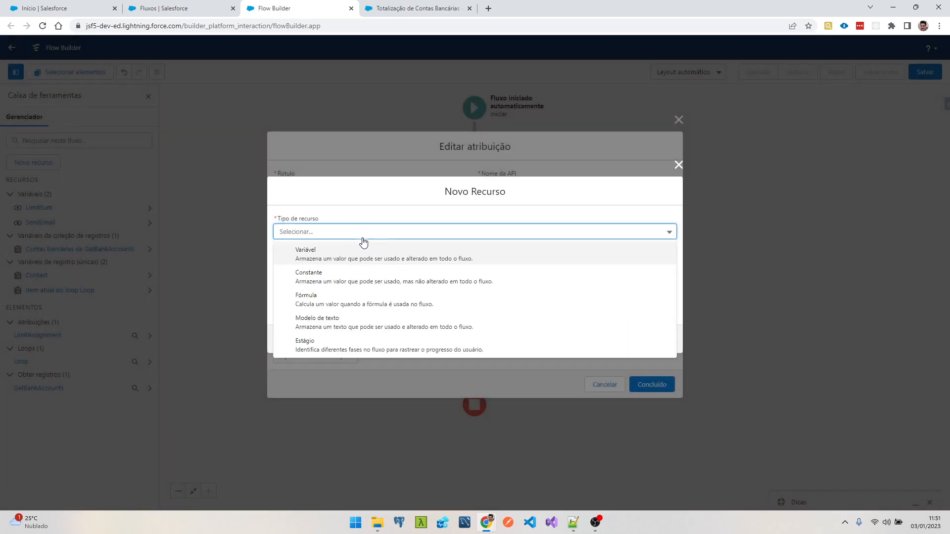
left_click(351, 261)
left_click(341, 253)
type("BalanceSum")
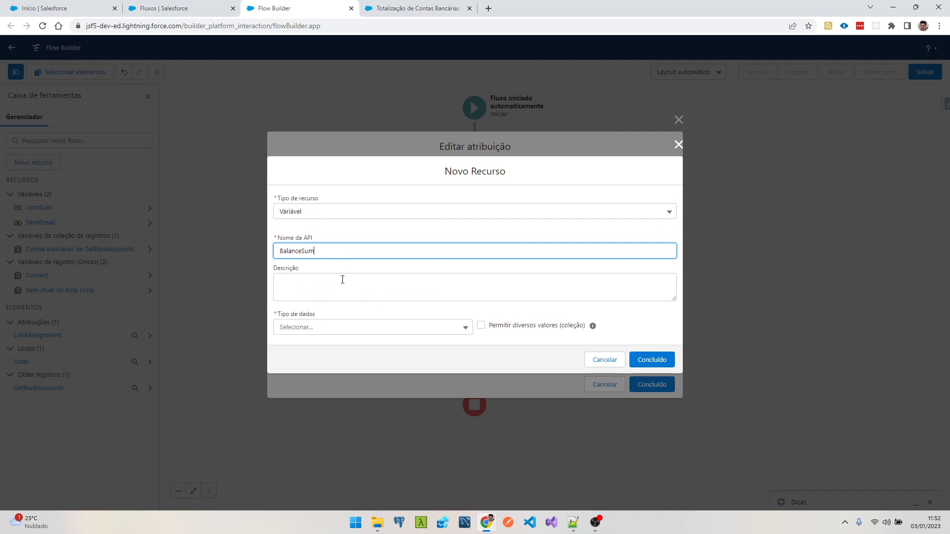
left_click(324, 327)
left_click(321, 193)
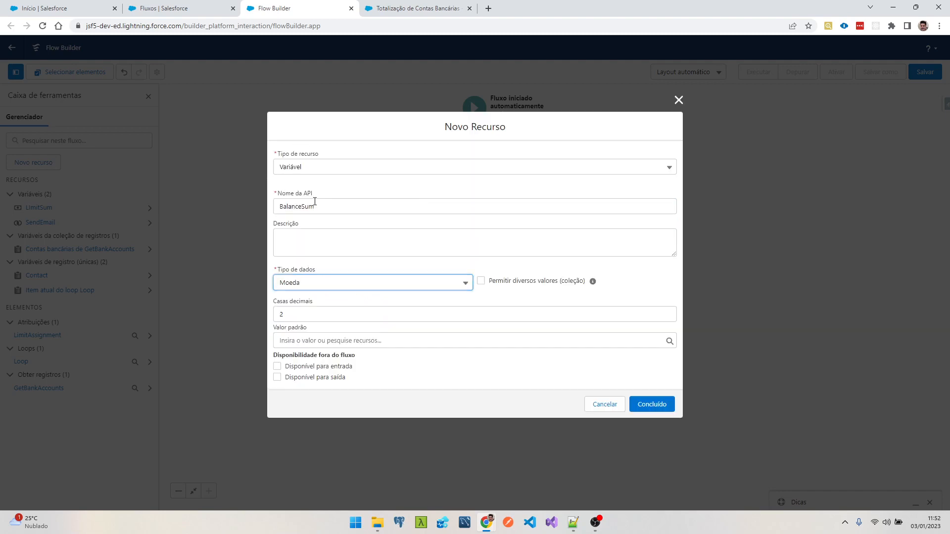
left_click(277, 377)
left_click(653, 409)
Set the BalanceSum row to Adicionar the current loop item's Balance__c, and finish editing the assignment.
left_click(479, 333)
left_click(451, 371)
left_click(568, 334)
type("item")
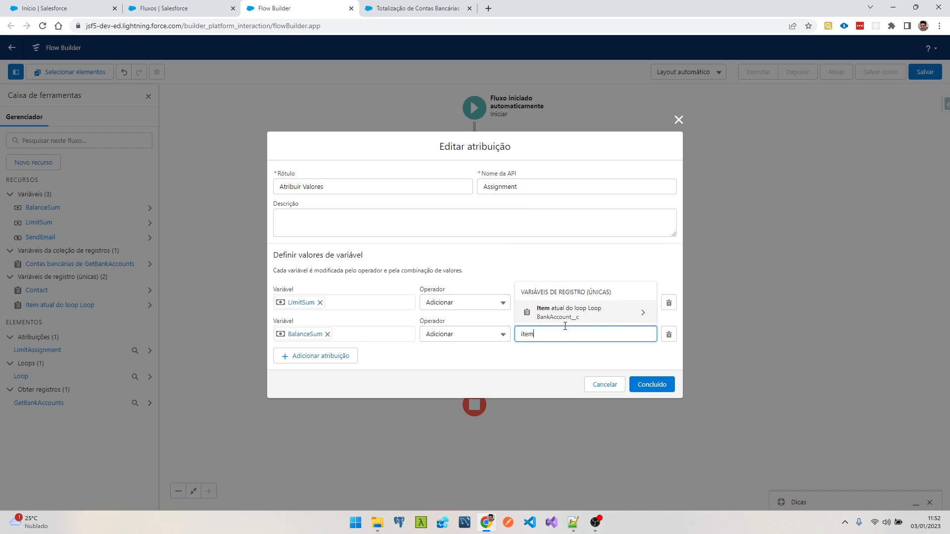
left_click(582, 313)
type("Bal")
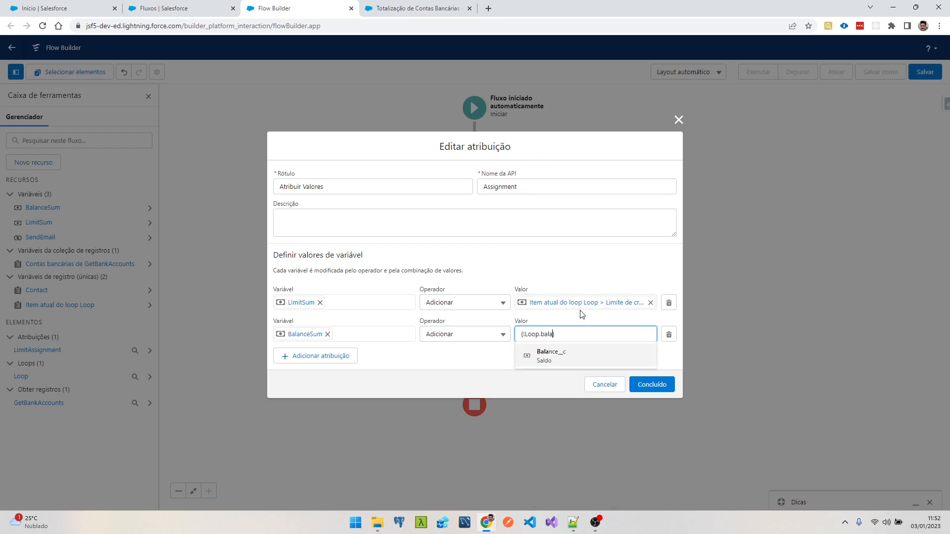
left_click(564, 359)
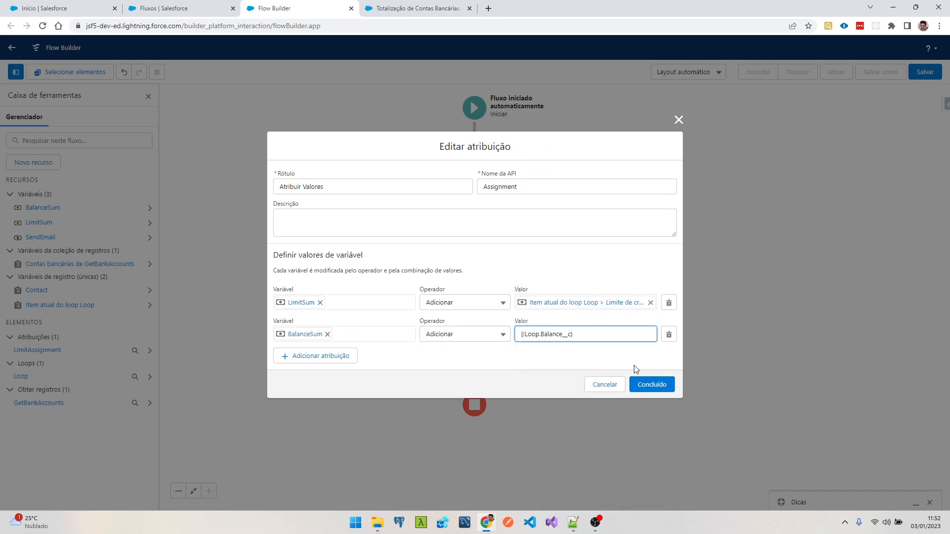
left_click(663, 387)
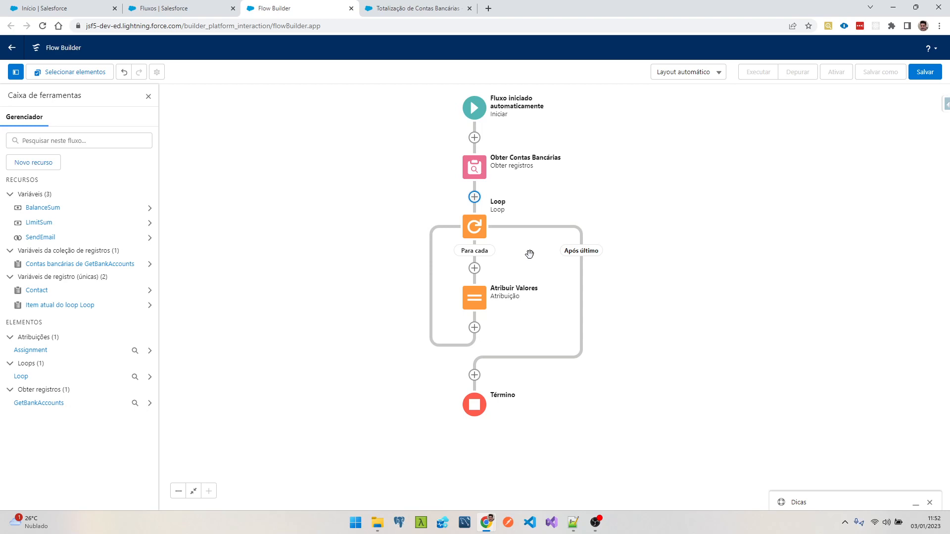
Add a Decisão element after the loop's last item, labelled Decisão de E-mail with the API name EmailDecision.
left_click(474, 375)
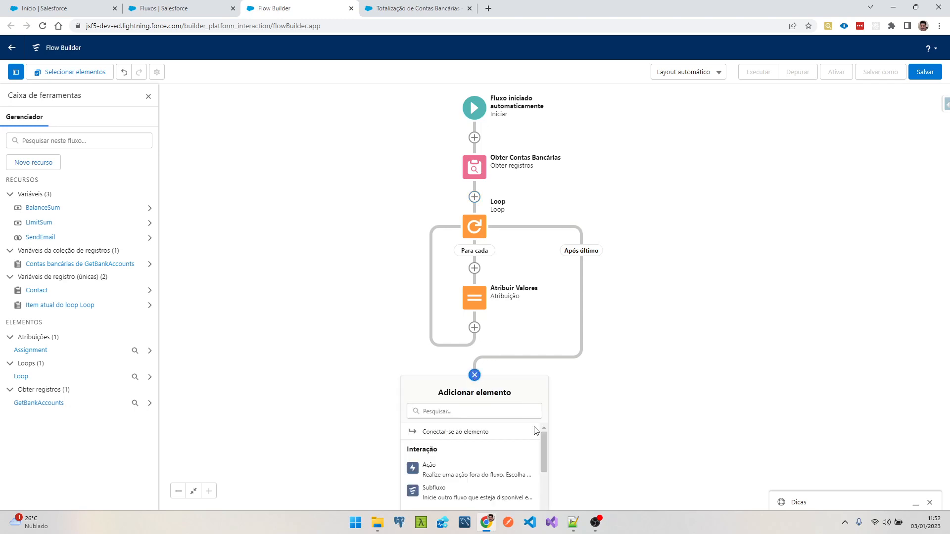
scroll(549, 436, "down", 3)
left_click(499, 501)
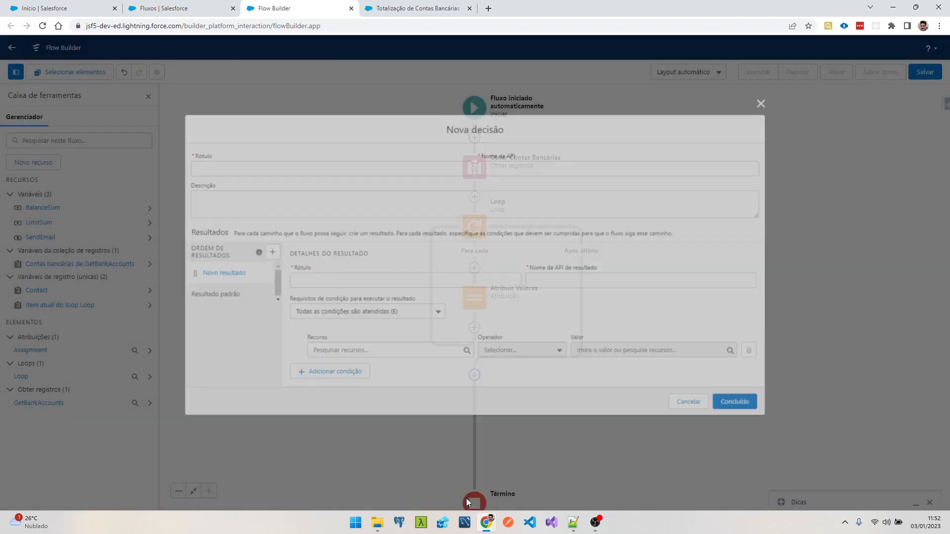
type("Decis")
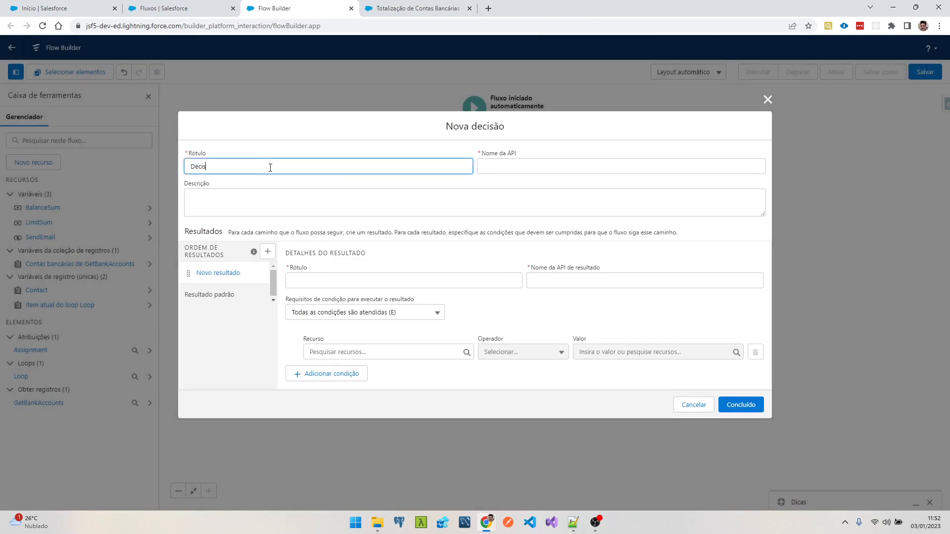
type("ão de E-mail")
key("Tab")
type("EmailDecision")
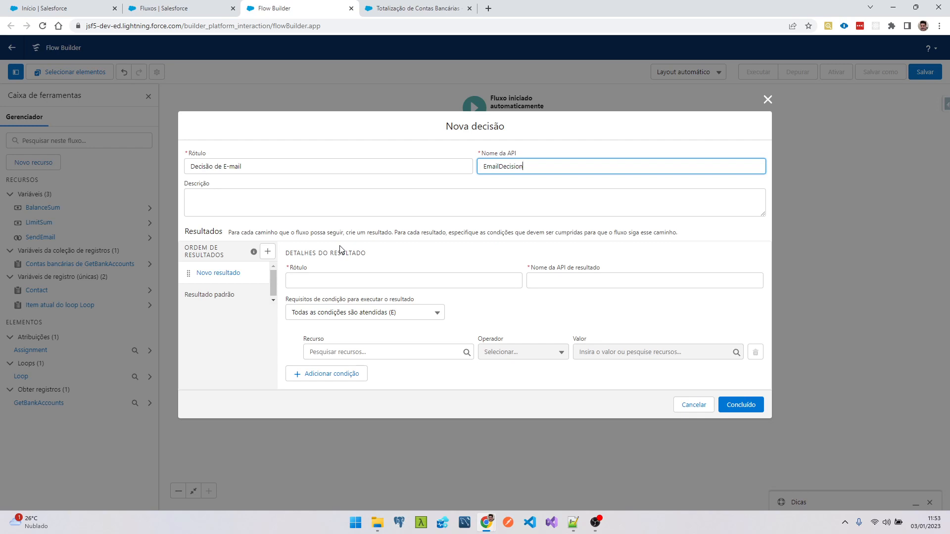
Label the decision's new outcome Deve Enviar E-mail with the API name ShouldSendEmail.
left_click(333, 280)
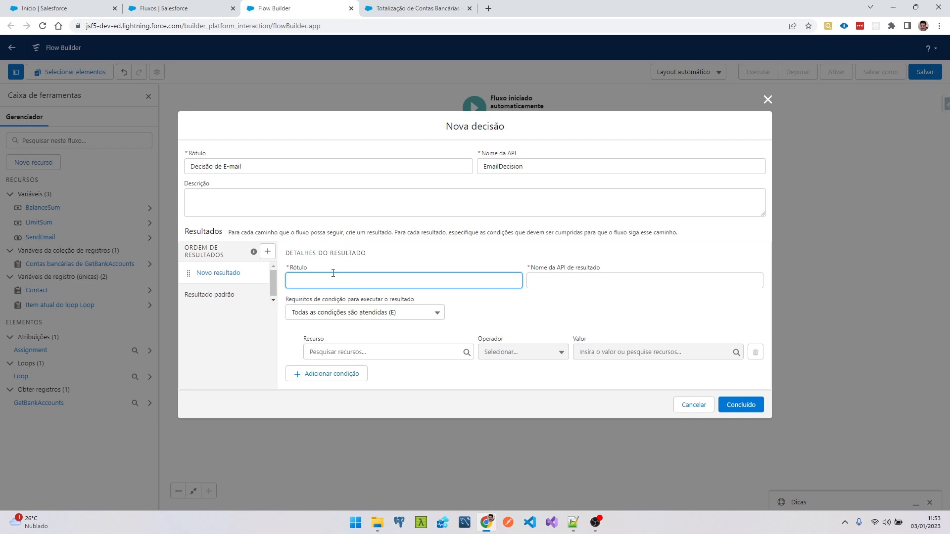
type("Enviar E-mail")
key("Tab")
type("ShouldSendEm")
type("ail")
Set the outcome's condition to SendEmail Igual a $GlobalConstant.True.
left_click(409, 352)
type("send")
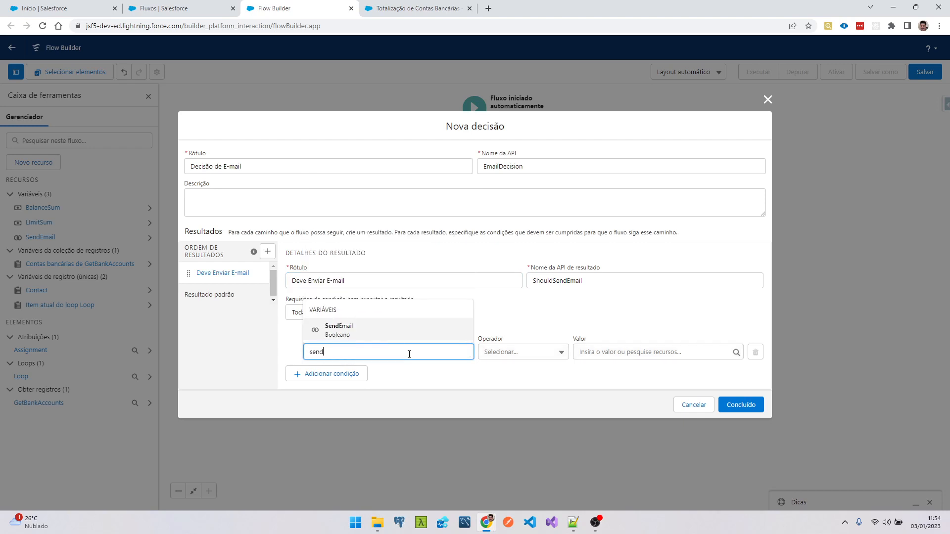
left_click(407, 333)
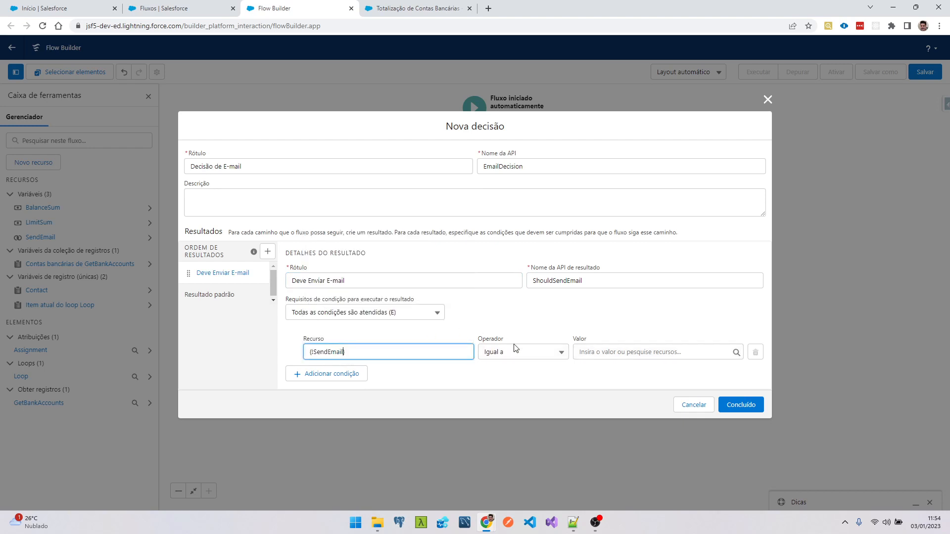
left_click(619, 352)
type("true")
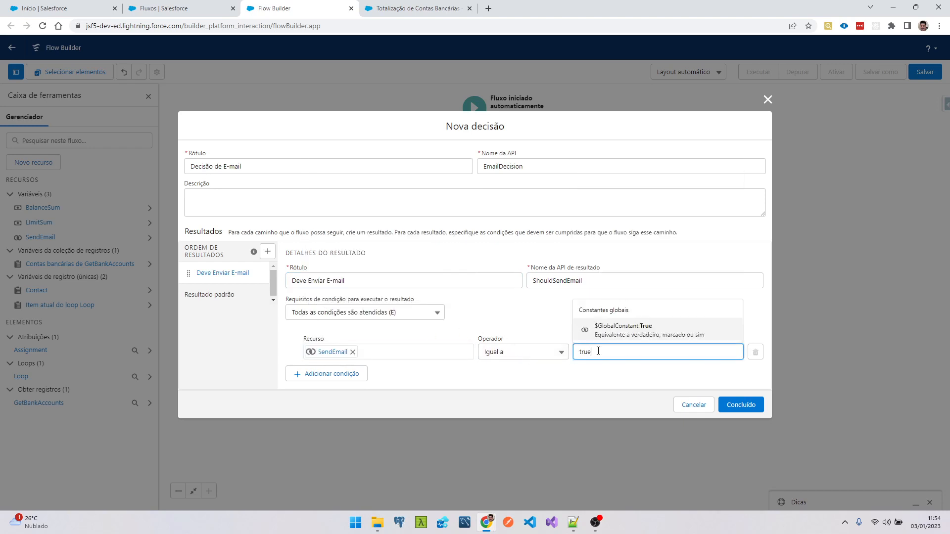
left_click(618, 331)
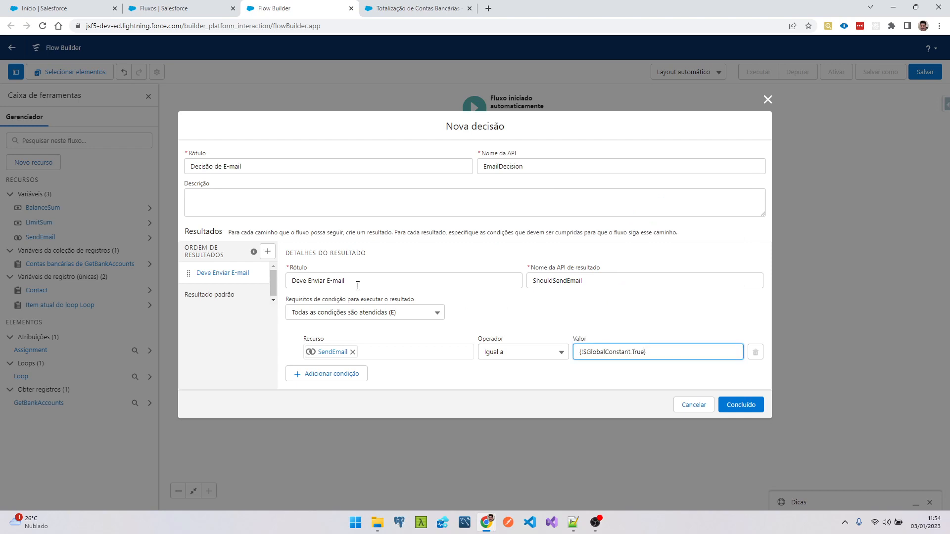
Rename the decision's default outcome as Não Enviar and finish the decision.
left_click(215, 299)
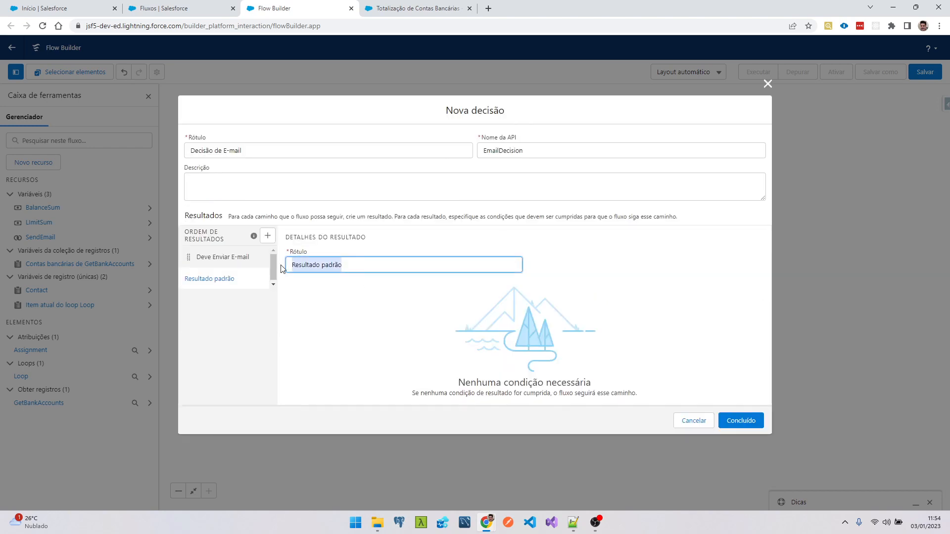
type("Não")
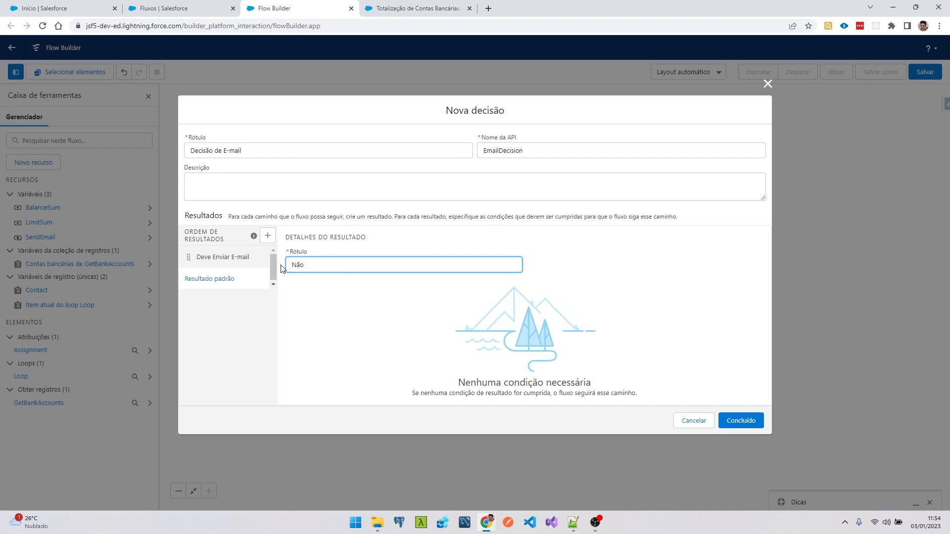
type(" Enviar")
left_click(741, 421)
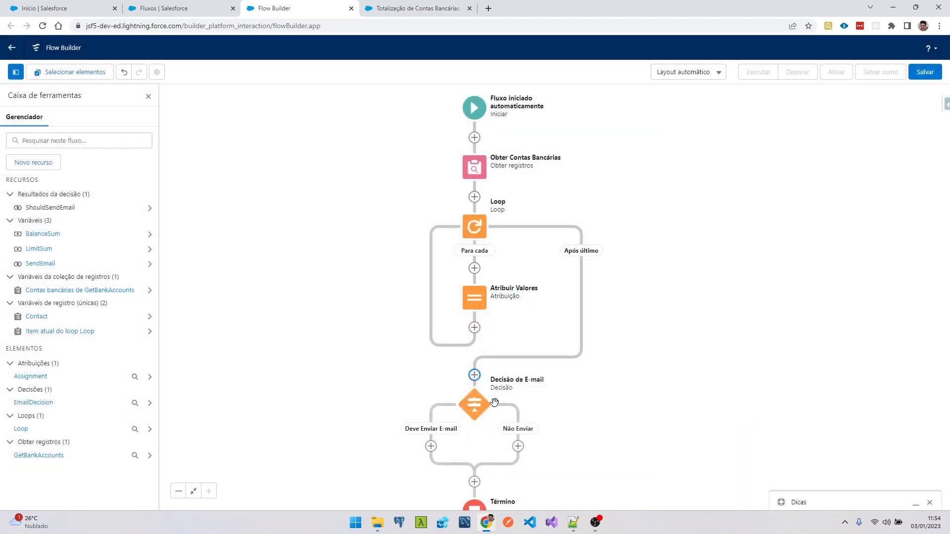
Add an Ação element on the Deve Enviar E-mail path, using the Enviar email action from the Email category.
left_click_drag(625, 453, 652, 200)
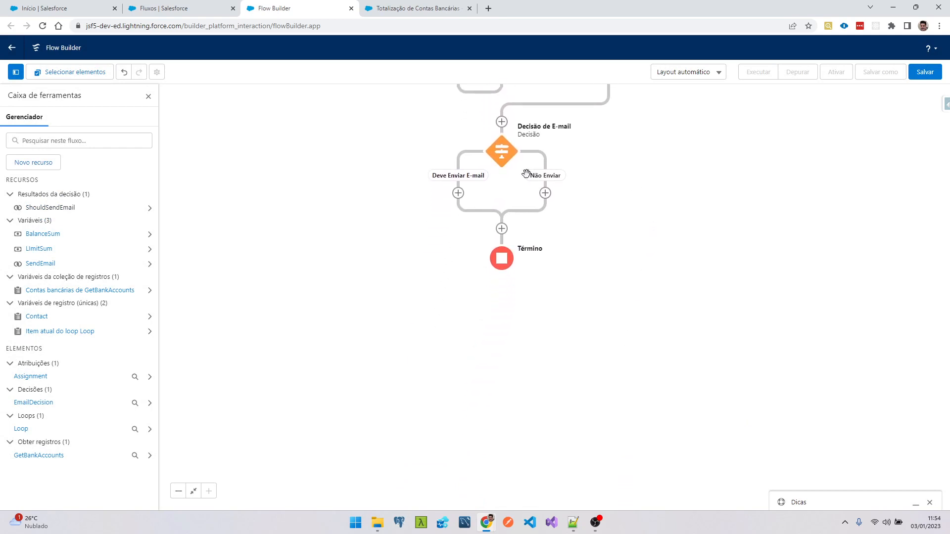
left_click(458, 193)
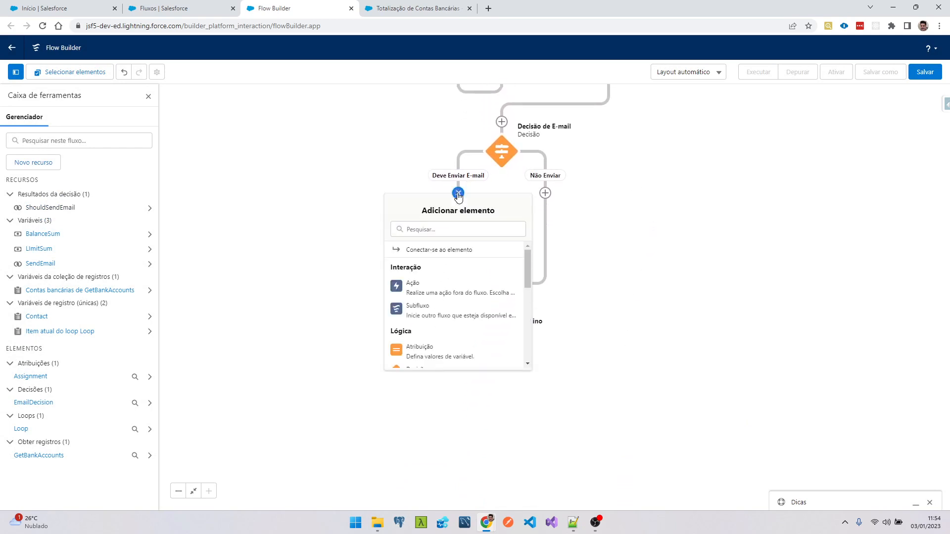
left_click(419, 295)
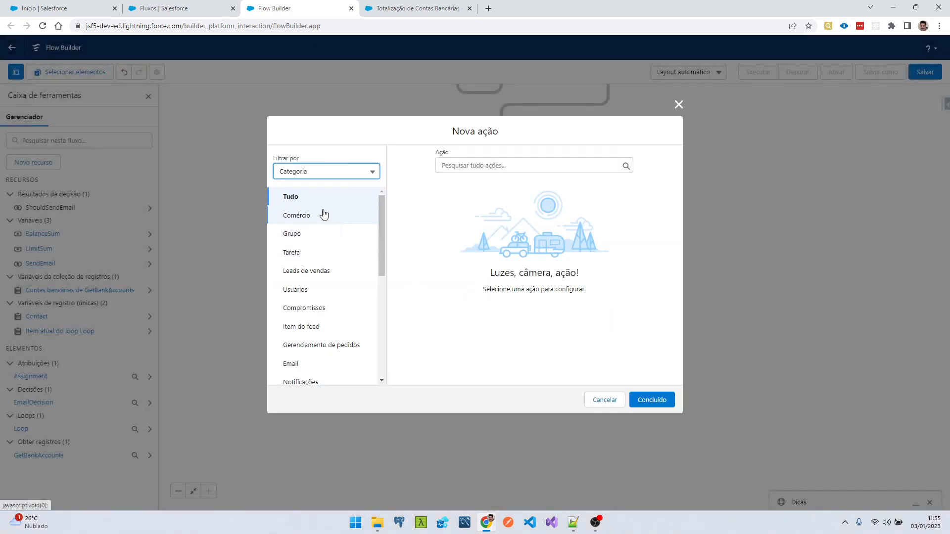
left_click(286, 364)
left_click(500, 166)
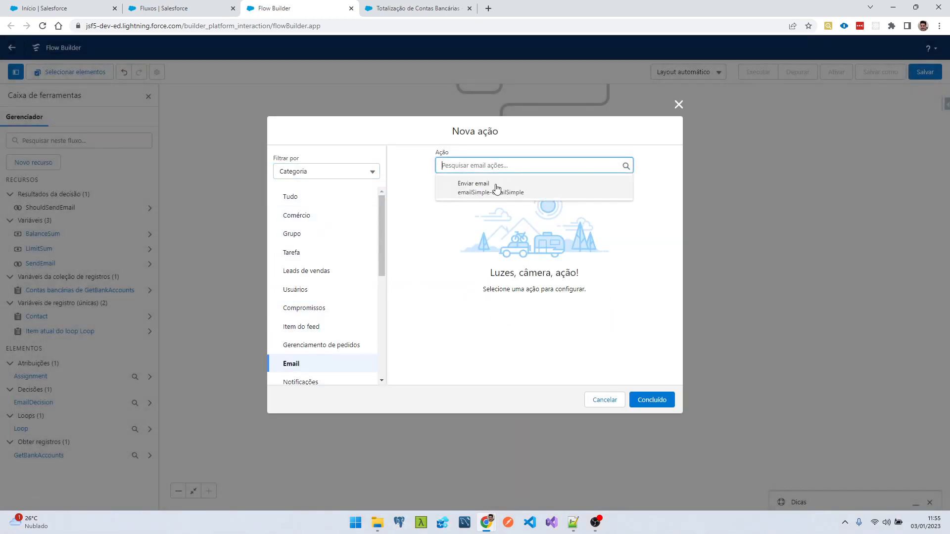
left_click(488, 193)
Label the new email action Enviar E-mail with the API name SendEmailAction.
left_click(453, 181)
type("Enviar E-mail")
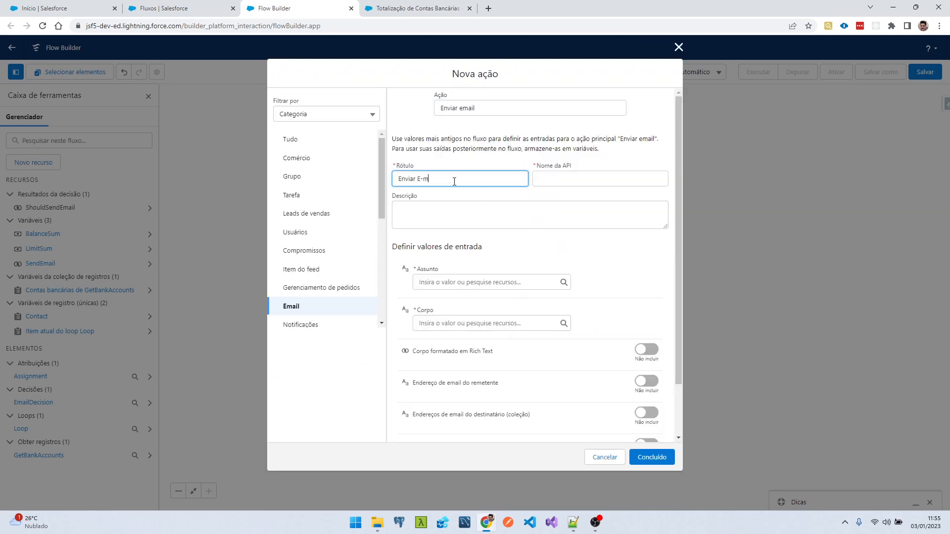
key("Tab")
type("SendEma")
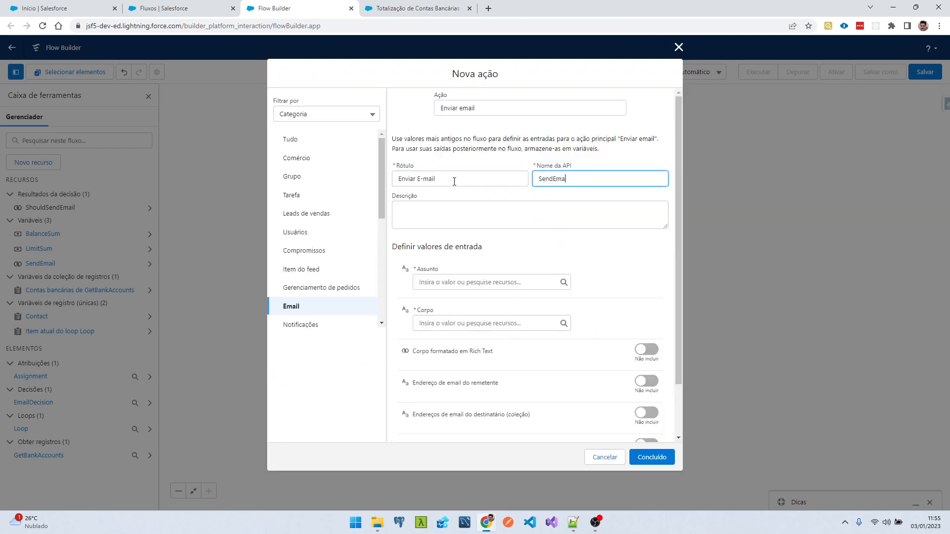
type("ilAction")
key("Tab")
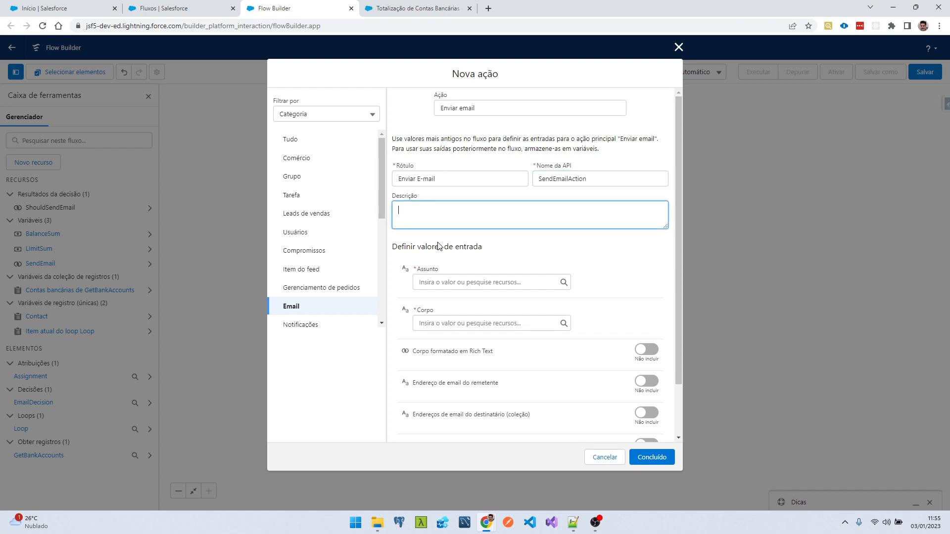
Set the email action's subject (Assunto) to Totalização de contas bancárias.
left_click(440, 281)
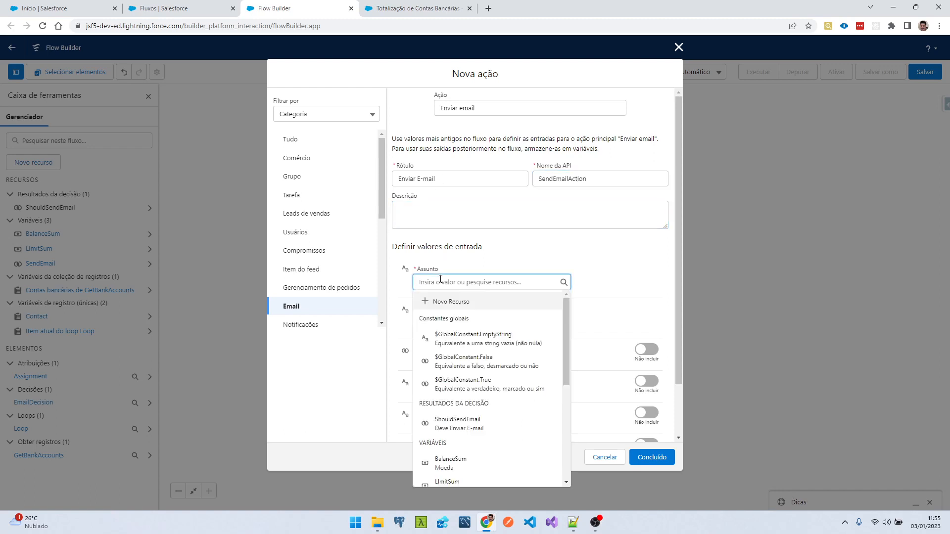
type("Totalizações de contas bancárias")
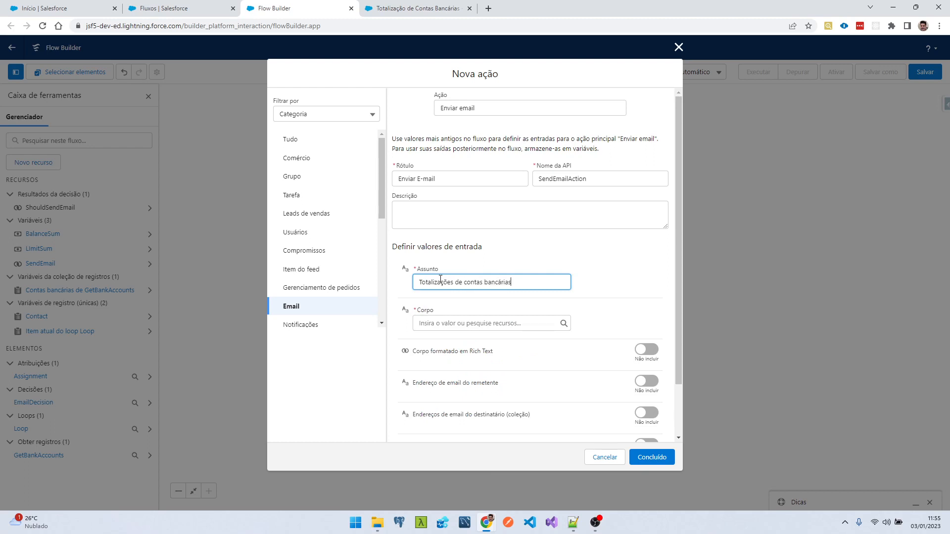
key("shift+Left")
key("shift+Left")
type("ão")
key("Tab")
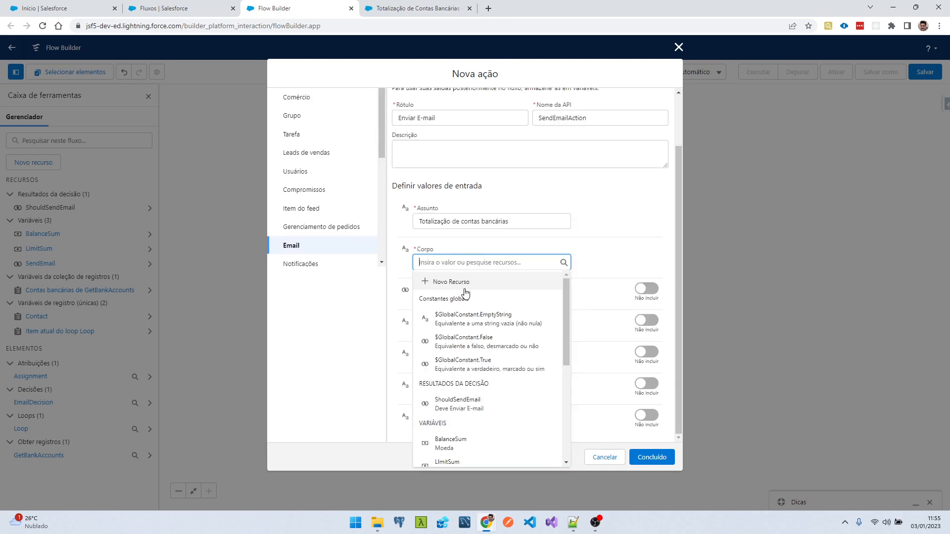
Create a new Modelo de texto resource for the email's body with the API name EmailText.
left_click(461, 283)
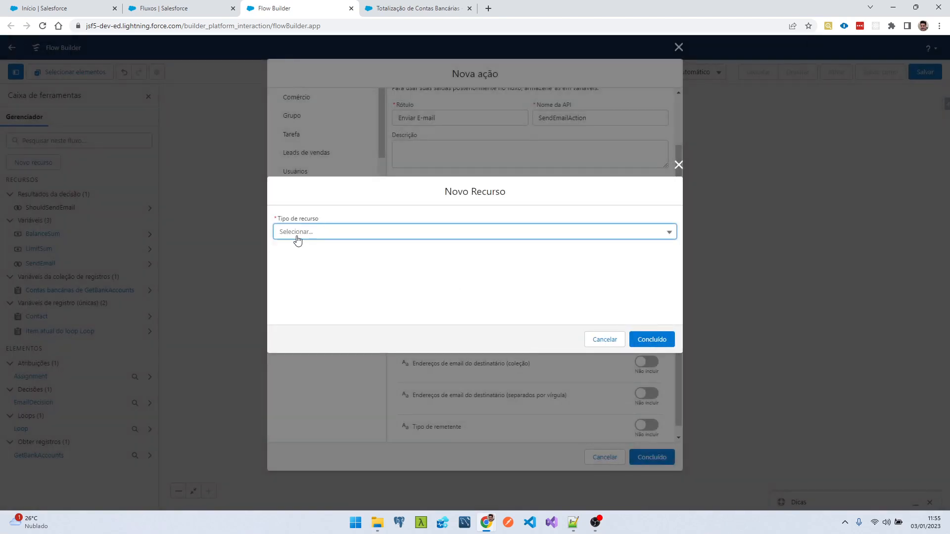
left_click(297, 239)
left_click(322, 326)
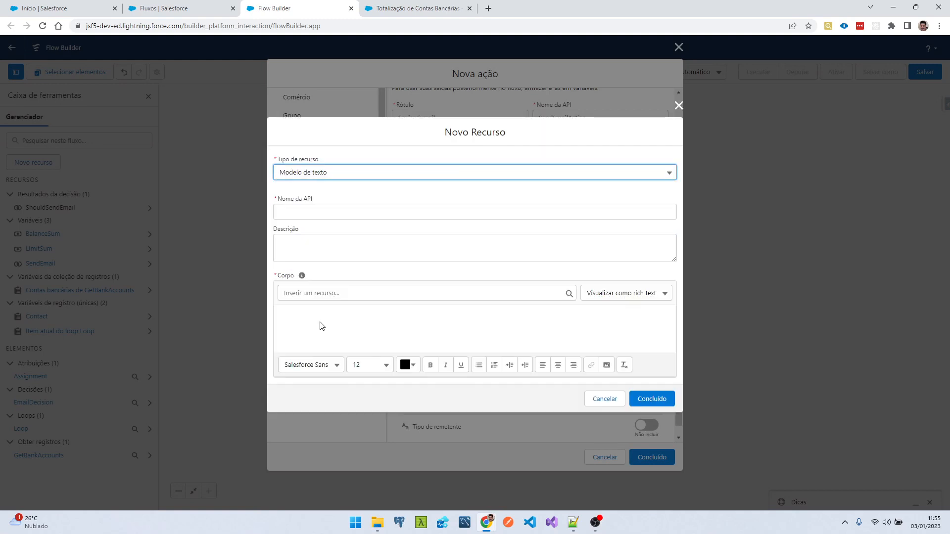
left_click(373, 205)
type("EmailText")
key("Tab")
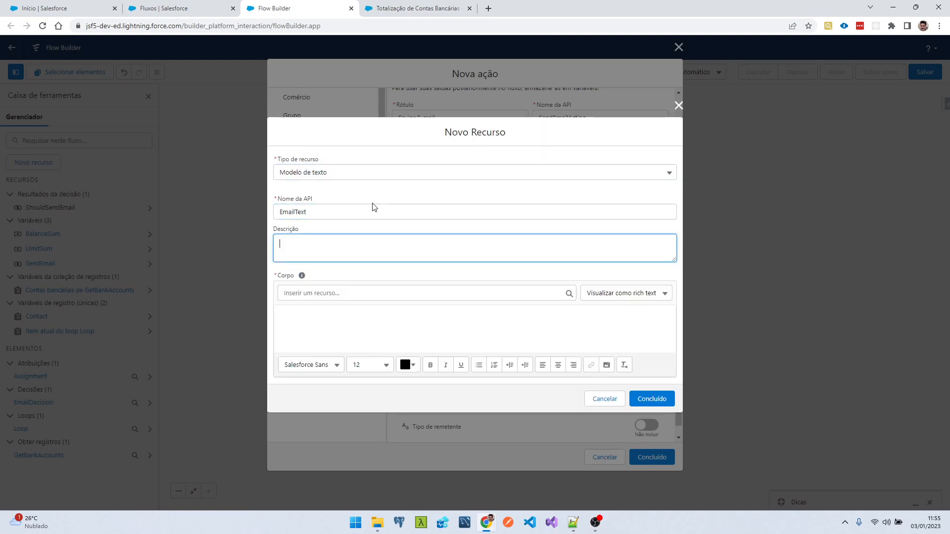
Start the template body with the greeting Olá, followed by the {!Contact.Name} resource.
left_click(373, 323)
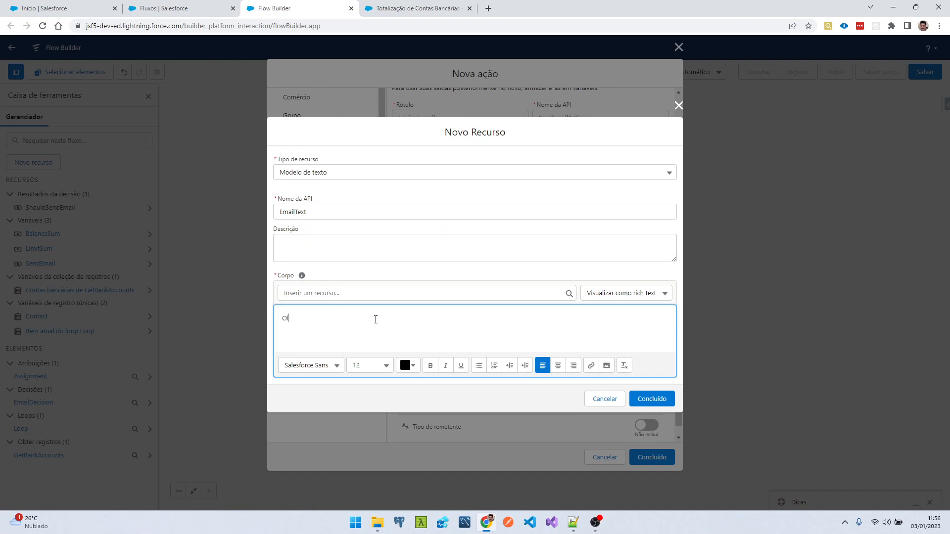
left_click(374, 292)
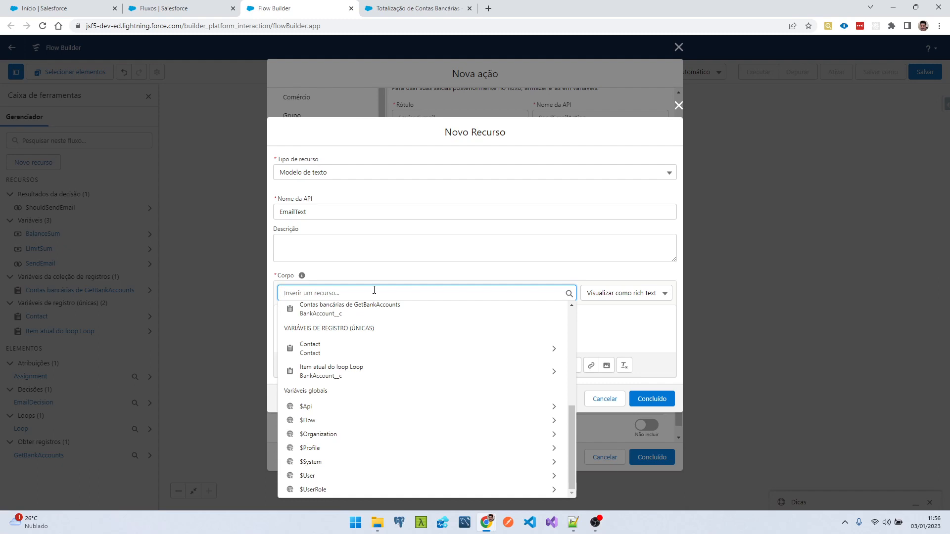
left_click(366, 350)
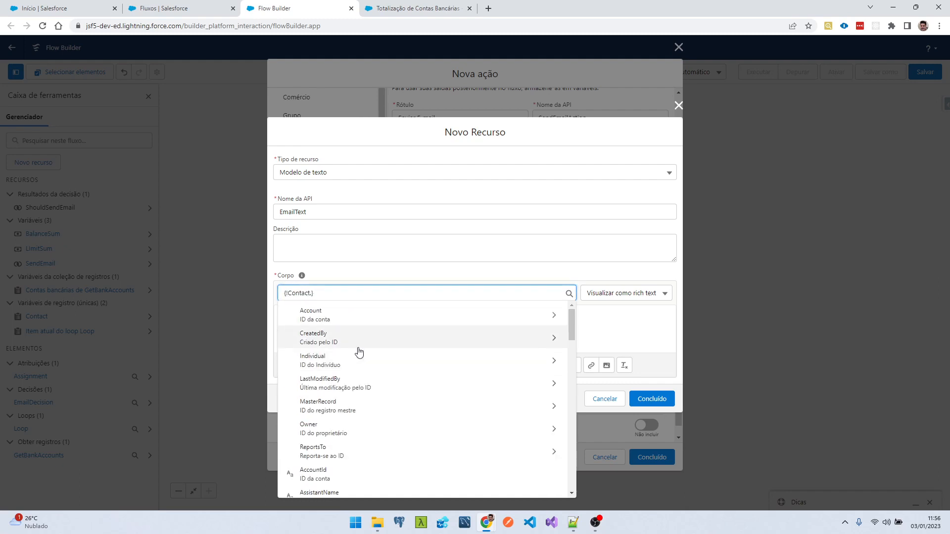
type("Name")
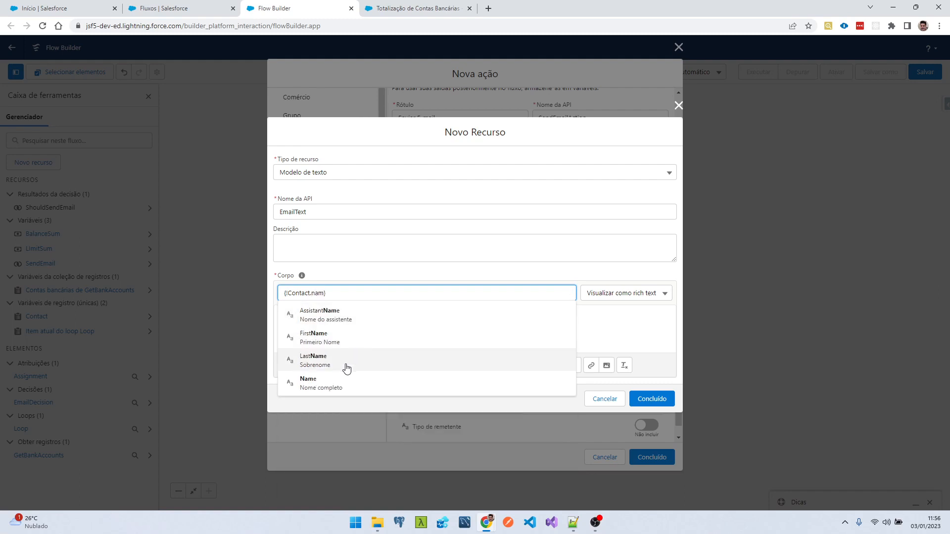
left_click(348, 363)
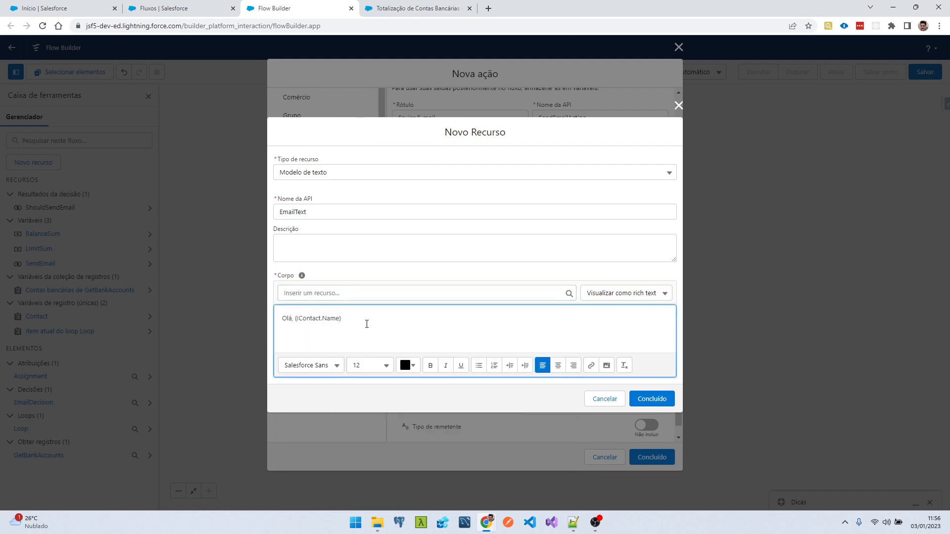
Below the greeting, write the lines "Sua totalização está disponível:", "Limite:", "Saldo:" and "Obrigado.".
key("Return")
key("Return")
type("Sua totalização está disponível:")
key("Return")
key("Return")
type("Limite")
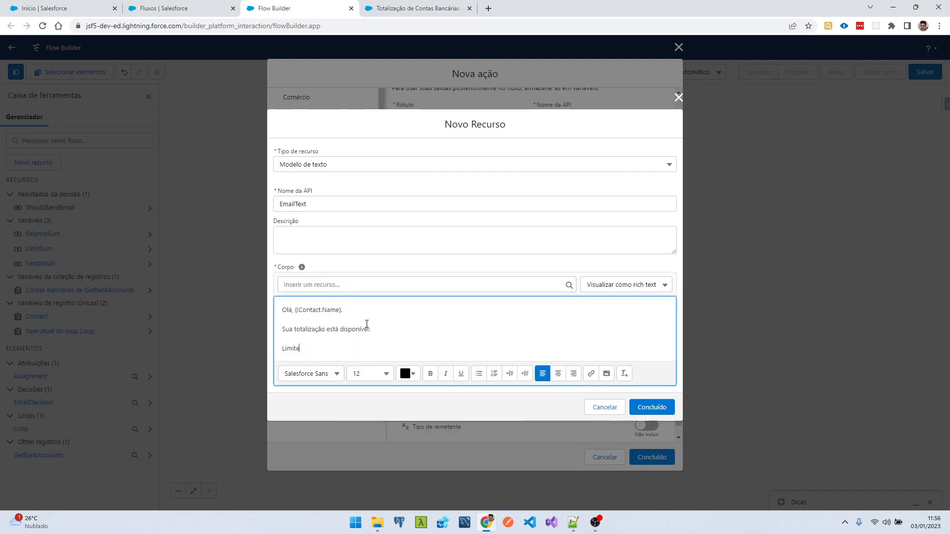
type(":")
key("Return")
type("S")
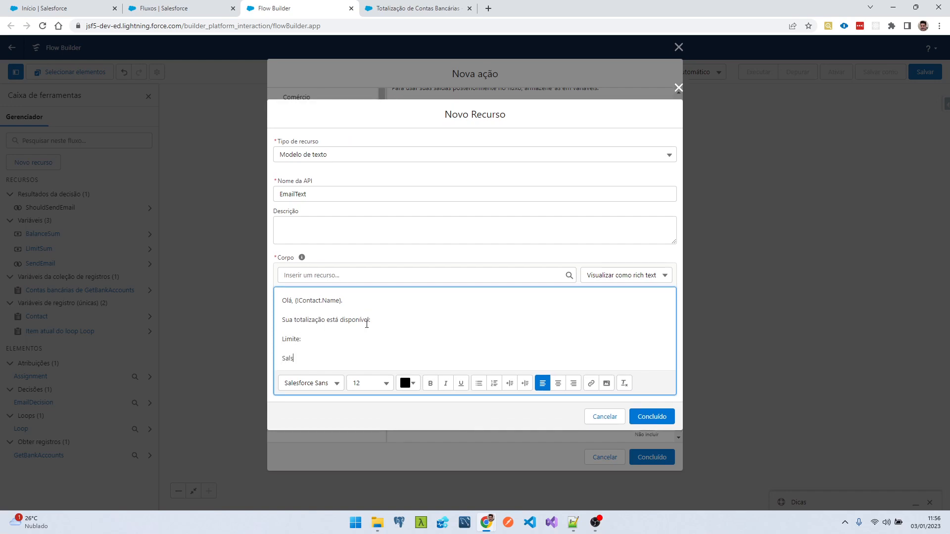
type("aldo:")
key("Return")
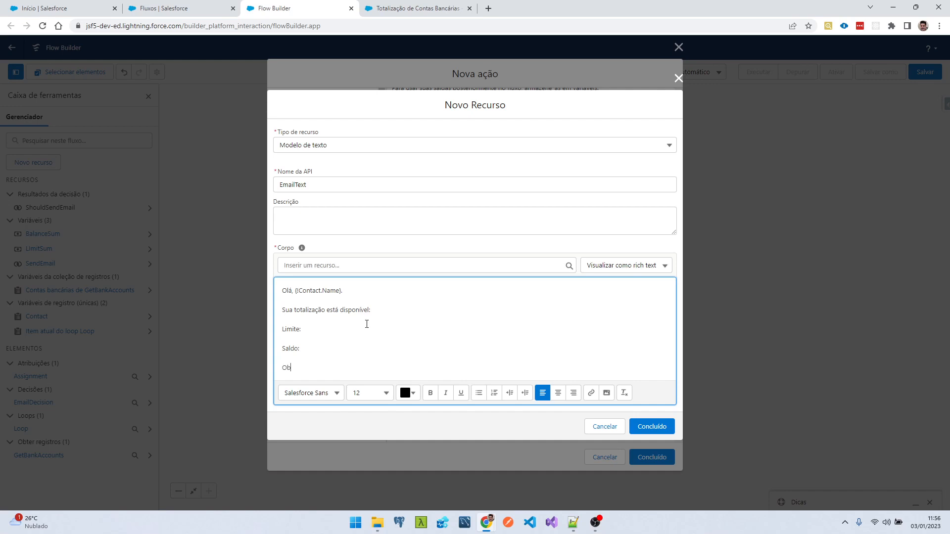
key("shift+Home")
Insert the {!BalanceSum} resource after Saldo: and the {!LImitSum} resource after Limite: in the template body.
left_click(328, 350)
left_click(361, 265)
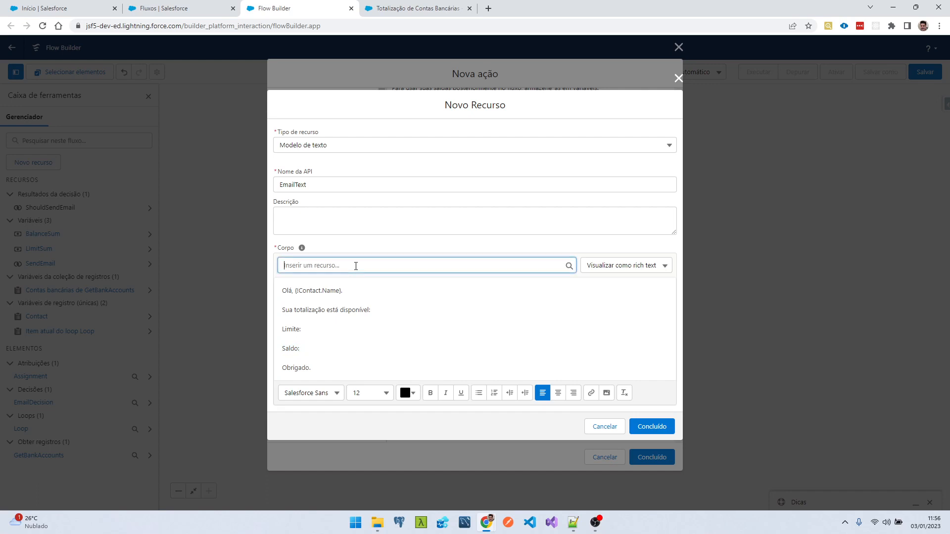
left_click(349, 430)
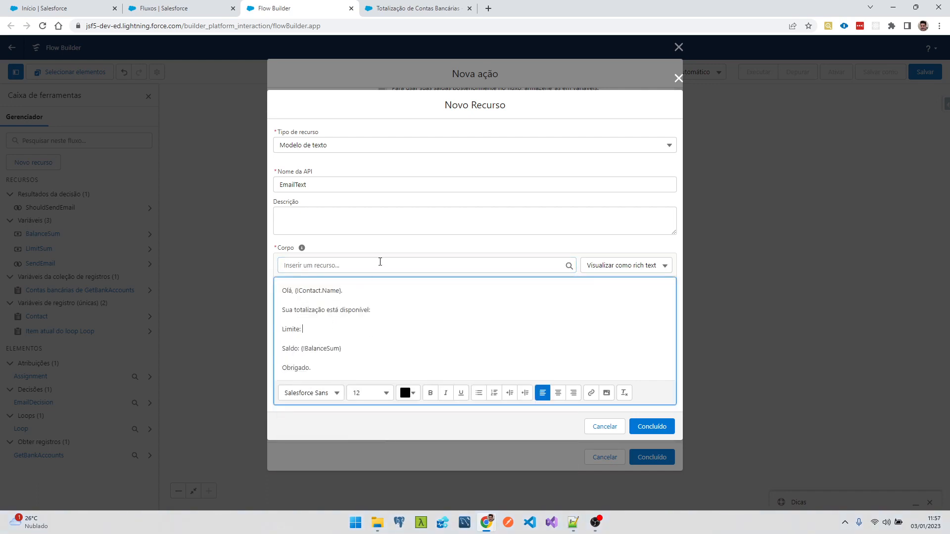
left_click(380, 263)
left_click(340, 440)
Make the Limite: and Saldo: labels bold and finish the EmailText template.
left_click_drag(299, 330, 287, 330)
left_click(430, 393)
left_click(304, 349)
left_click_drag(299, 348, 274, 350)
left_click(430, 392)
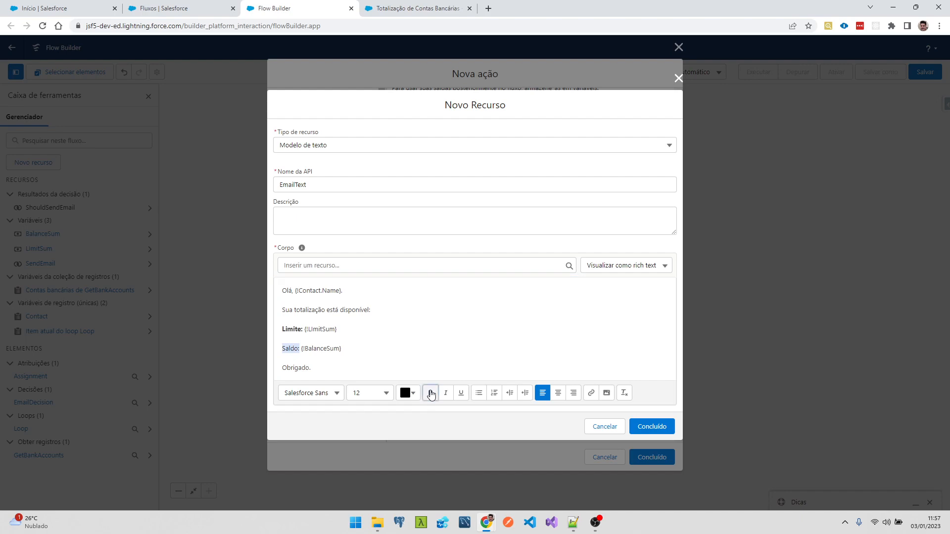
left_click(357, 332)
left_click(652, 432)
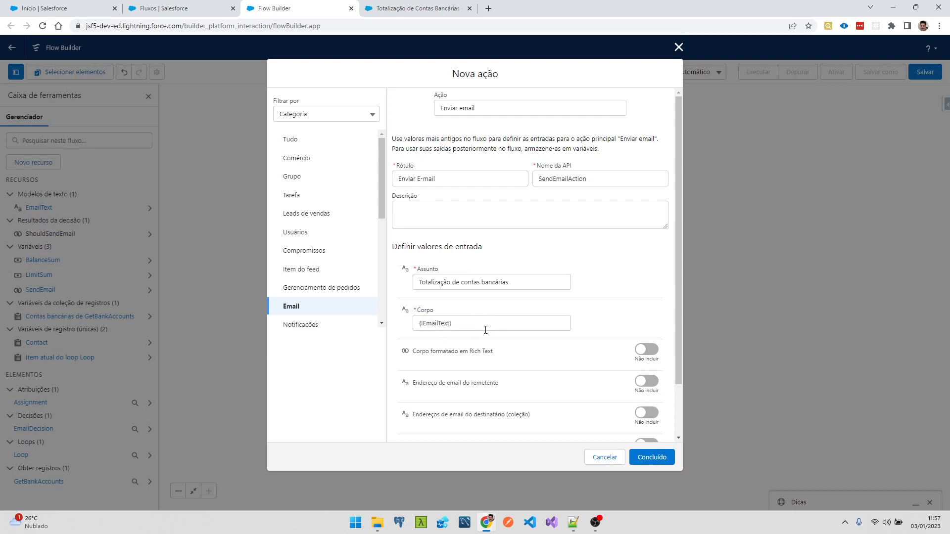
Include the comma-separated recipient addresses input, fill in the recipient's e-mail address, and finish the action.
scroll(487, 331, "down", 2)
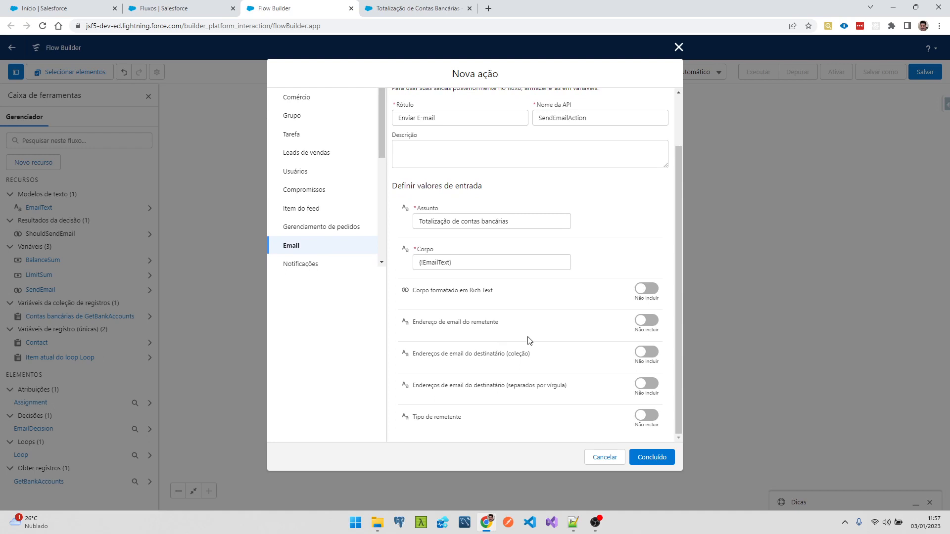
left_click(639, 388)
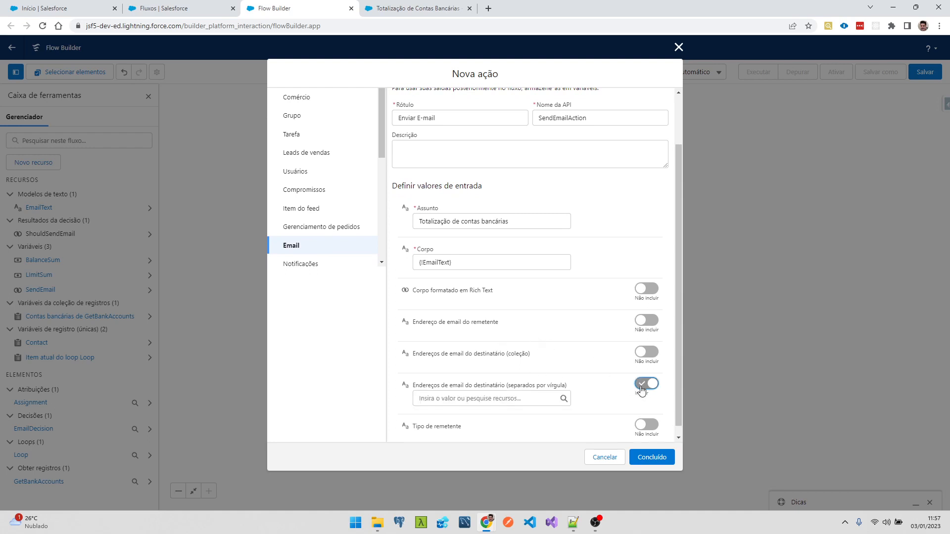
left_click(424, 396)
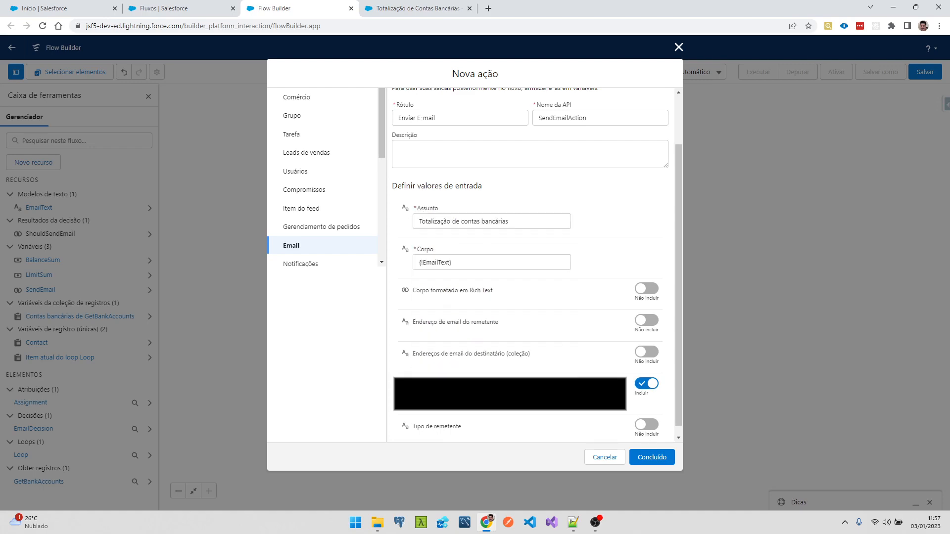
left_click(658, 452)
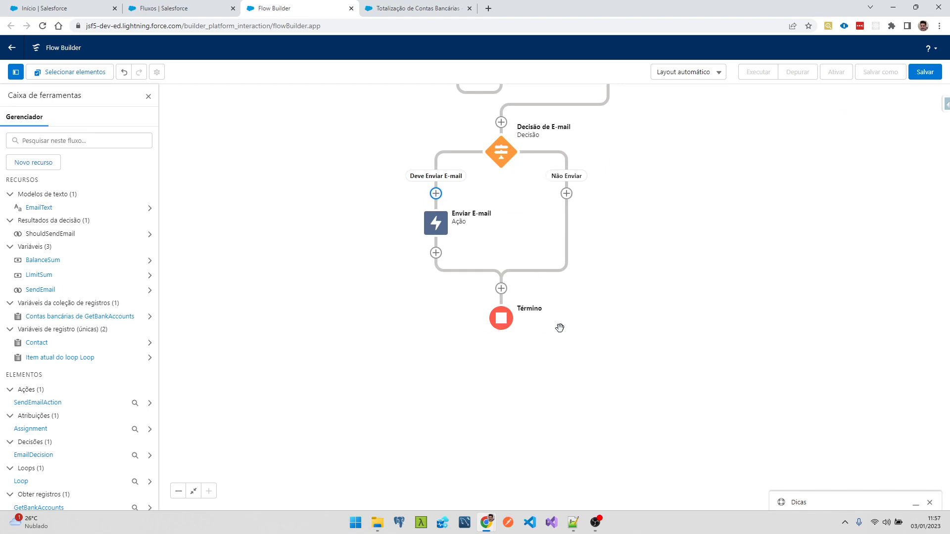
Save the flow as Subfluxo de Totalização de Contas Bancárias with the API name BankAccountTotalsSubflow and activate it.
left_click(925, 73)
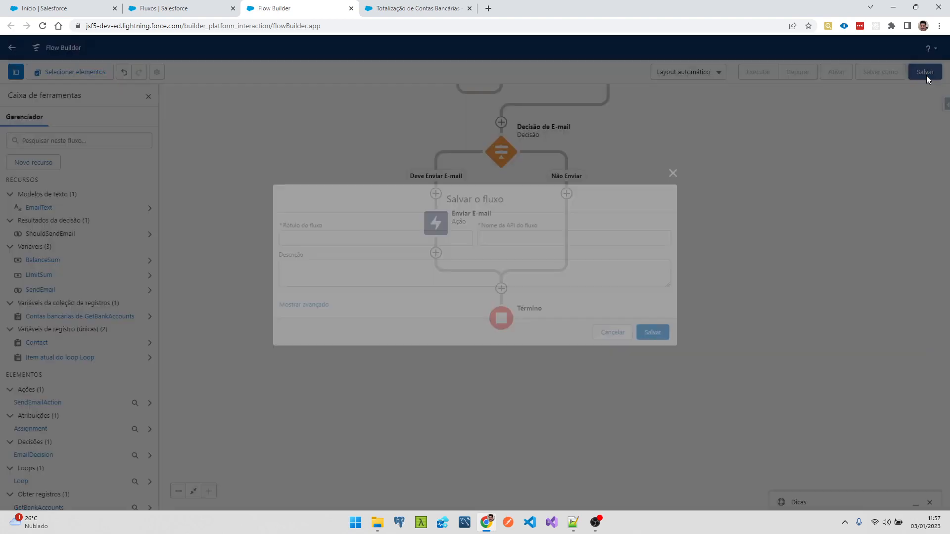
left_click(387, 241)
type("Subfluxo de Totaliza")
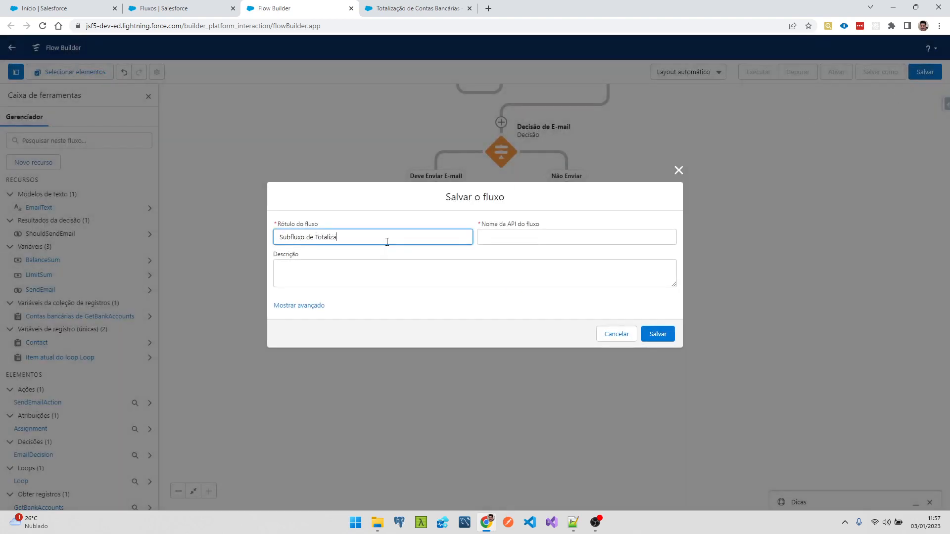
type("Co")
type("ntas Bancárias")
key("Tab")
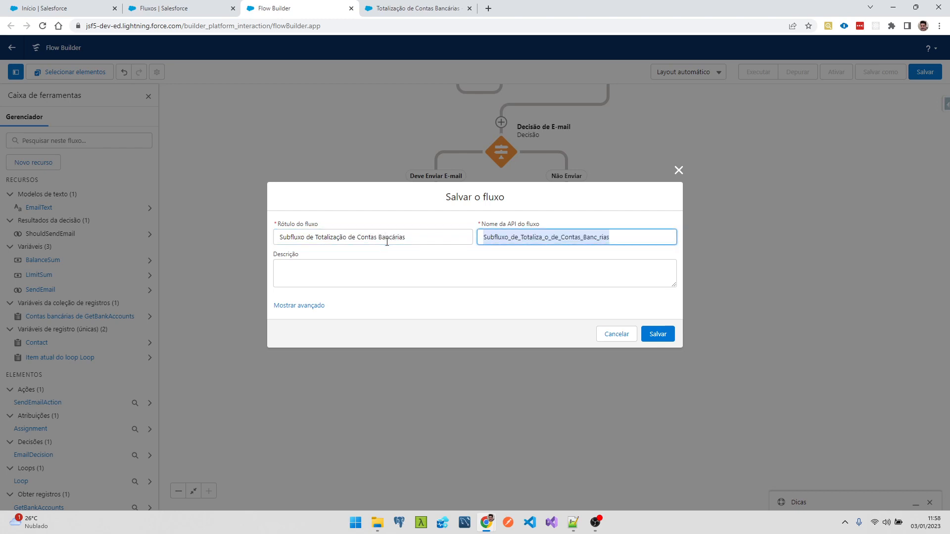
type("SubfluxoTotalizacaoContas")
left_click(658, 333)
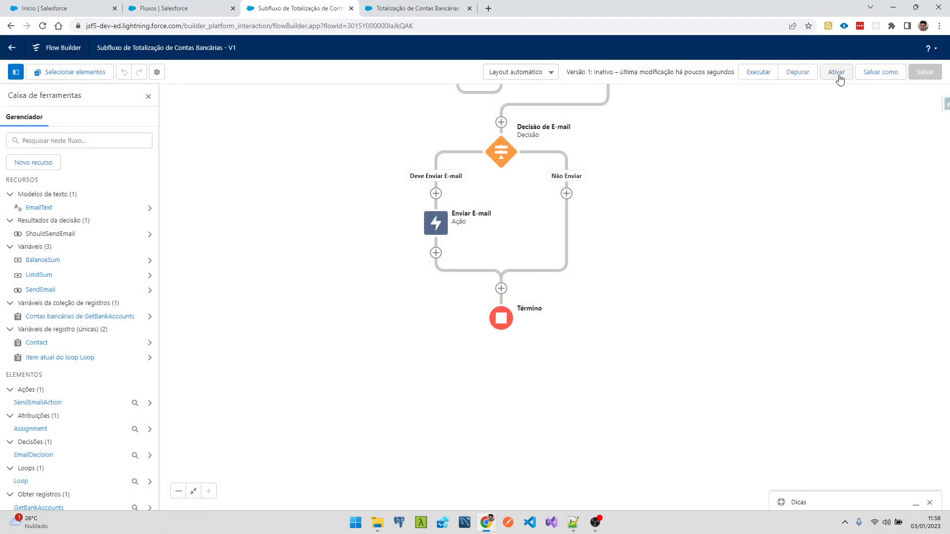
left_click(837, 74)
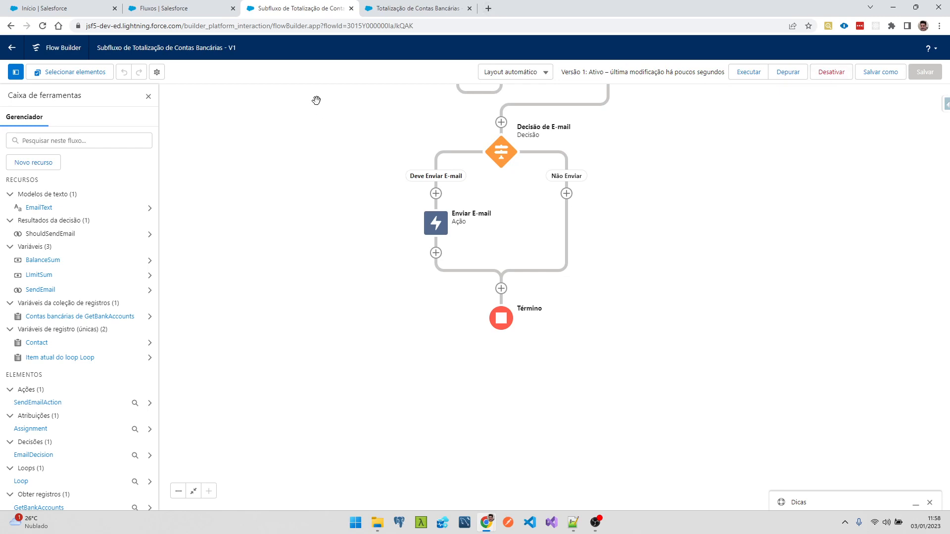
Return to the reloaded screen flow and add a subflow element after the Totalização screen, referencing Subfluxo de Totalização de Contas Bancárias.
middle_click(286, 11)
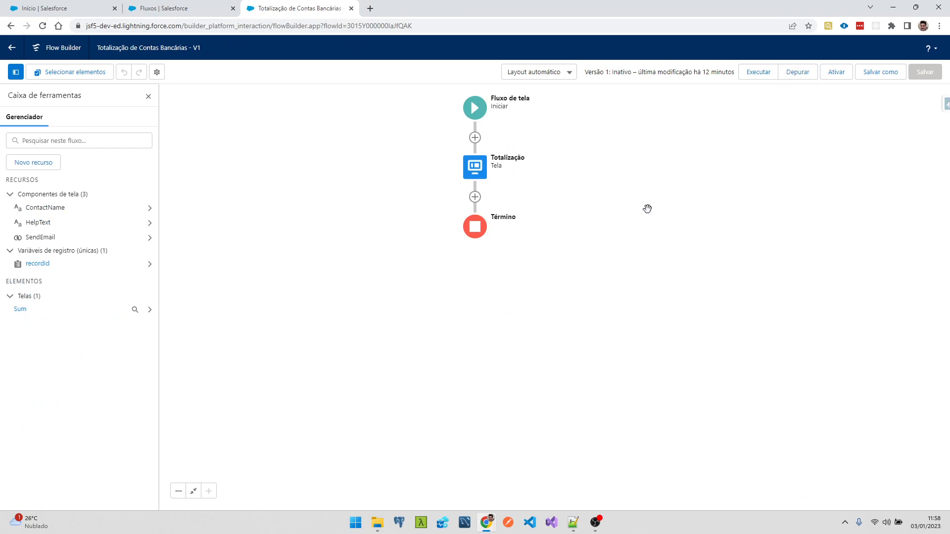
key("F5")
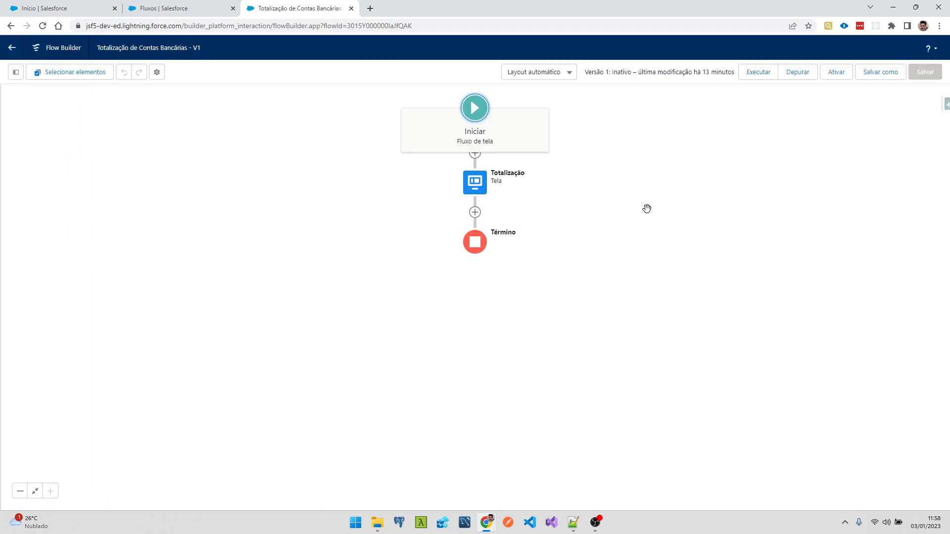
left_click(475, 223)
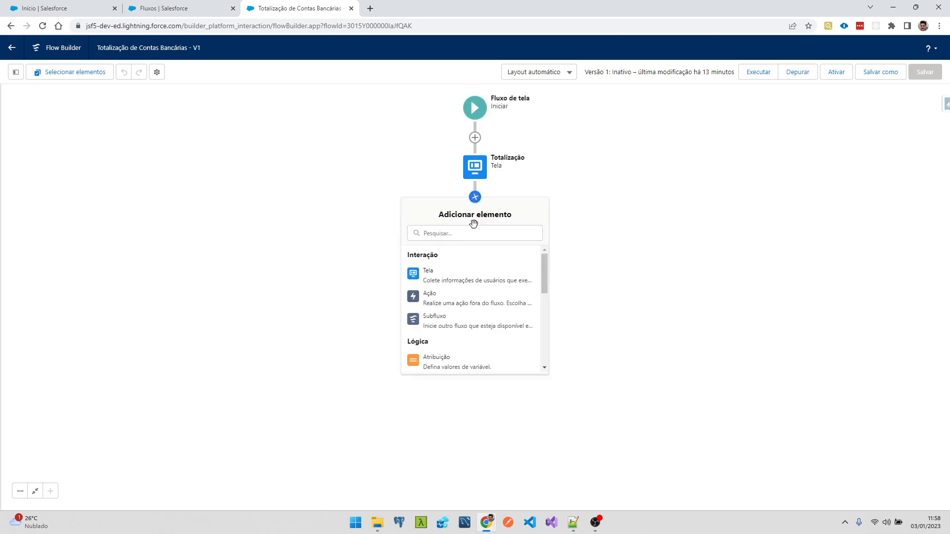
left_click(450, 323)
left_click(426, 204)
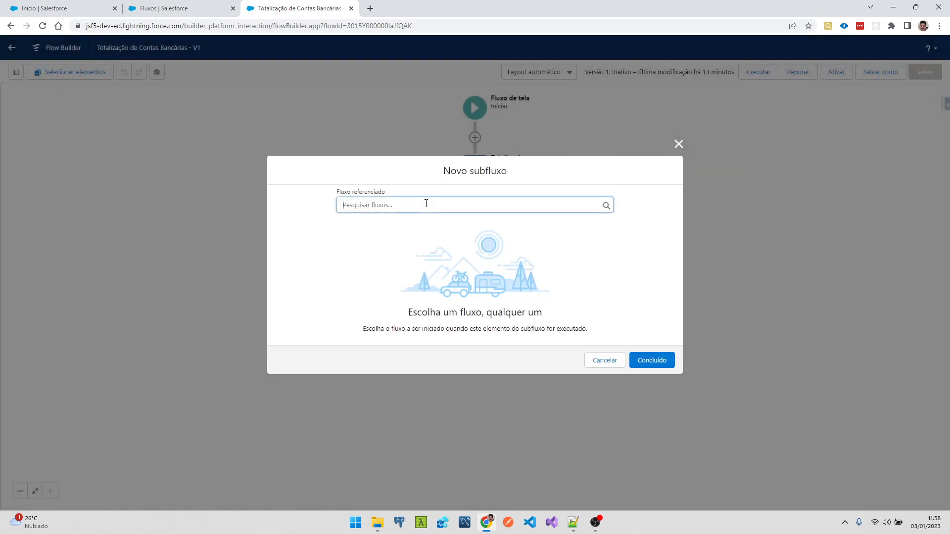
scroll(440, 243, "down", 5)
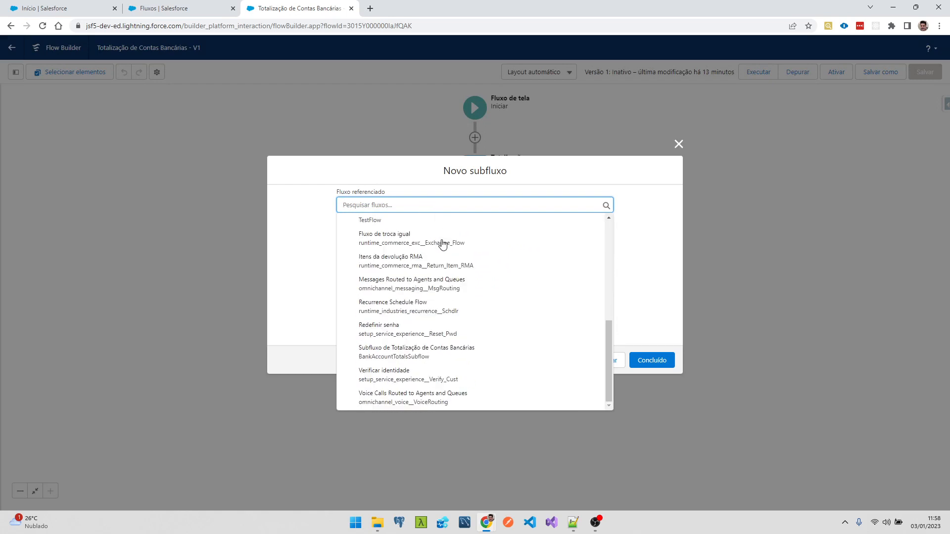
left_click(438, 361)
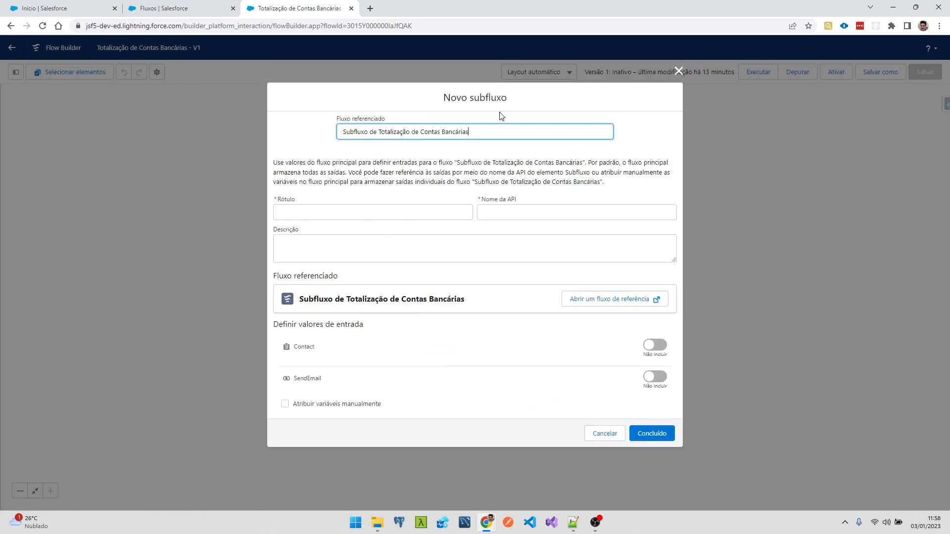
Label the subflow element Subfluxo de Totalização de Contas Bancárias and set its API name to BankAccountTotalsSubflow.
left_click_drag(496, 131, 281, 108)
key("ctrl+c")
left_click(352, 212)
key("ctrl+v")
left_click(511, 212)
double_click(634, 208)
left_click(440, 132)
left_click_drag(636, 213, 384, 202)
type("BankAccountTotalsSubflow")
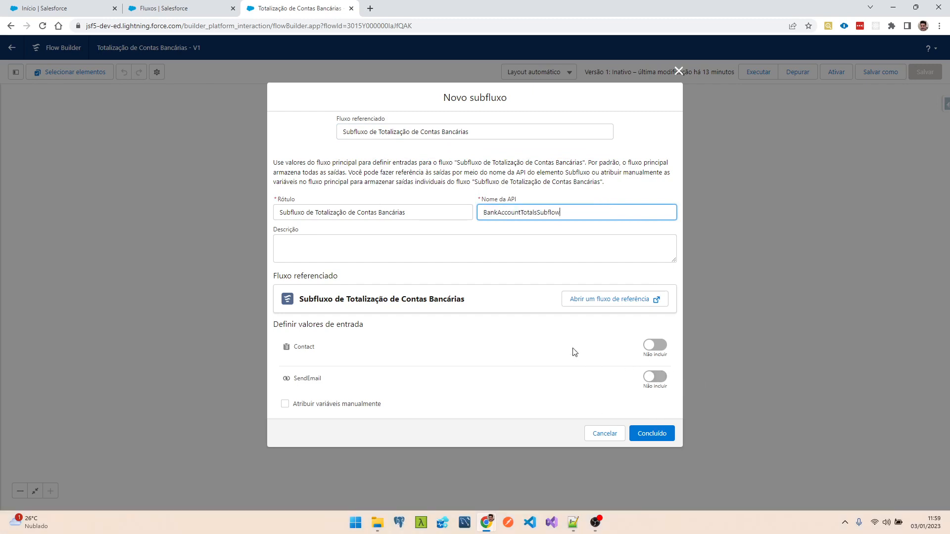
Include both subflow inputs, setting Contact to {!recordId} and SendEmail to {!SendEmail}, and finish the subflow element.
left_click(654, 347)
left_click(399, 353)
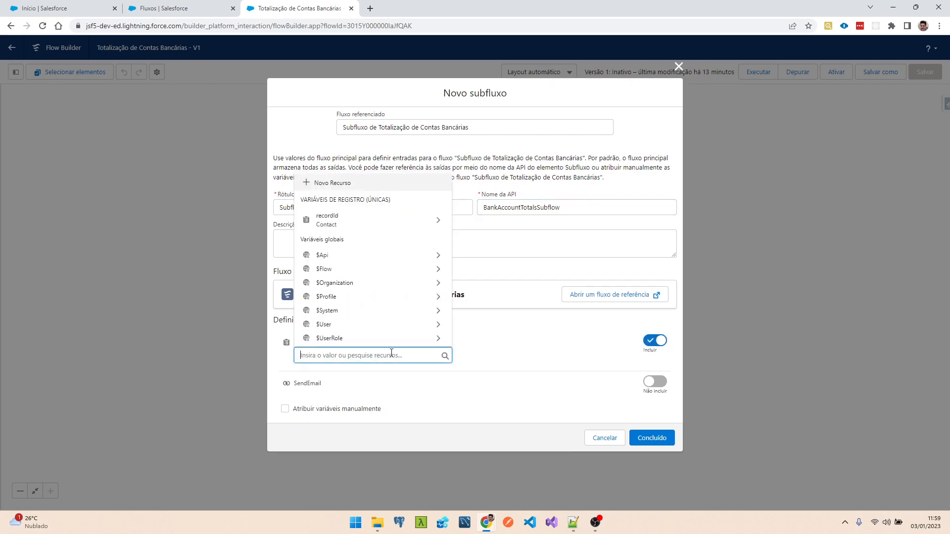
left_click(352, 223)
left_click(440, 393)
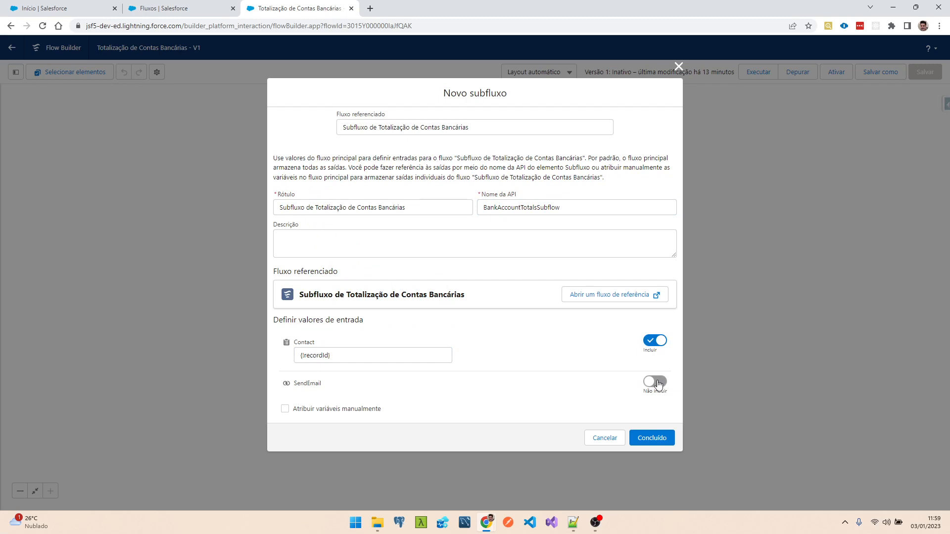
left_click(656, 383)
left_click(432, 391)
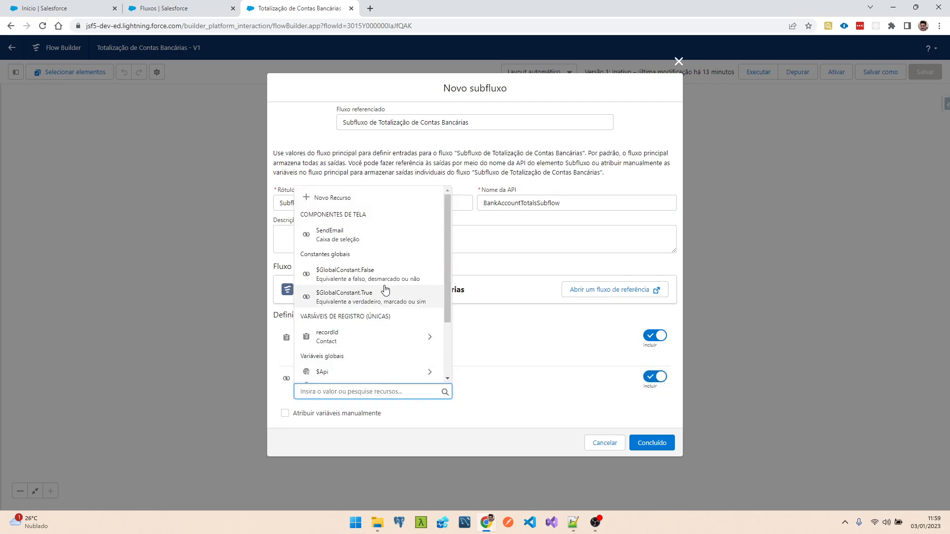
left_click(369, 236)
left_click(520, 386)
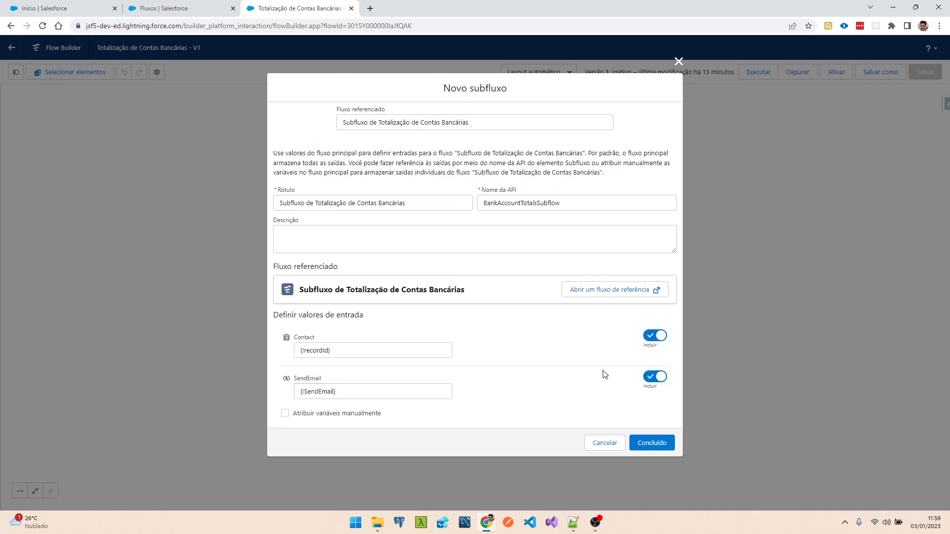
left_click(652, 443)
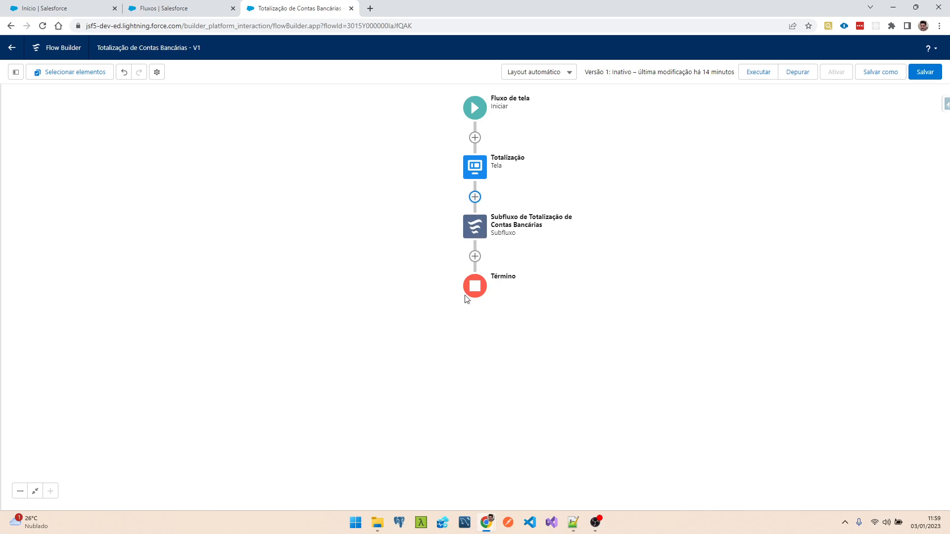
Add a screen labelled Resultado after the subflow, fill in its API name, and hide the Previous and Pause buttons in its footer.
left_click(474, 257)
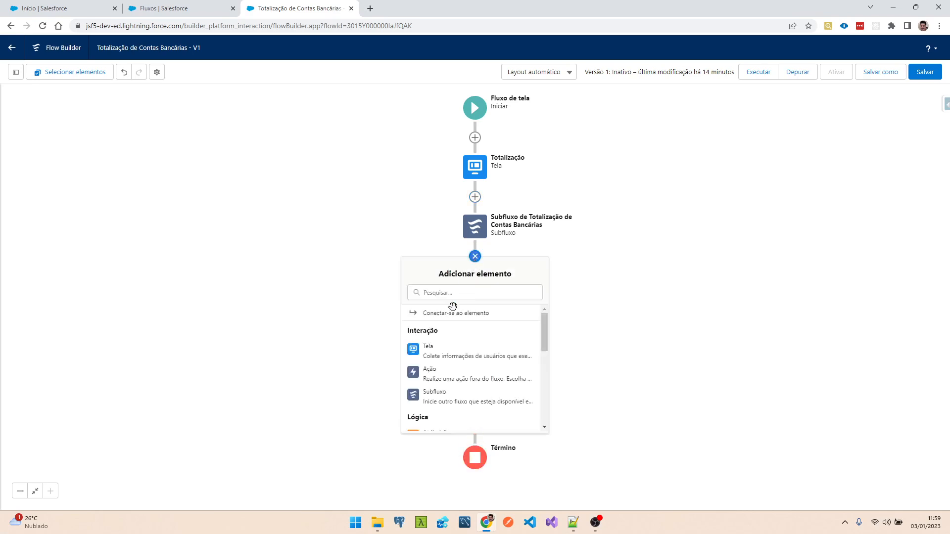
left_click(444, 346)
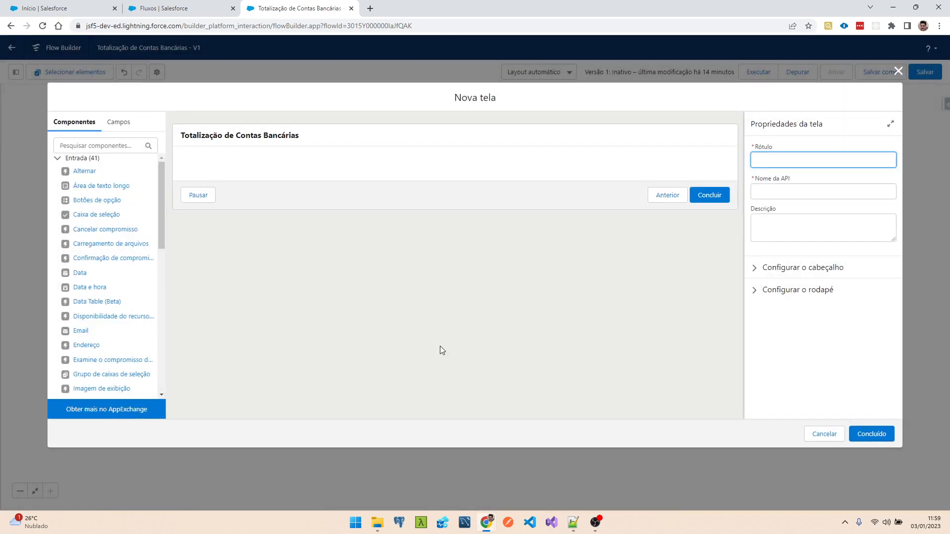
key("Tab")
type("R")
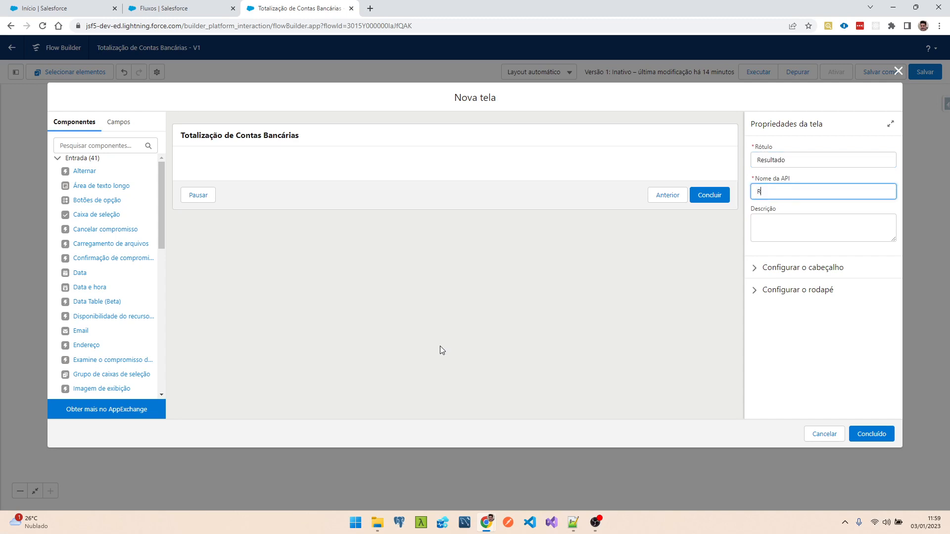
left_click(785, 292)
scroll(779, 301, "down", 2)
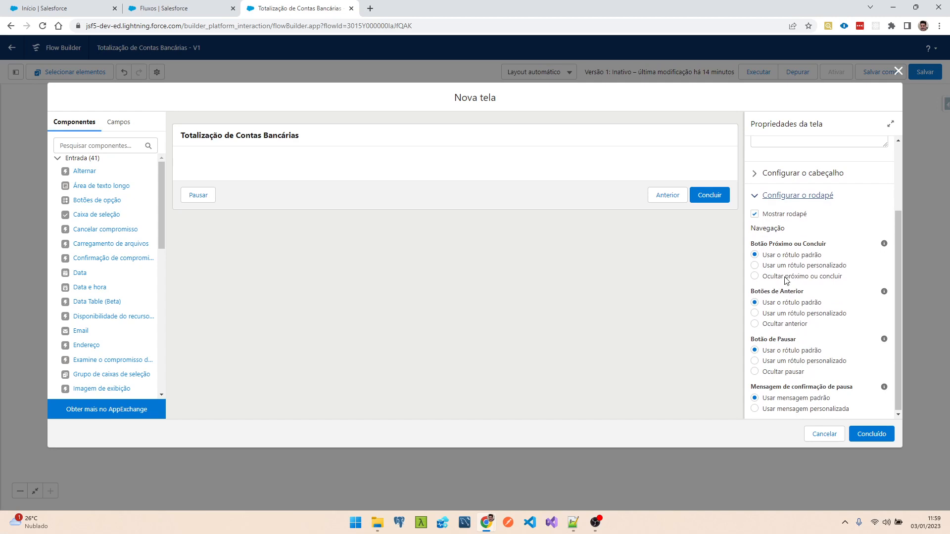
left_click(783, 323)
left_click(794, 373)
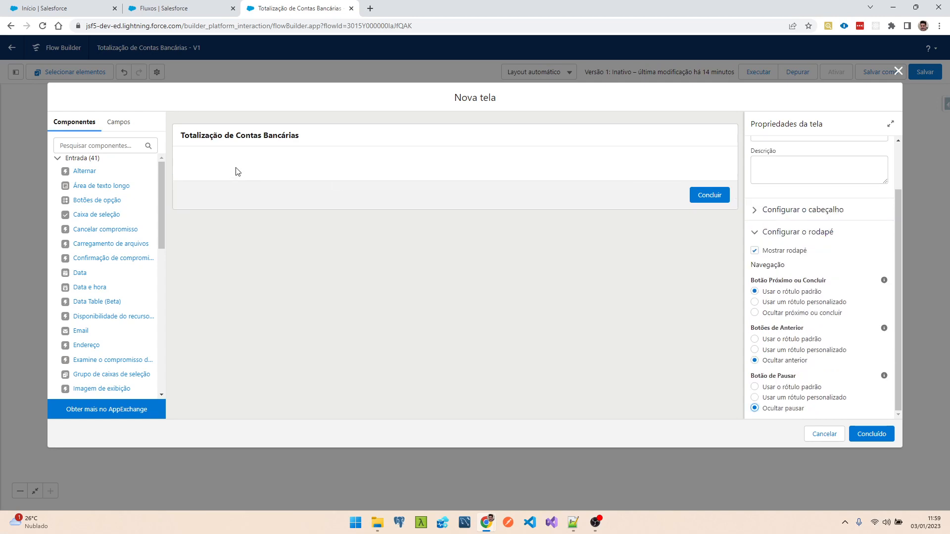
Add a display text component to the Resultado screen with the API name ResultText.
scroll(108, 332, "down", 8)
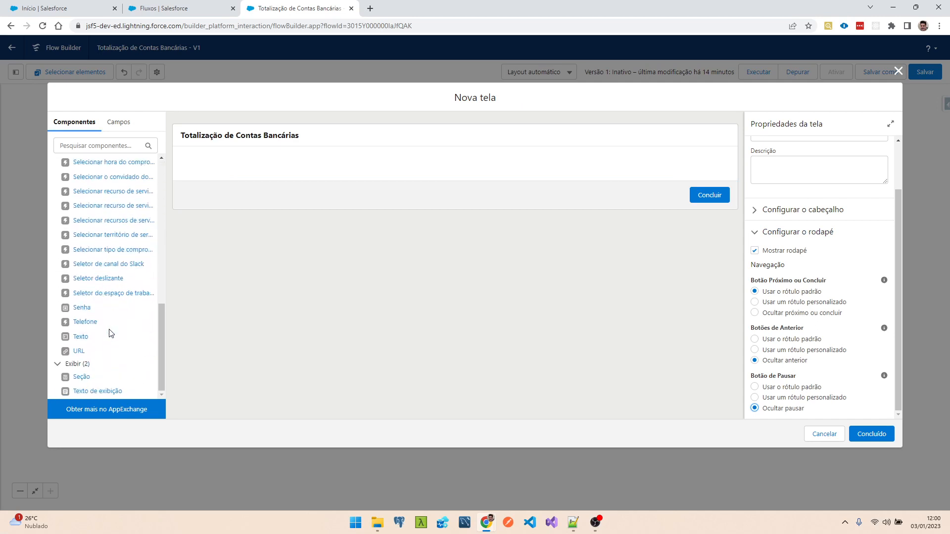
left_click_drag(93, 392, 250, 174)
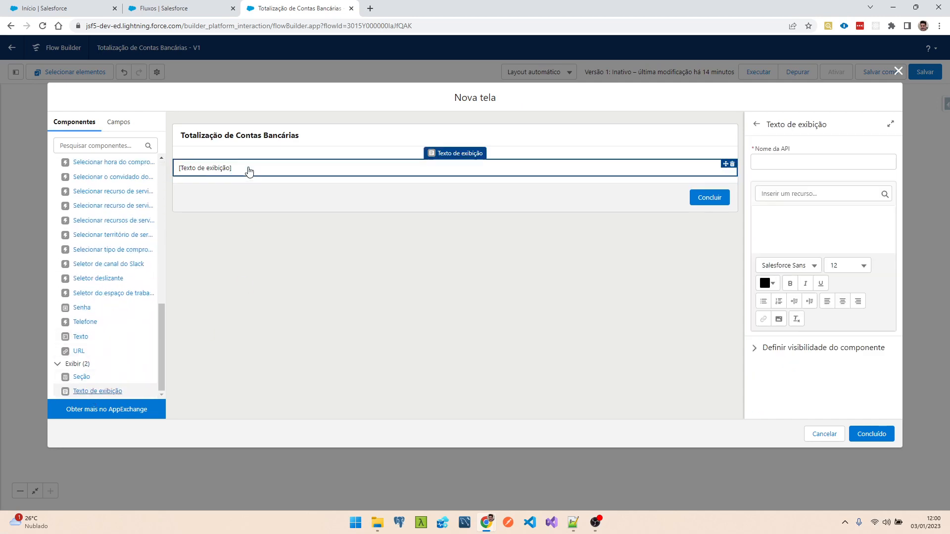
left_click(798, 165)
type("ResultText")
Write "As totalizações para o usuário {!recordId.Name}" in the ResultText body, inserting the contact's full-name field as a resource.
left_click(790, 213)
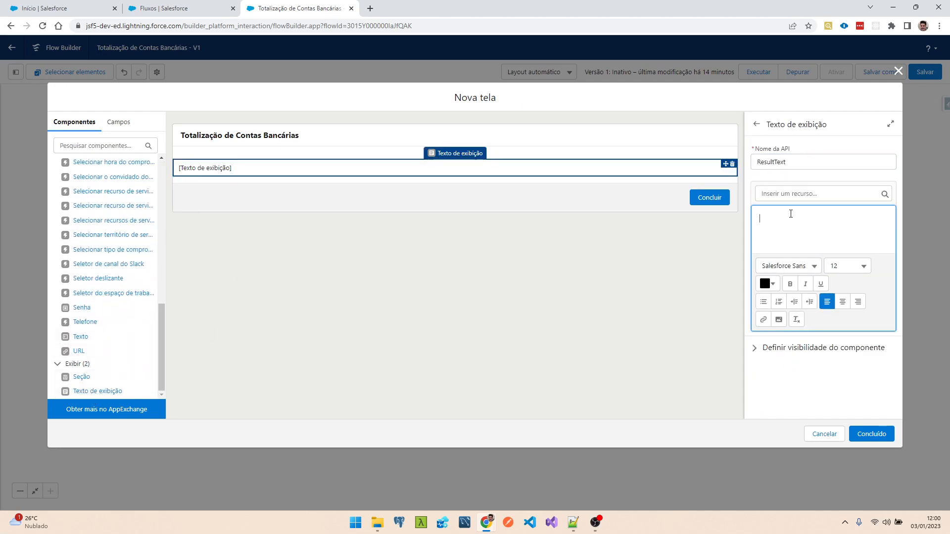
type("O usuário")
left_click(813, 193)
scroll(807, 340, "down", 3)
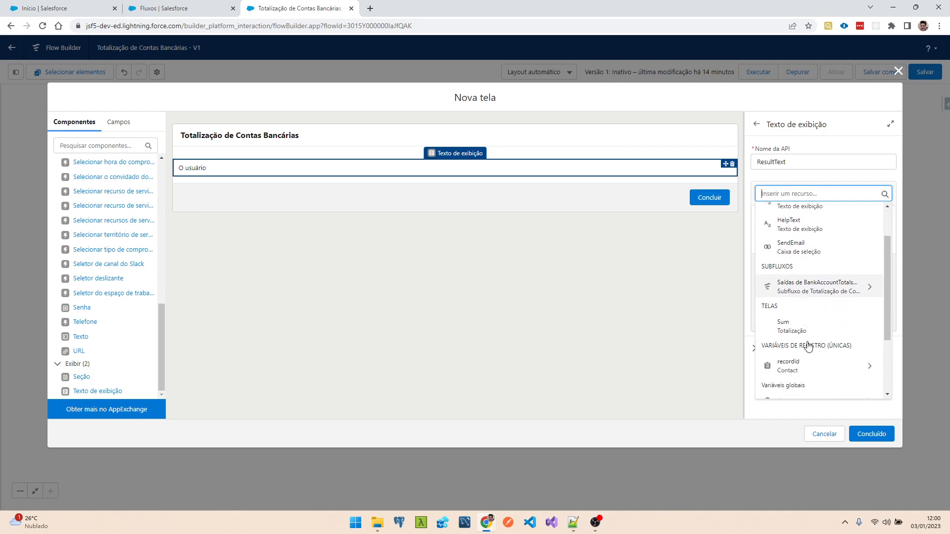
left_click(804, 272)
type("name")
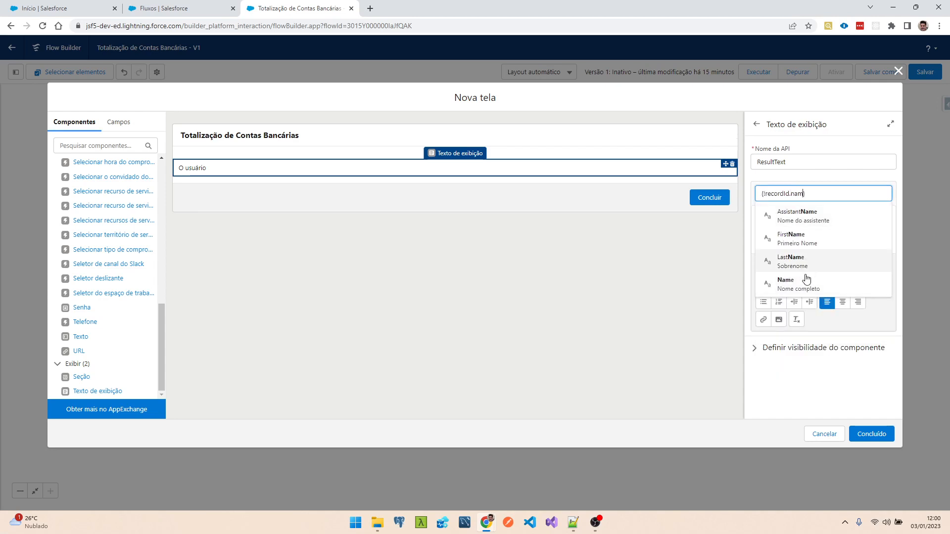
left_click(809, 281)
type("As totalizaç")
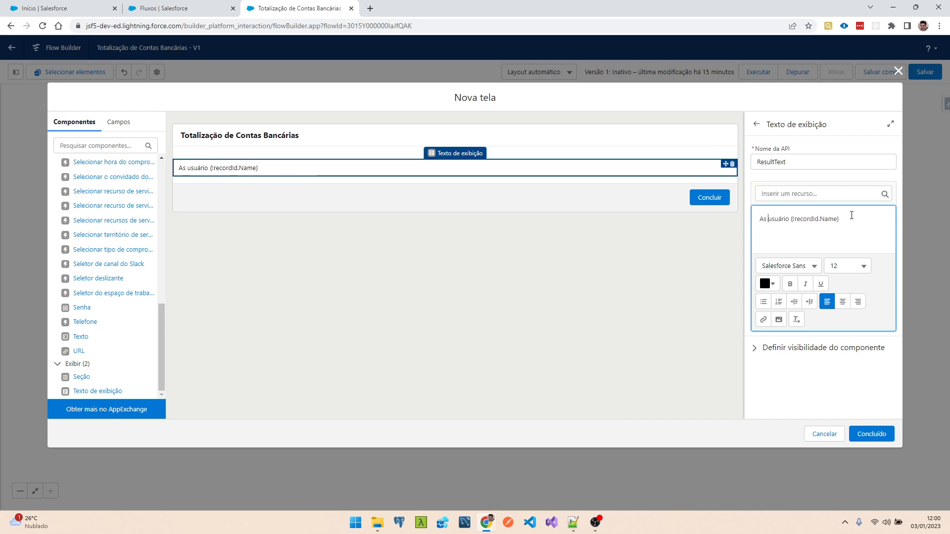
type("ões para o")
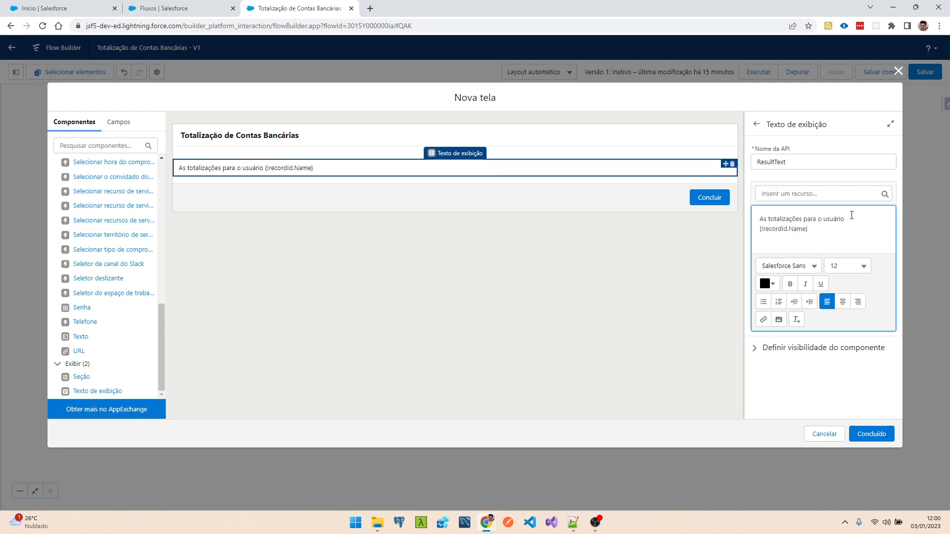
Complete the ResultText sentence with "são as seguintes:" and add separate Limite: and Saldo: lines below it.
type("são as seguintes:")
key("Return")
type("Limite:")
key("Return")
type("Saldo:")
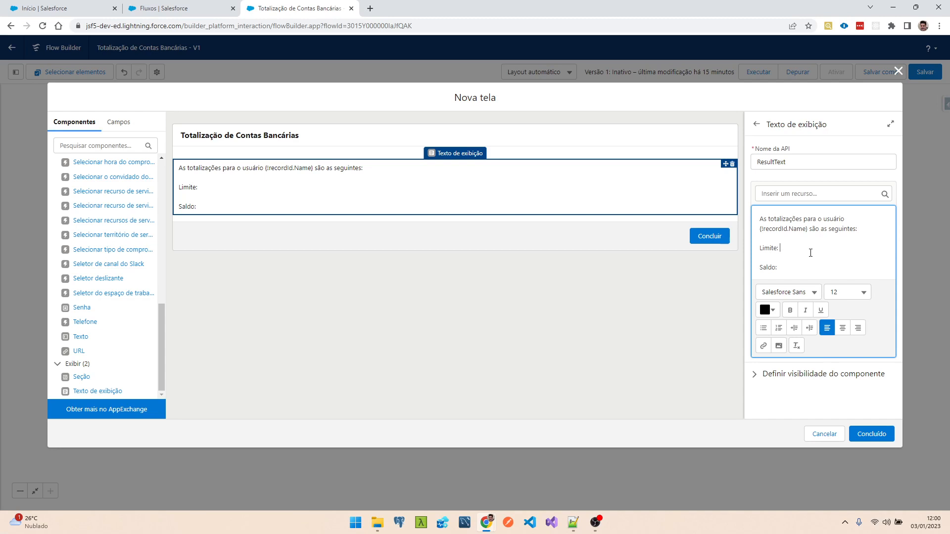
Insert {!BankAccountTotalsSubflow.LImitSum} after Limite: and {!BankAccountTotalsSubflow.BalanceSum} after Saldo: in the display text.
left_click(816, 194)
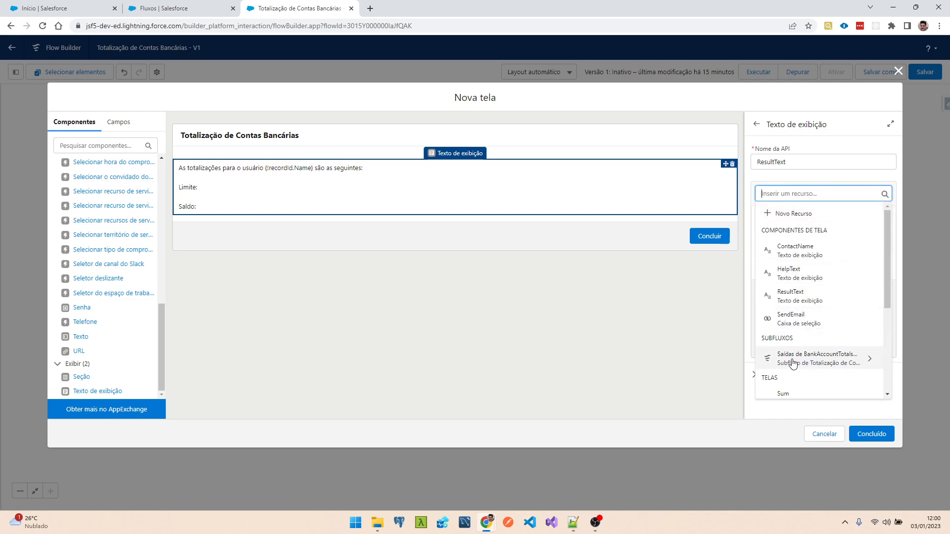
left_click(810, 361)
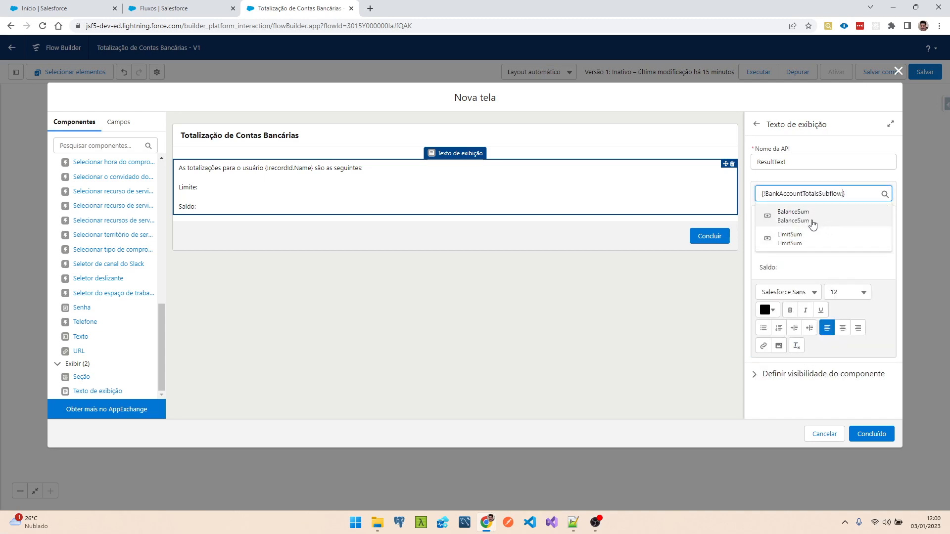
left_click(808, 243)
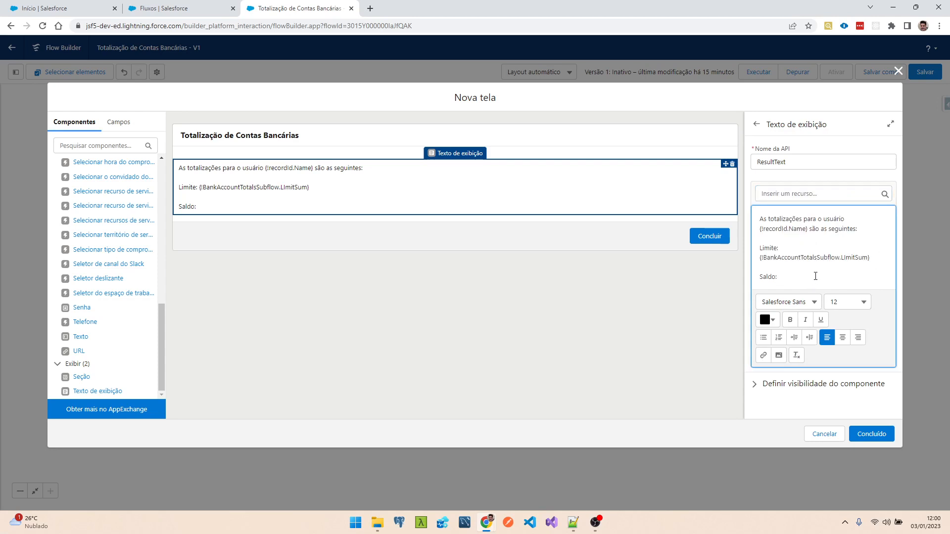
left_click(819, 193)
left_click(811, 362)
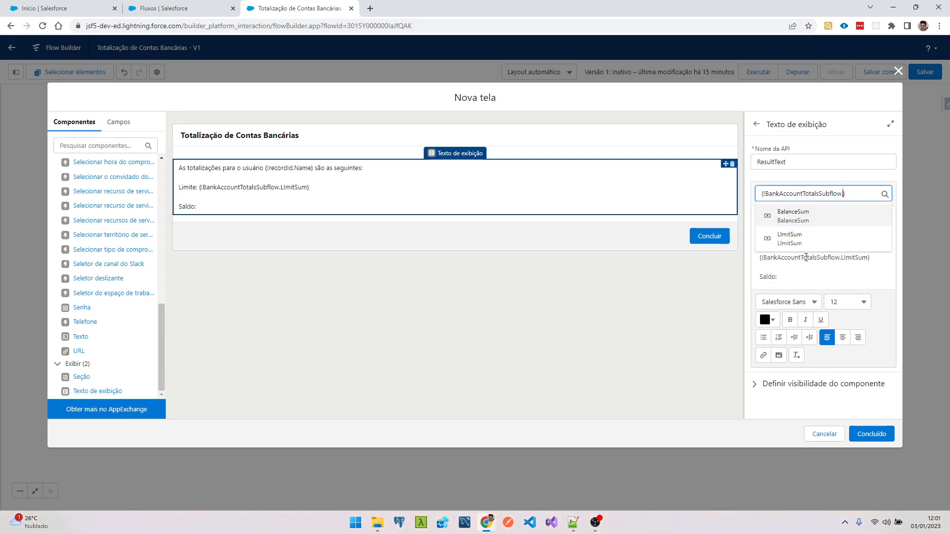
left_click(816, 218)
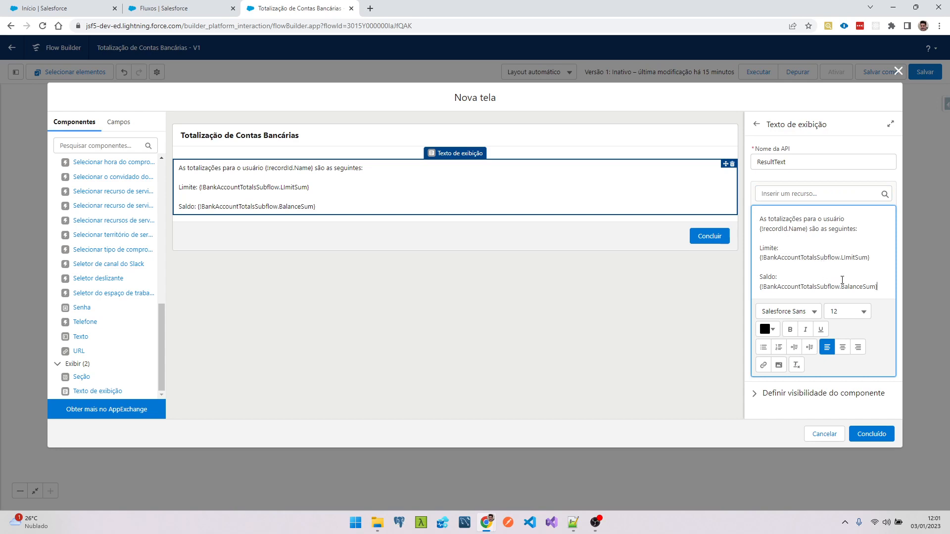
Make the Limite: and Saldo: labels bold in the display text and finish the Resultado screen.
left_click_drag(777, 273, 760, 248)
left_click(790, 329)
left_click(790, 329)
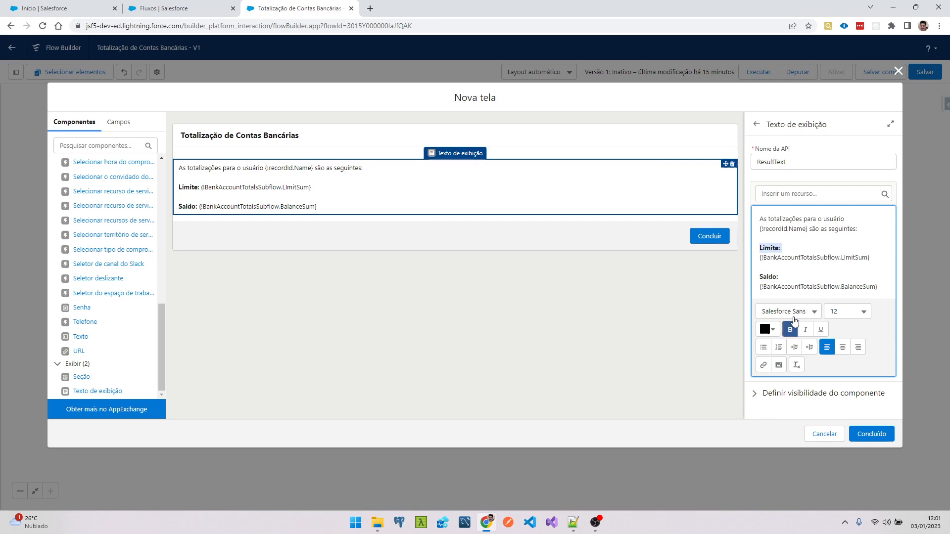
left_click(871, 434)
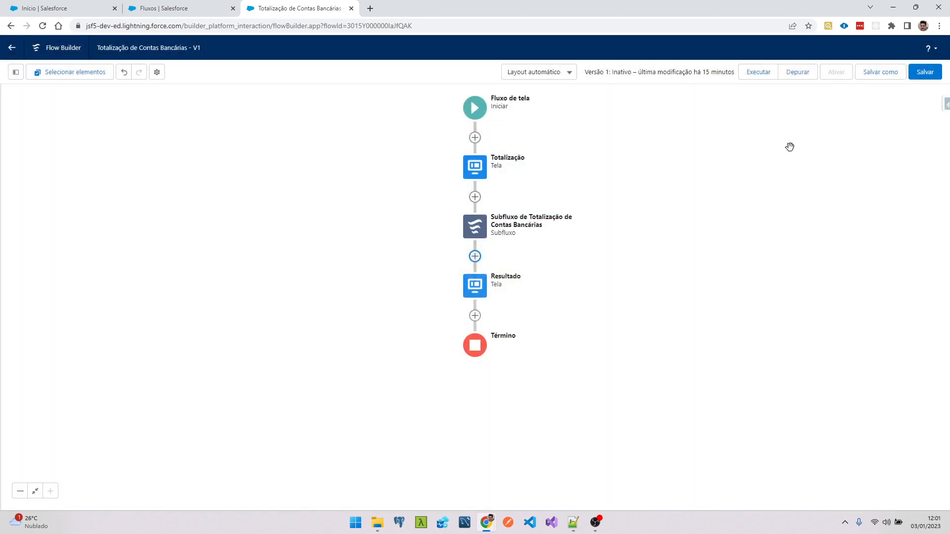
Save the flow and debug it with the existing contact as recordId, advancing without selecting Enviar e-mail.
left_click(937, 72)
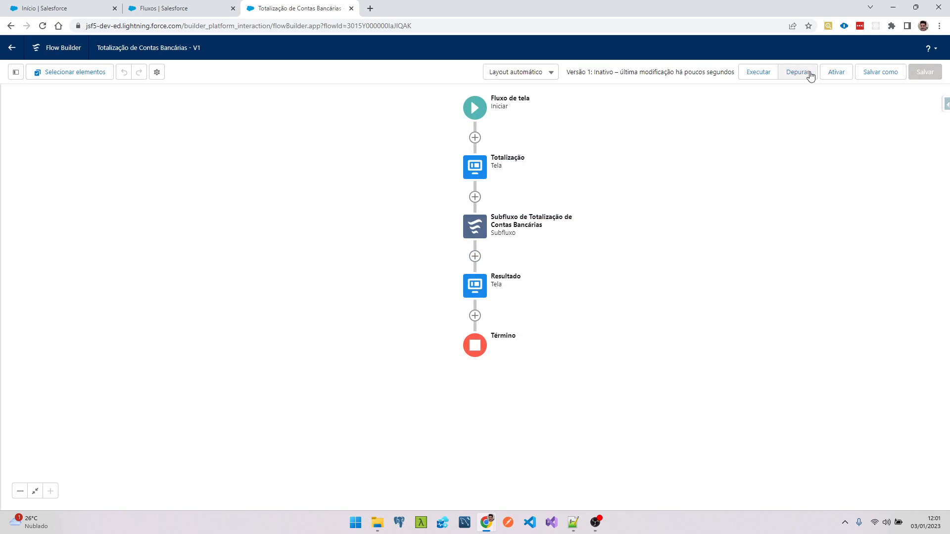
left_click(798, 72)
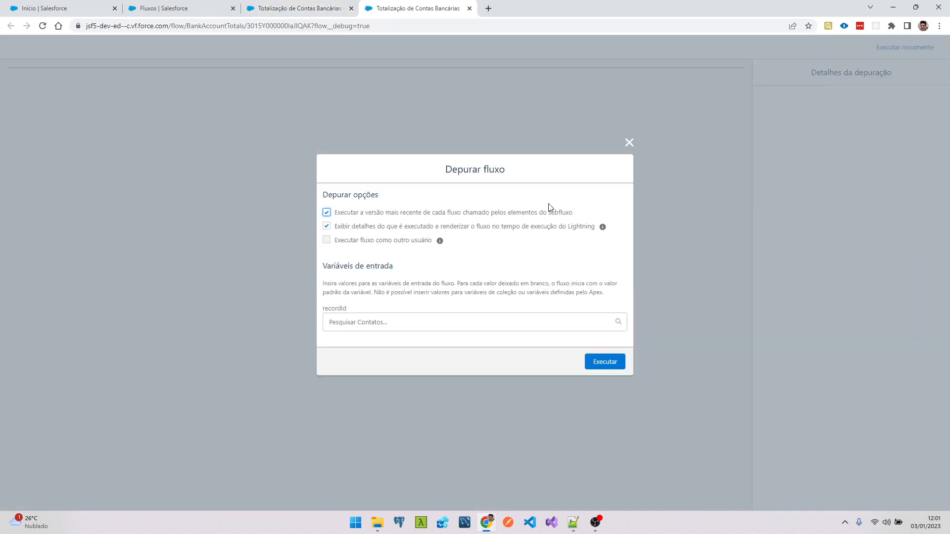
left_click(375, 323)
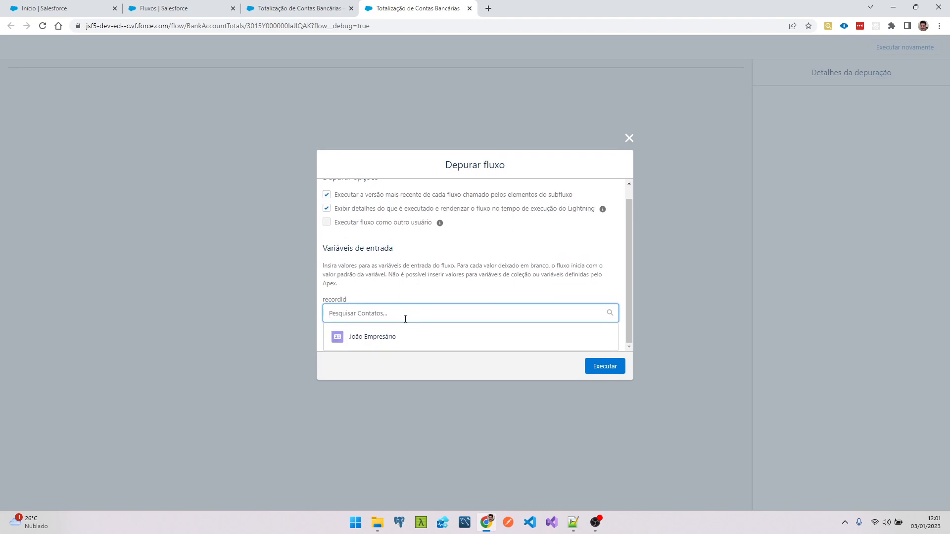
left_click(387, 337)
left_click(604, 366)
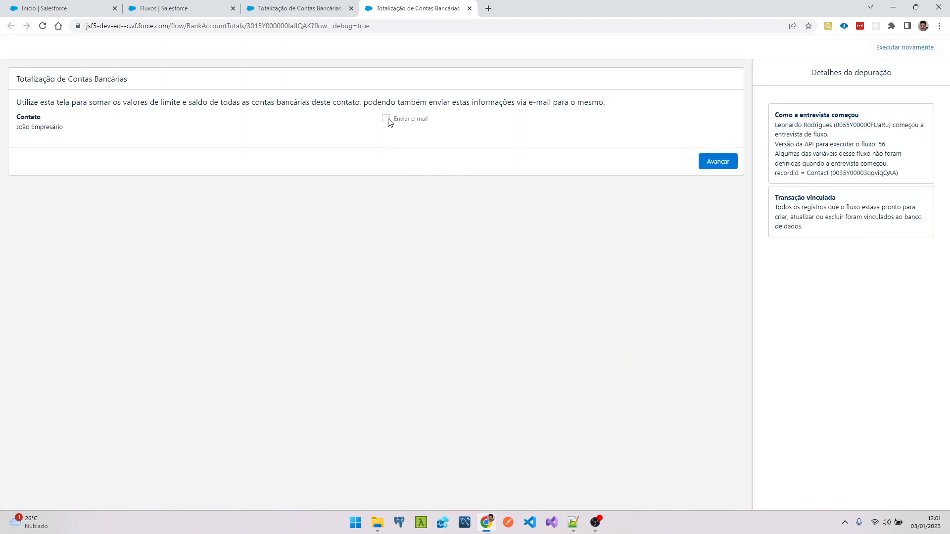
left_click(710, 163)
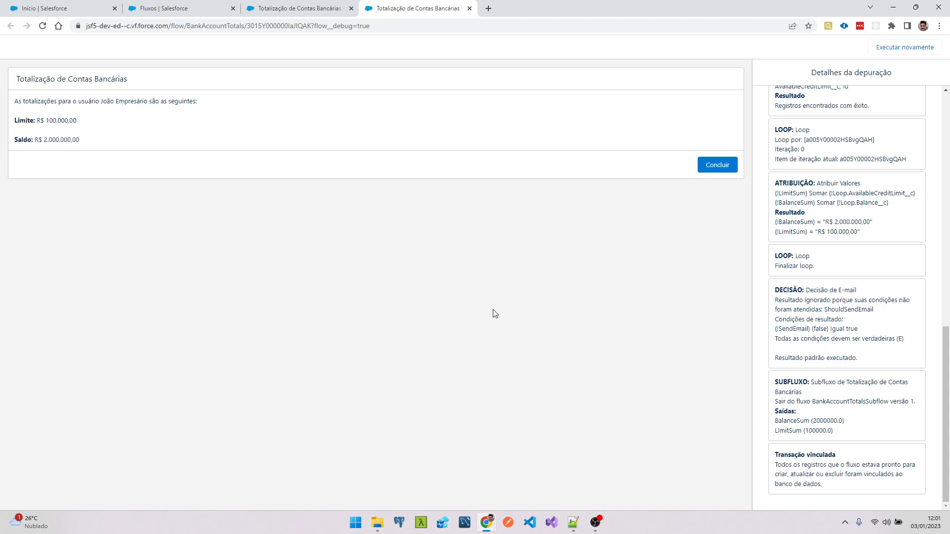
Open the Contas bancárias list in the Jornada Salesforce app using the Tudo list view.
left_click(58, 7)
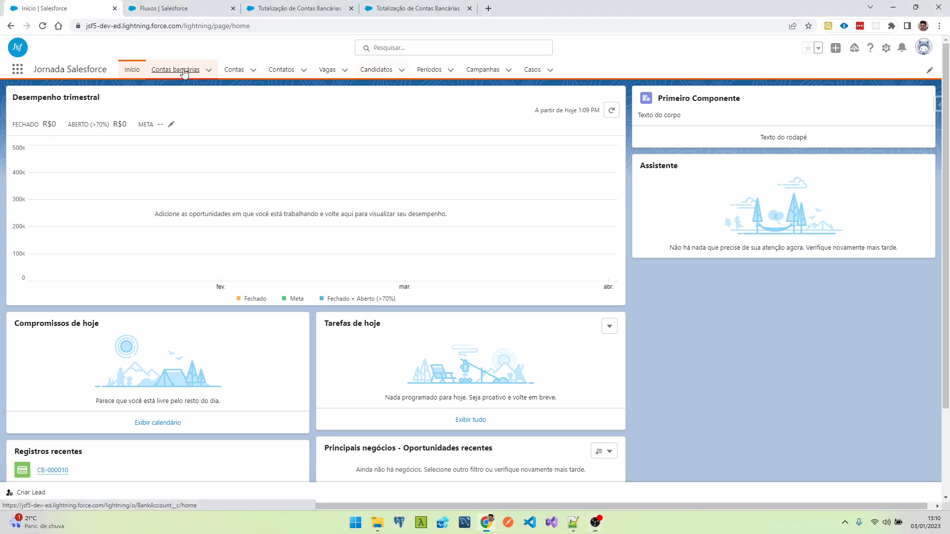
left_click(178, 70)
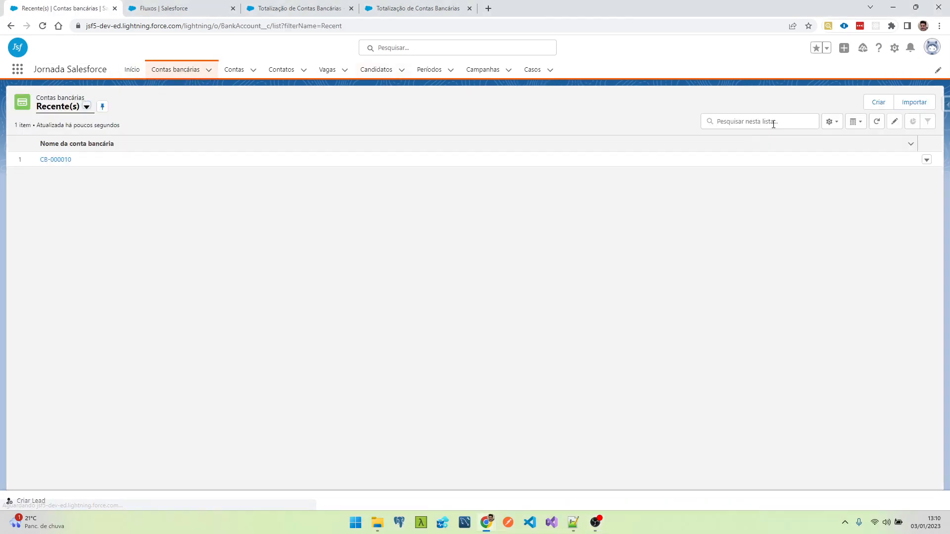
left_click(76, 107)
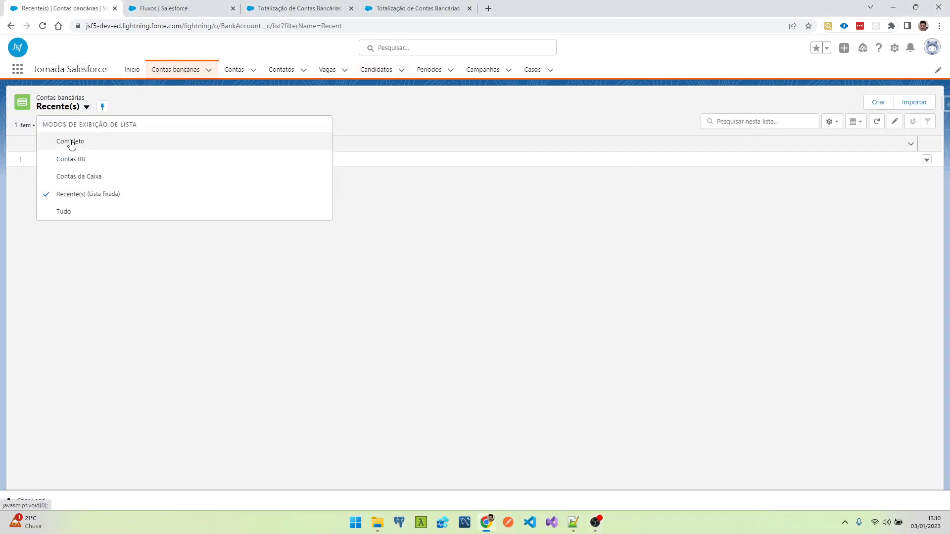
left_click(67, 211)
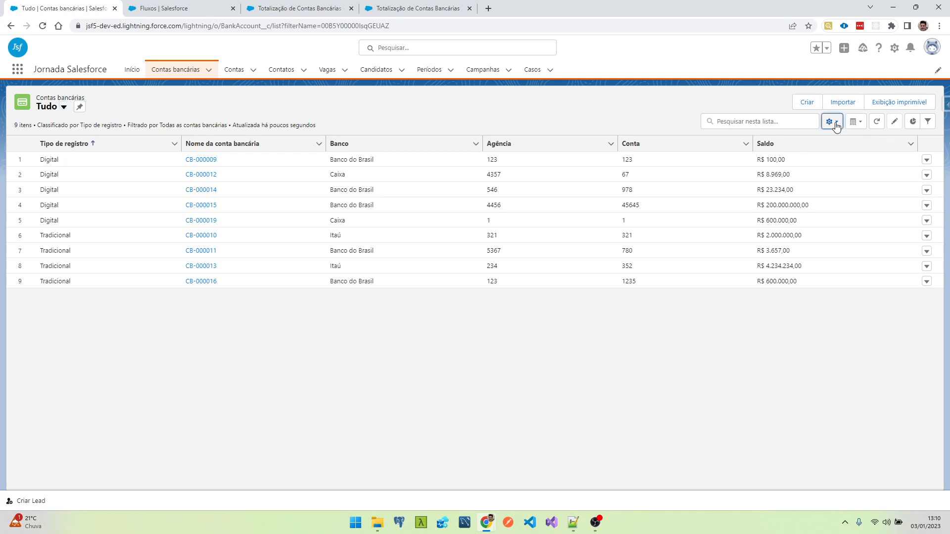
Add the Contato and Limite de crédito disponível fields to the visible columns of the Tudo list view.
left_click(834, 125)
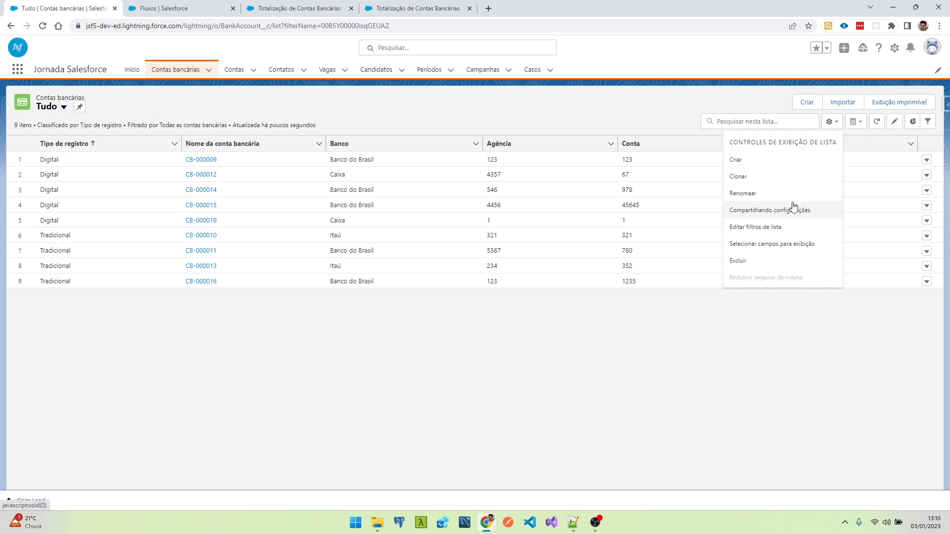
left_click(776, 242)
left_click(390, 226)
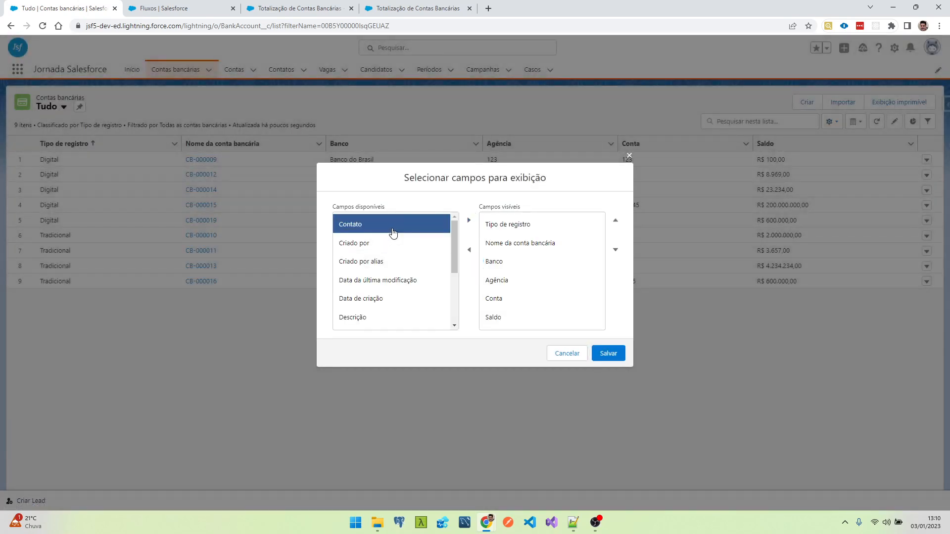
left_click(469, 221)
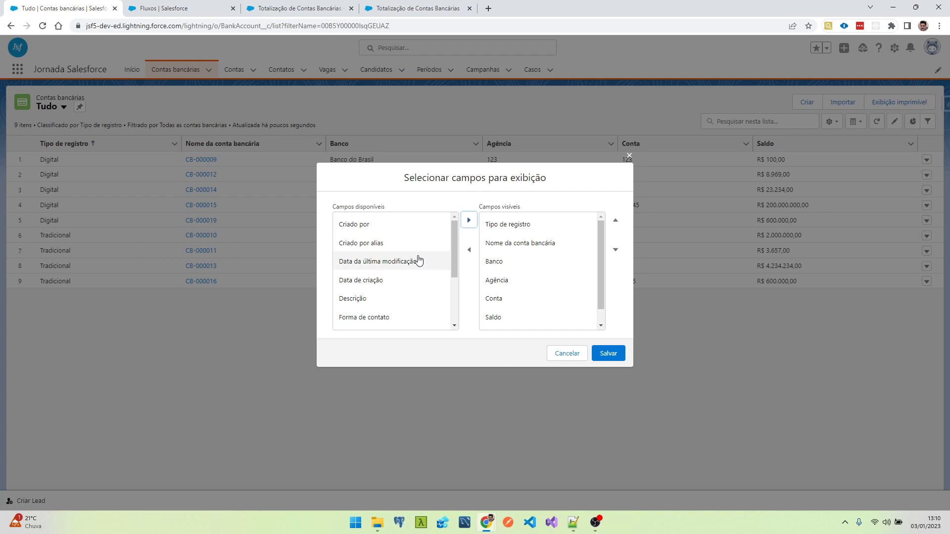
scroll(418, 260, "down", 2)
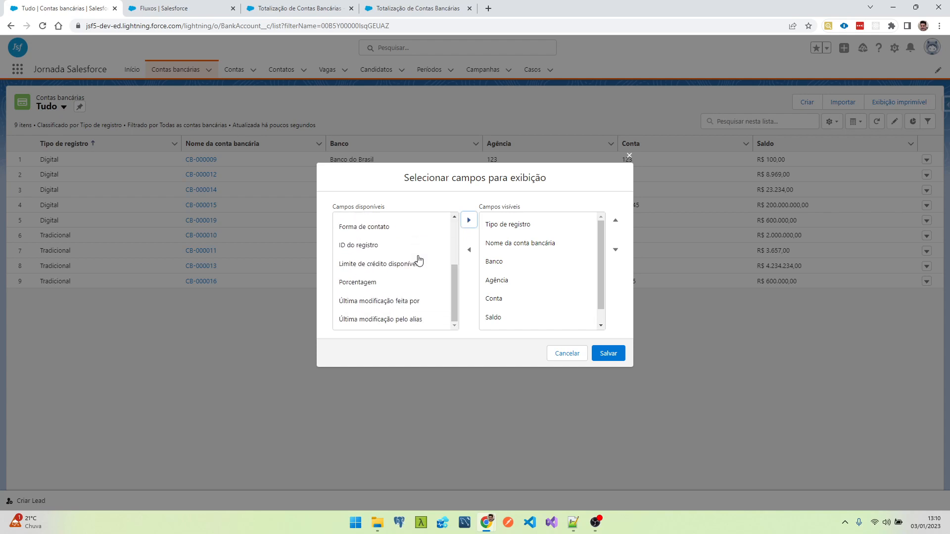
left_click(418, 263)
left_click(468, 220)
left_click(619, 355)
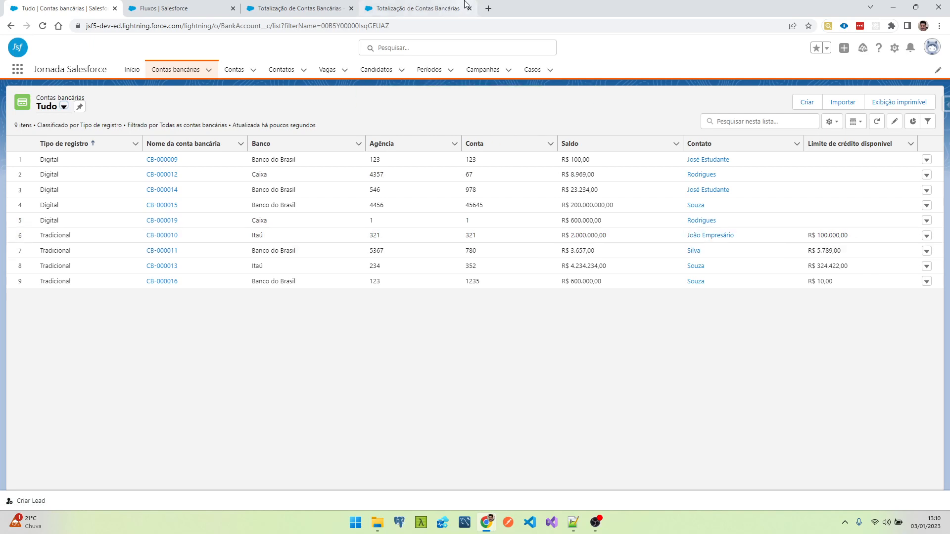
Check the Limite and Saldo totals in the flow's debug result against the contact's bank account.
mouse_move(465, 4)
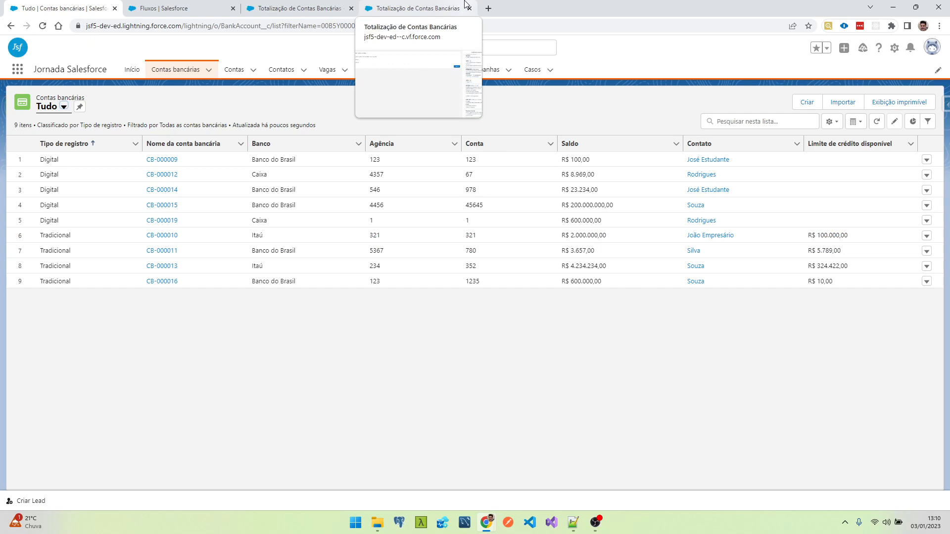
left_click(462, 4)
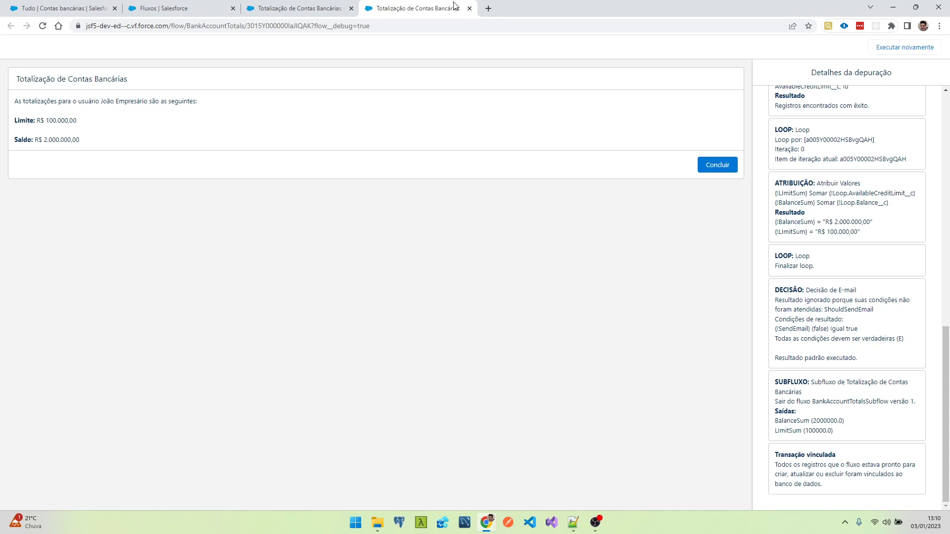
left_click_drag(39, 120, 86, 129)
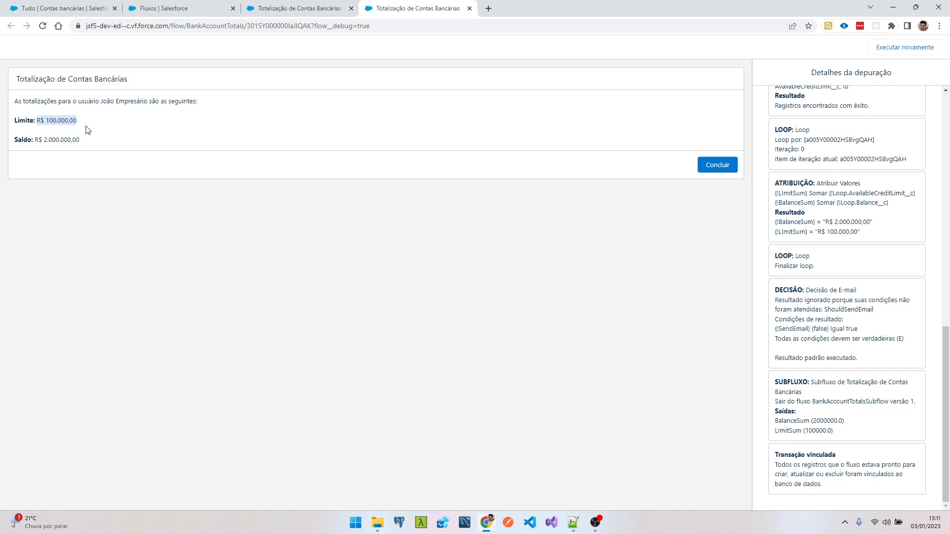
key("alt+Tab")
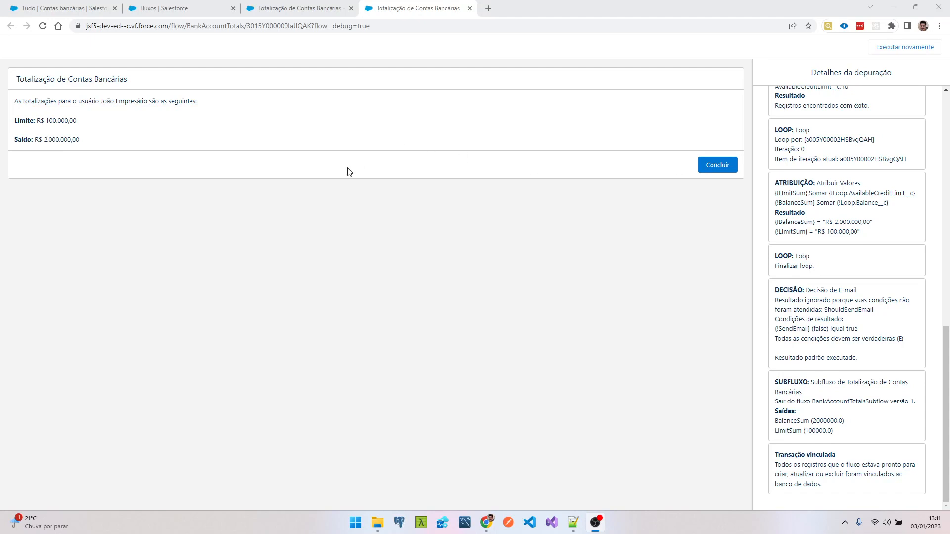
Start a new Tradicional bank account with Forma de contato Telefone do gerente and Banco set to Banco do Brasil.
left_click(97, 6)
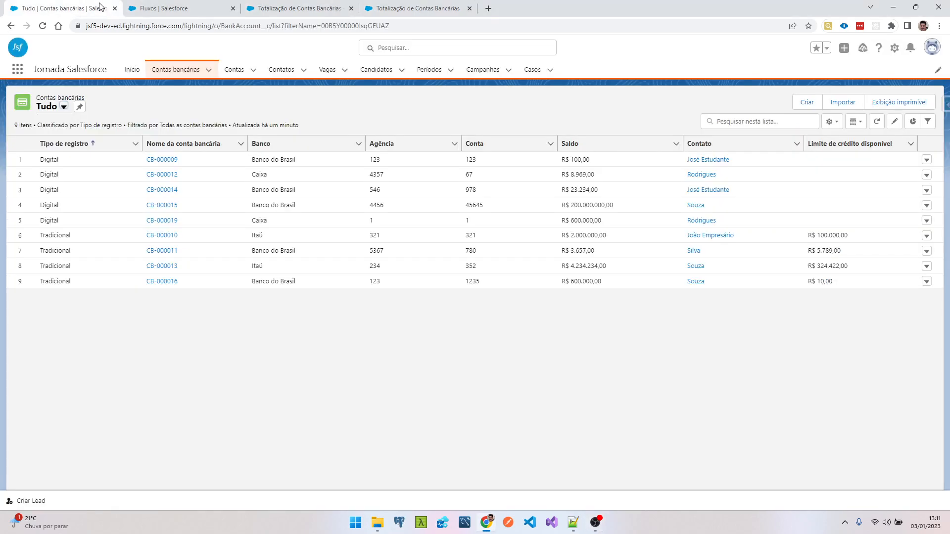
left_click(804, 102)
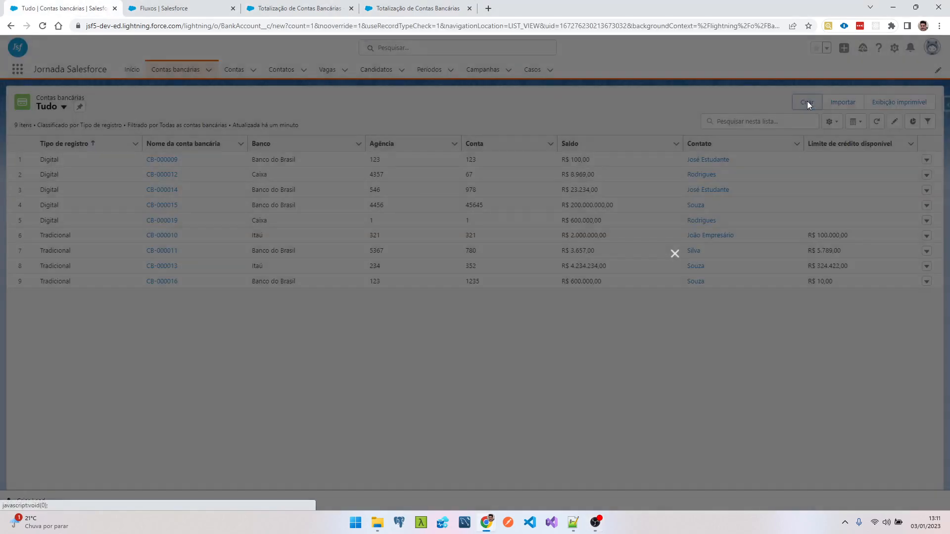
left_click(454, 285)
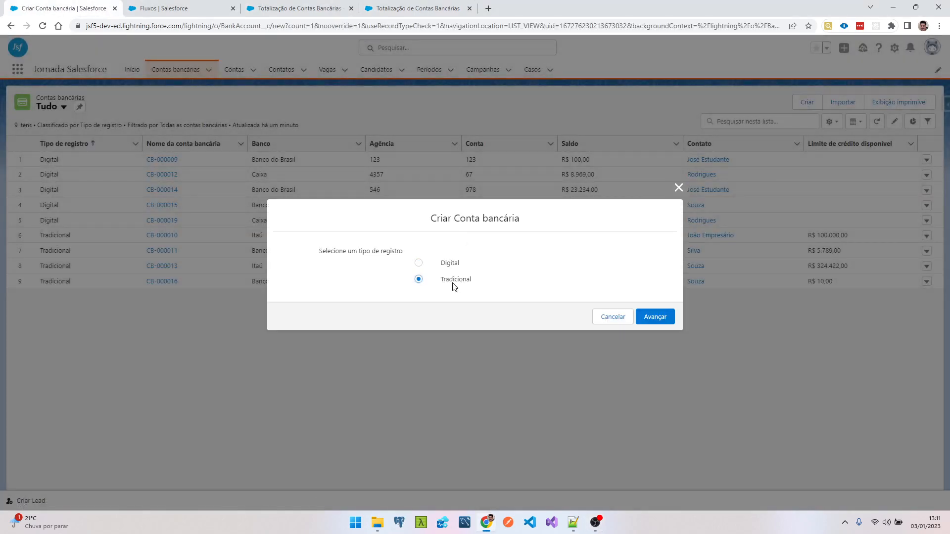
left_click(653, 319)
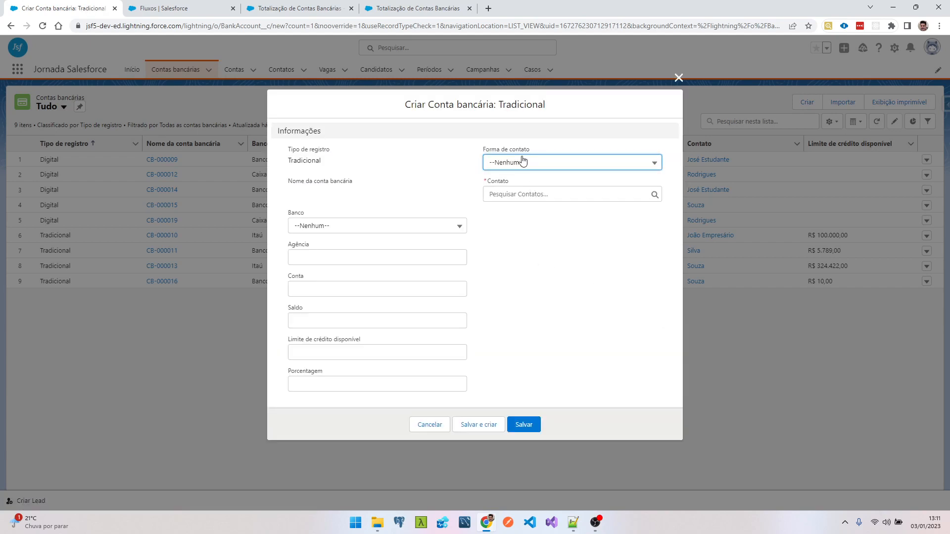
left_click(520, 162)
left_click(523, 200)
left_click(411, 227)
left_click(342, 261)
Set the new bank account's Agência to 123 and enter the account number in Conta.
left_click(334, 262)
type("123")
key("Tab")
type("123")
key("Tab")
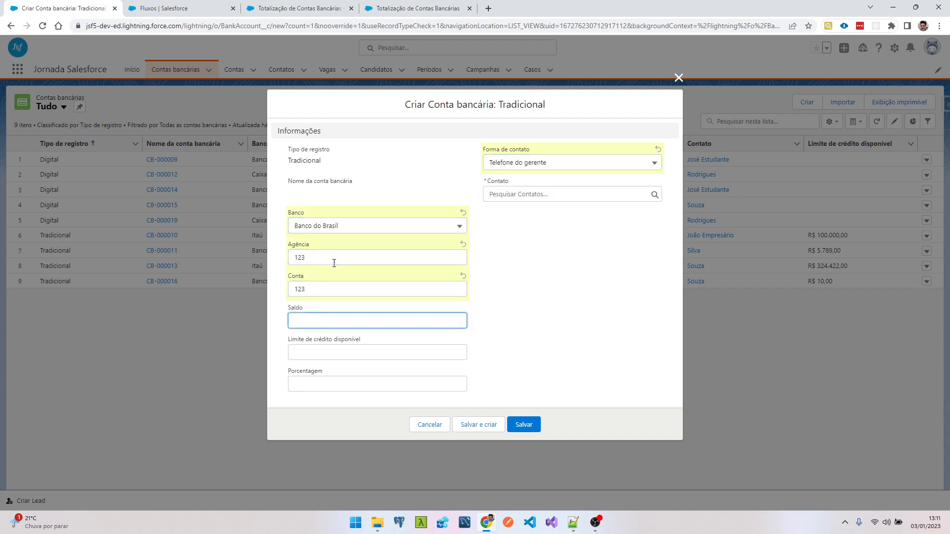
Set the account's Saldo to 500000 and Limite de crédito disponível to 50000.
type("500000")
key("Tab")
type("100000")
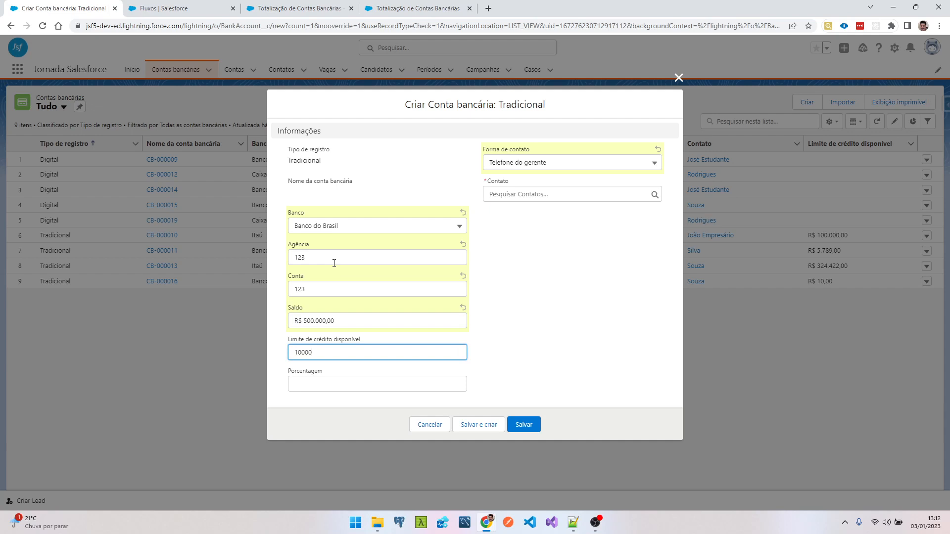
key("ctrl+a")
type("50000")
key("Tab")
Link the new bank account to the contact used in the debug run and save the record.
left_click(537, 195)
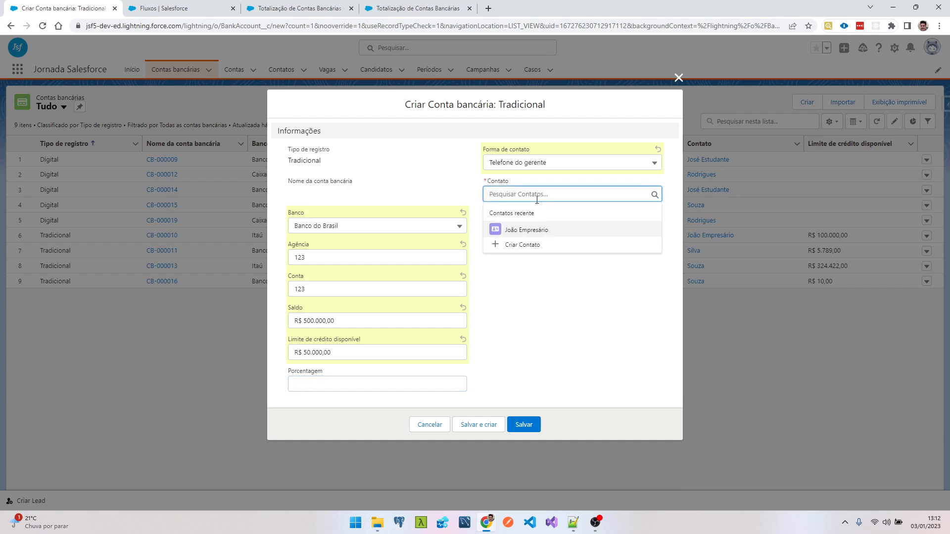
left_click(536, 236)
left_click(528, 427)
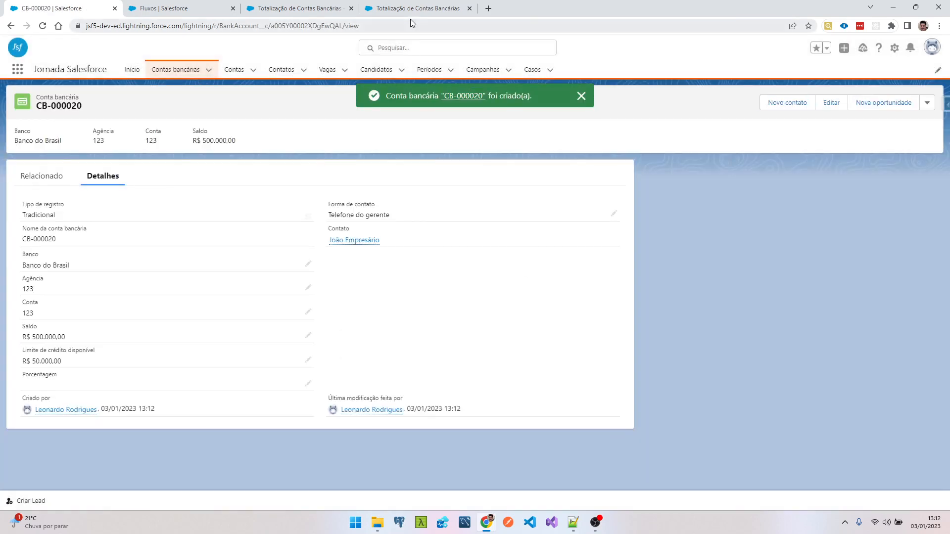
Finish the current debug interview and run the totals again for the same contact without Enviar e-mail.
left_click(413, 13)
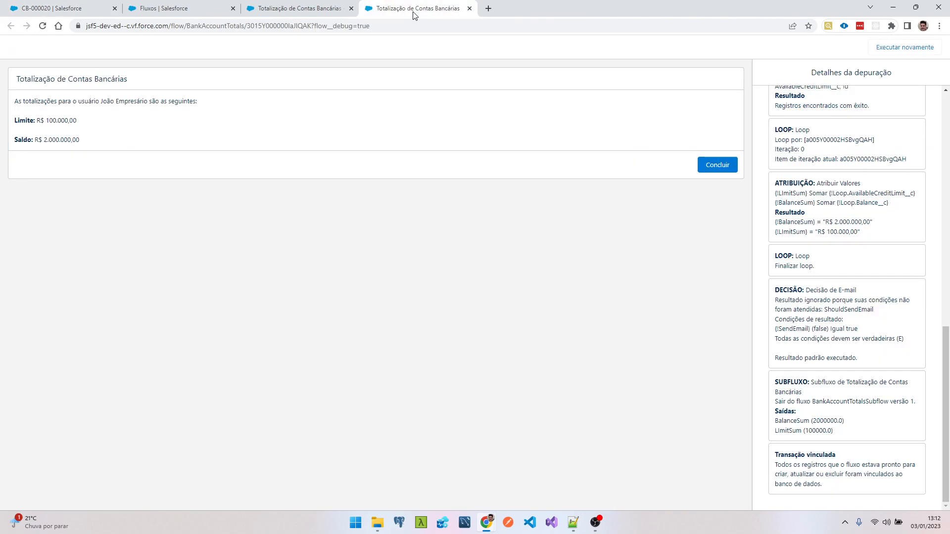
left_click(721, 165)
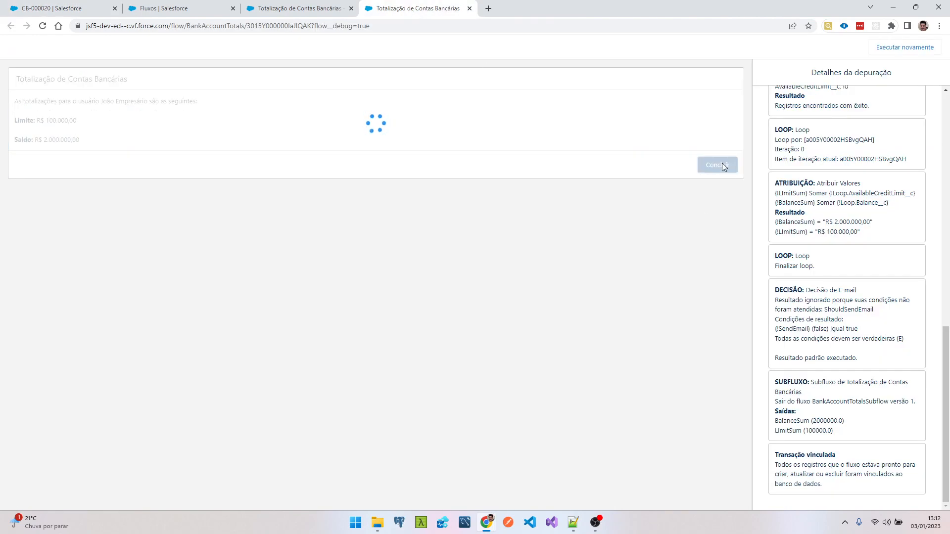
left_click(430, 127)
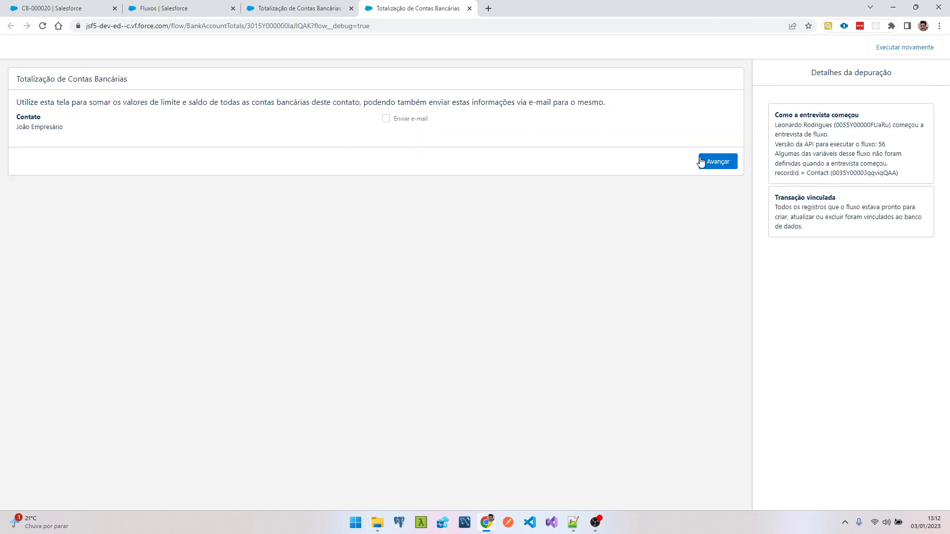
left_click(722, 162)
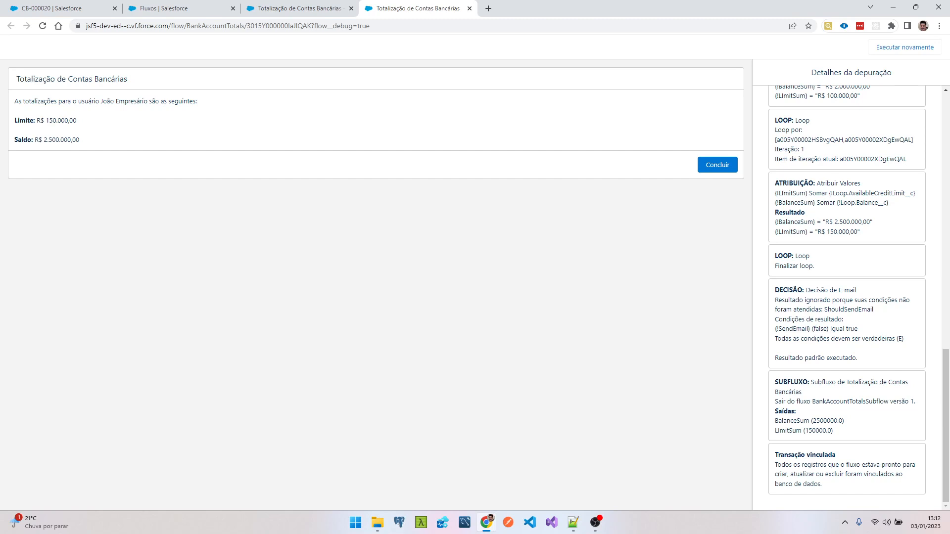
key("alt+Tab")
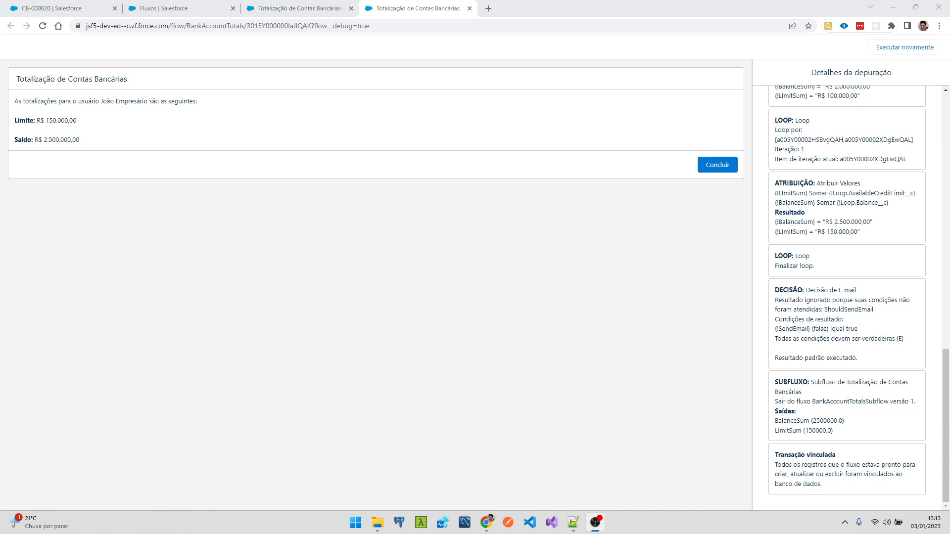
Finish and close the debug run, returning to Flow Builder to activate the Totalização de Contas Bancárias flow.
left_click(717, 165)
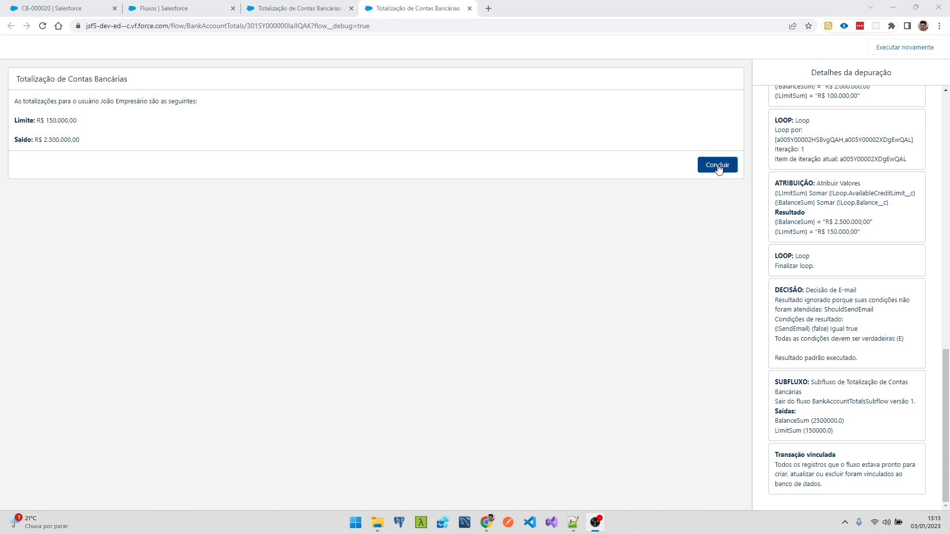
middle_click(389, 12)
left_click(836, 75)
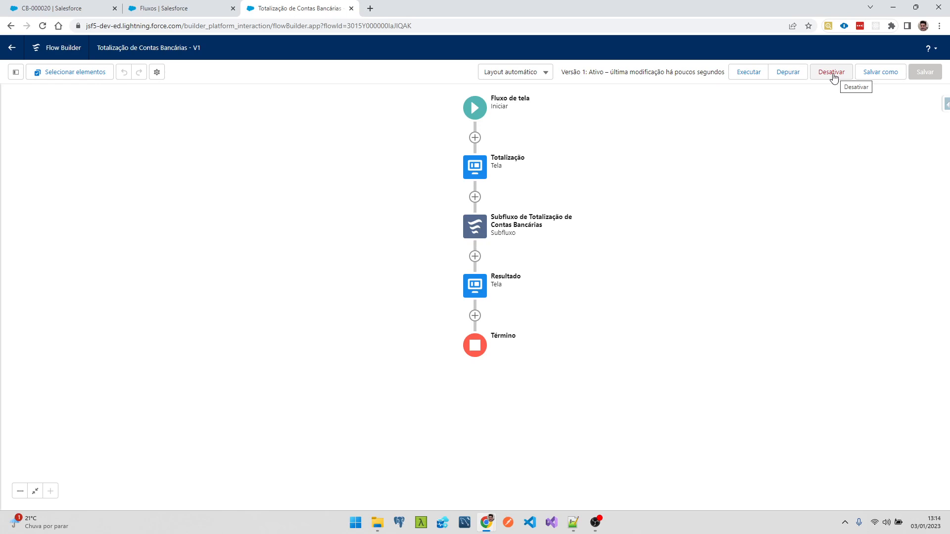
Open the linked contact's record from the new bank account.
left_click(81, 11)
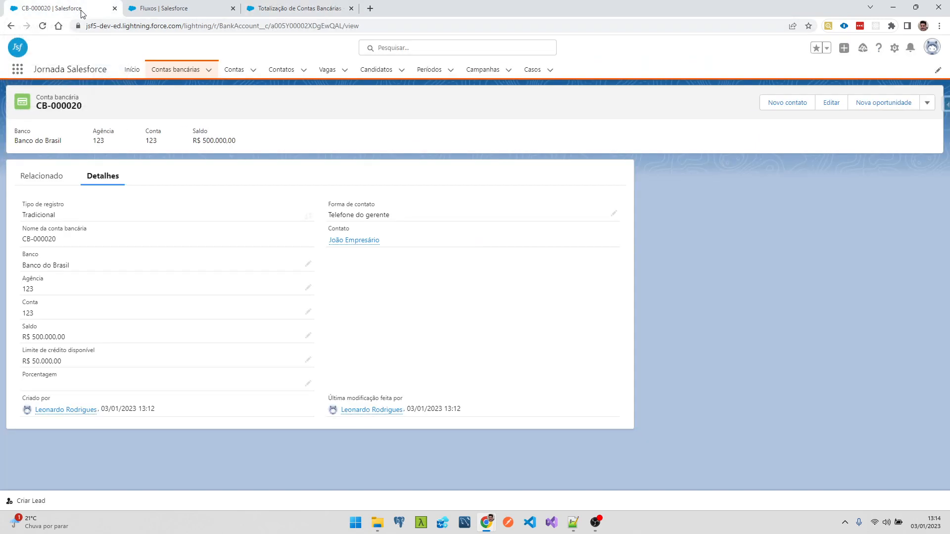
left_click(350, 240)
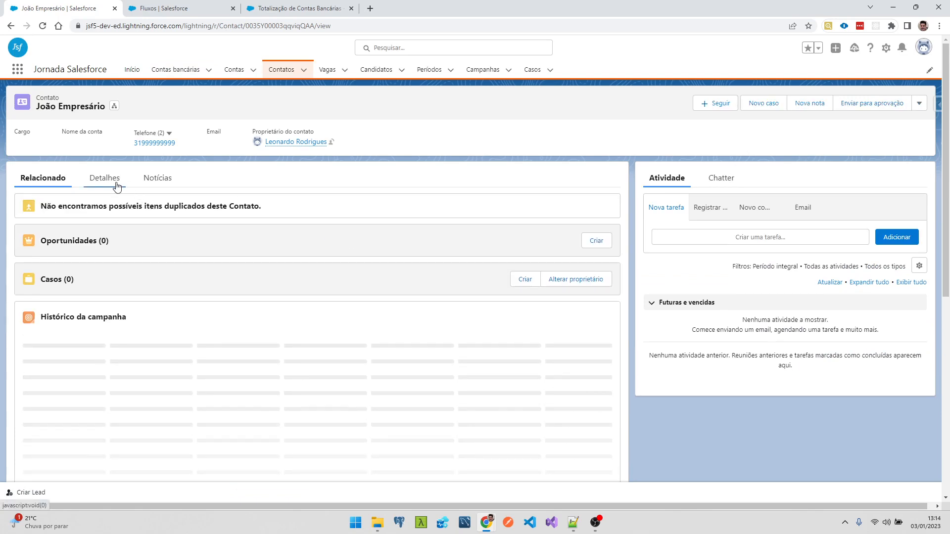
Add the contact's e-mail address in the contact's details and save the record.
left_click(117, 187)
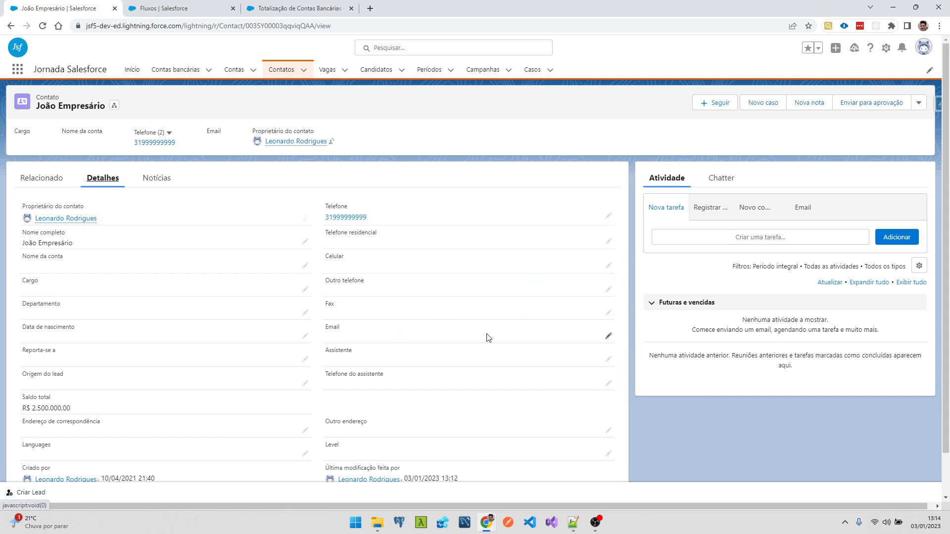
left_click(608, 336)
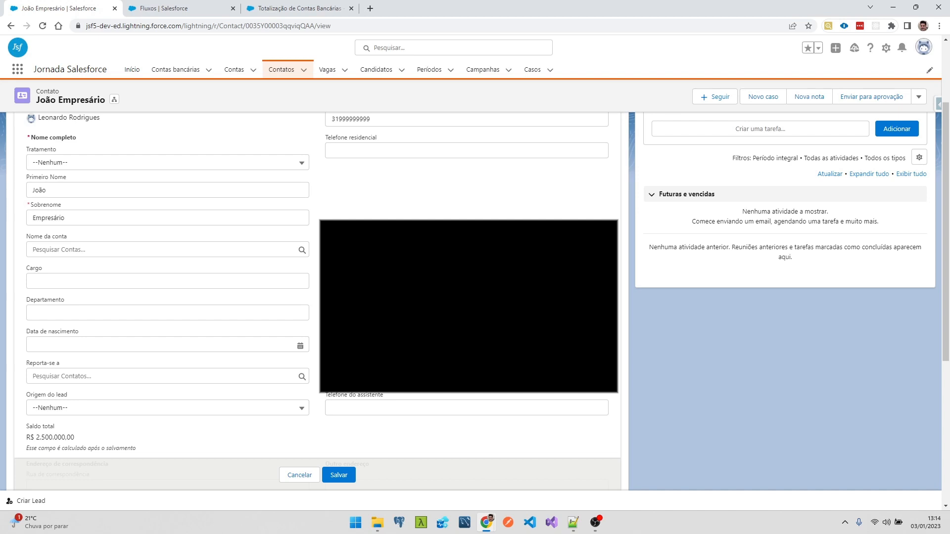
left_click(328, 470)
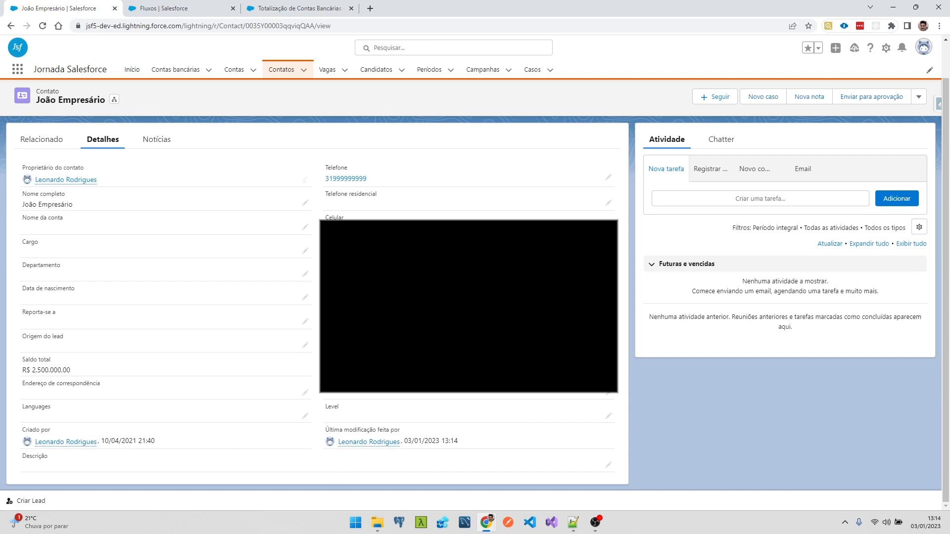
Edit the contact record page, adding a Fluxo component above the Atividade section and assigning it the Totalização de Contas Bancárias flow.
left_click(885, 49)
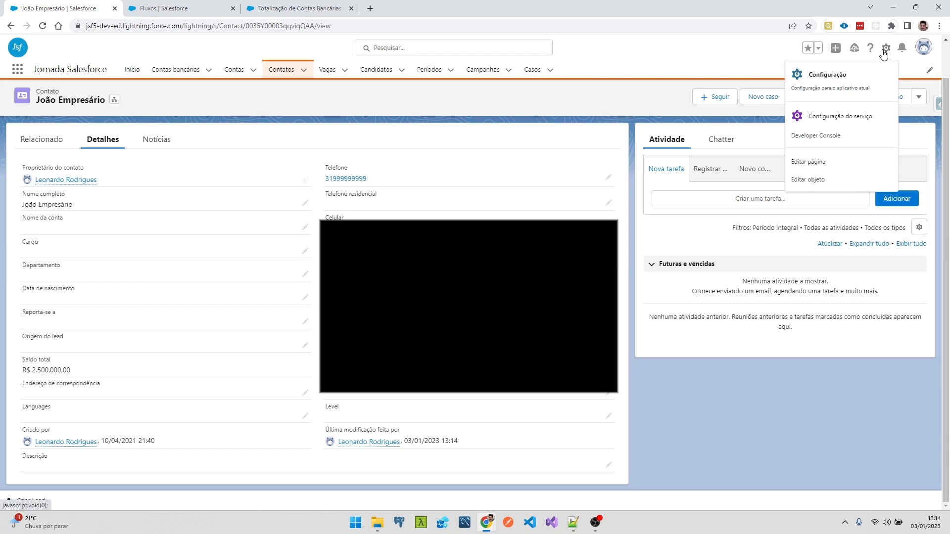
left_click(811, 162)
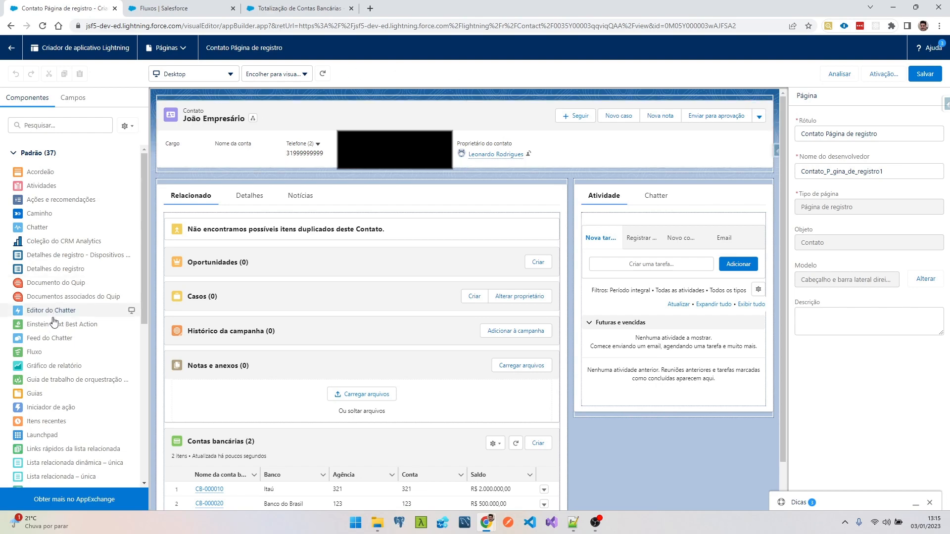
left_click_drag(39, 360, 628, 194)
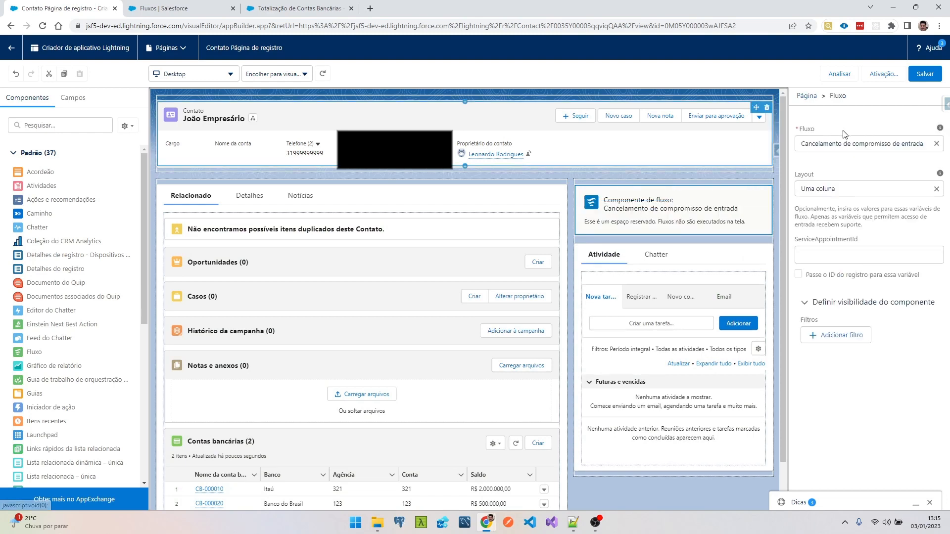
left_click(937, 144)
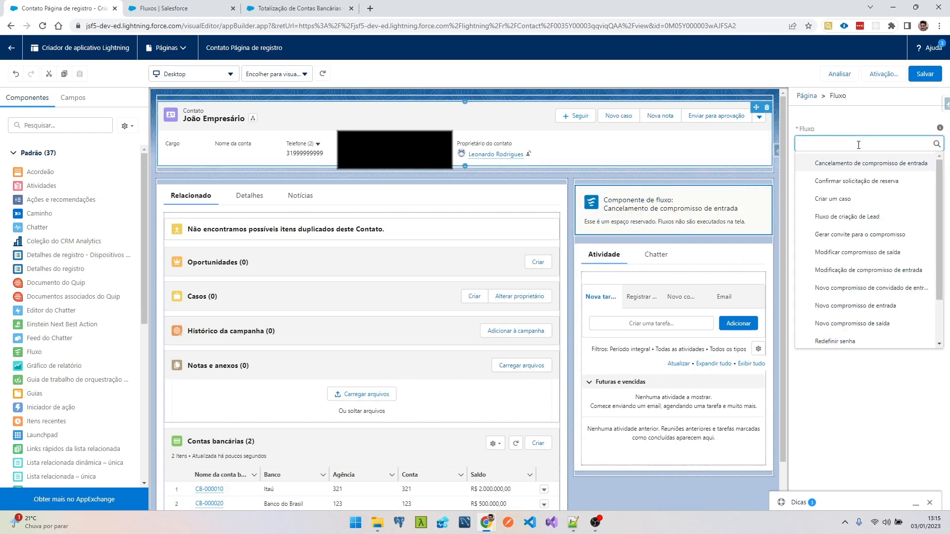
scroll(869, 233, "down", 1)
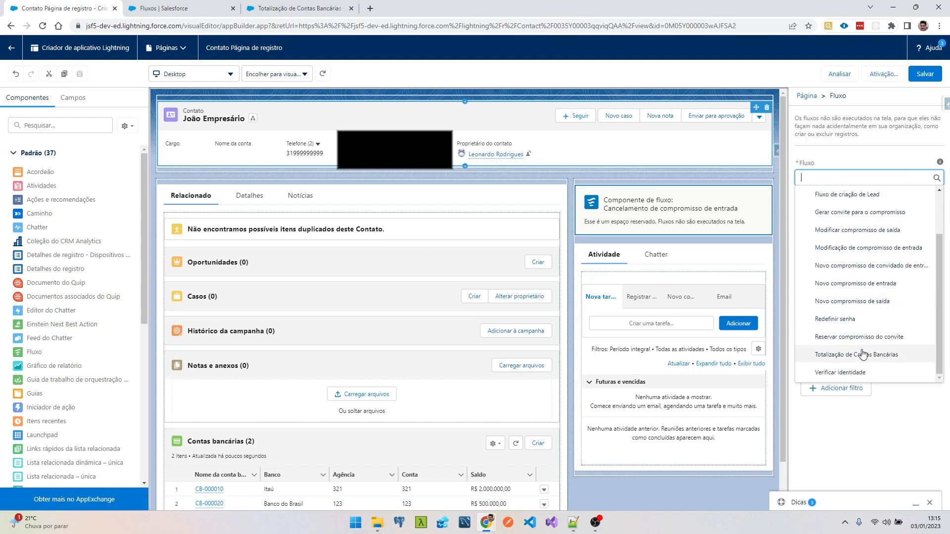
left_click(860, 355)
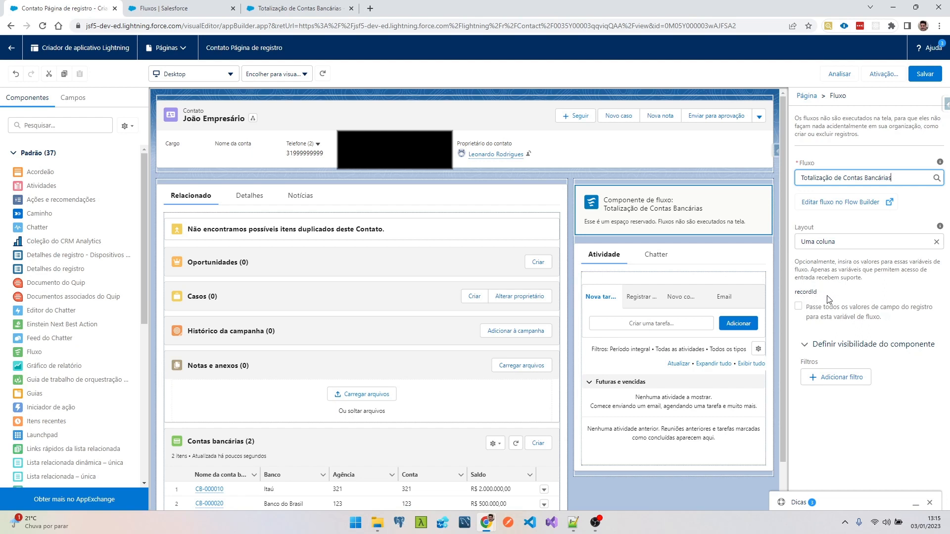
Pass all record field values to the flow's recordId variable, save the page and return to the contact record.
left_click(799, 307)
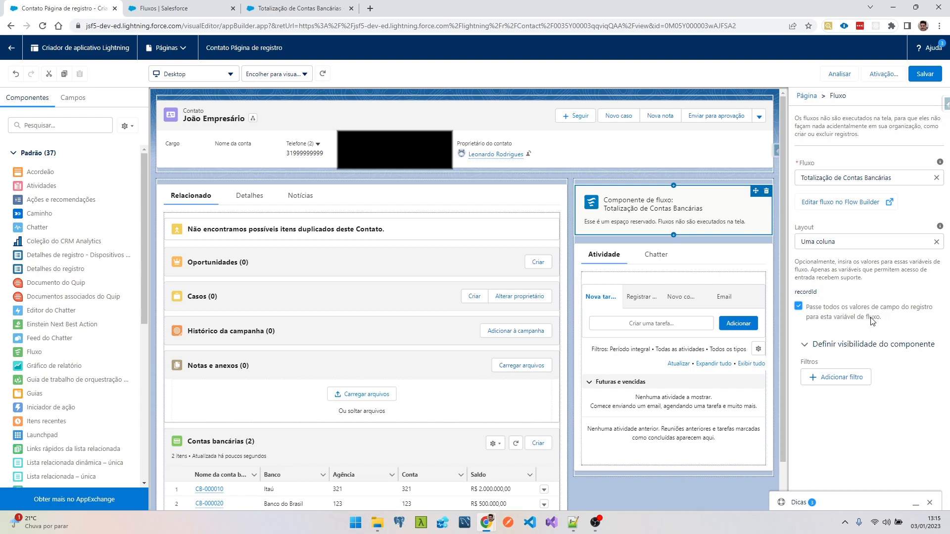
left_click(924, 72)
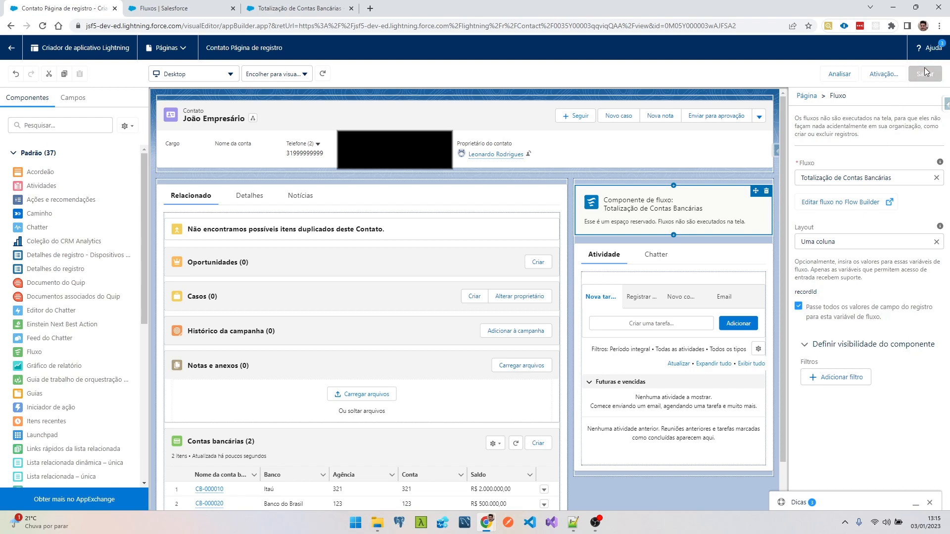
left_click(11, 48)
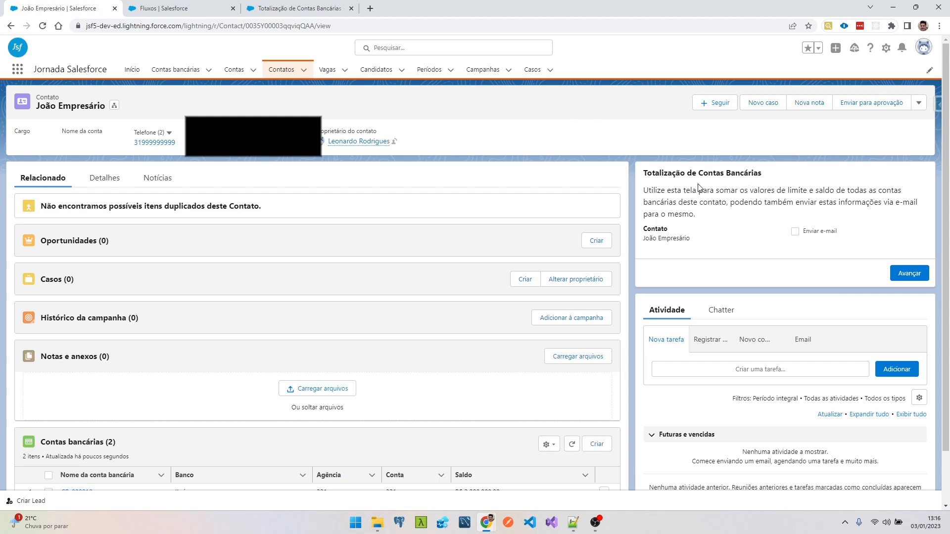
Run the totals flow on the contact record without e-mail, finish it, and run it again with Enviar e-mail enabled.
left_click(899, 275)
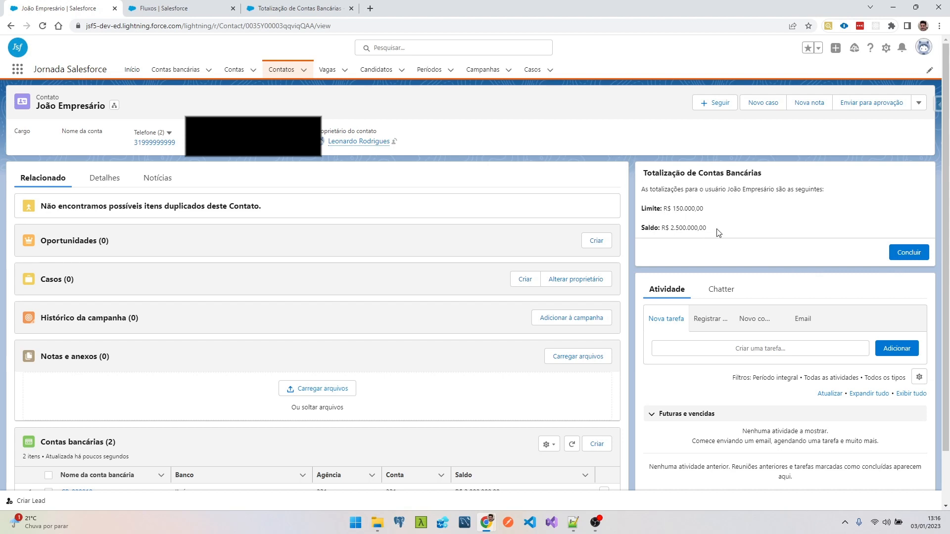
left_click(902, 253)
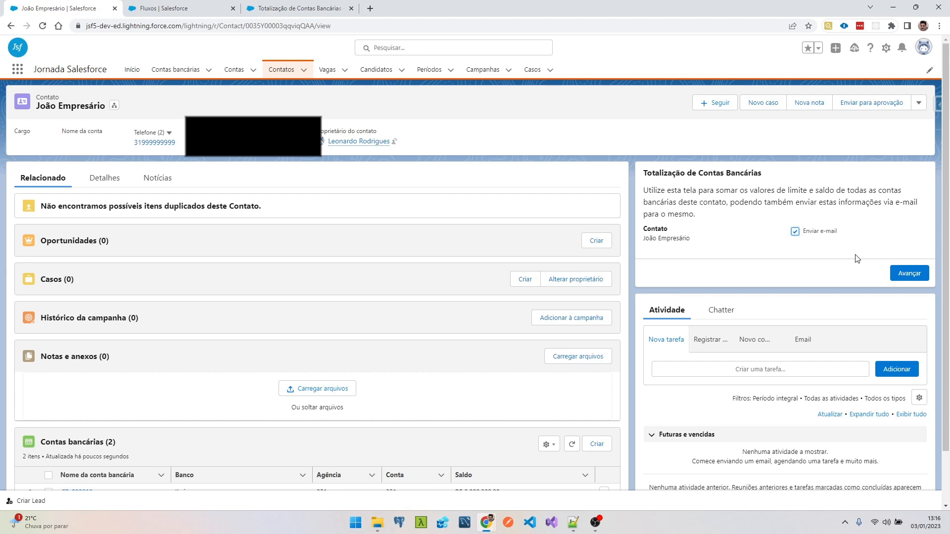
left_click(909, 274)
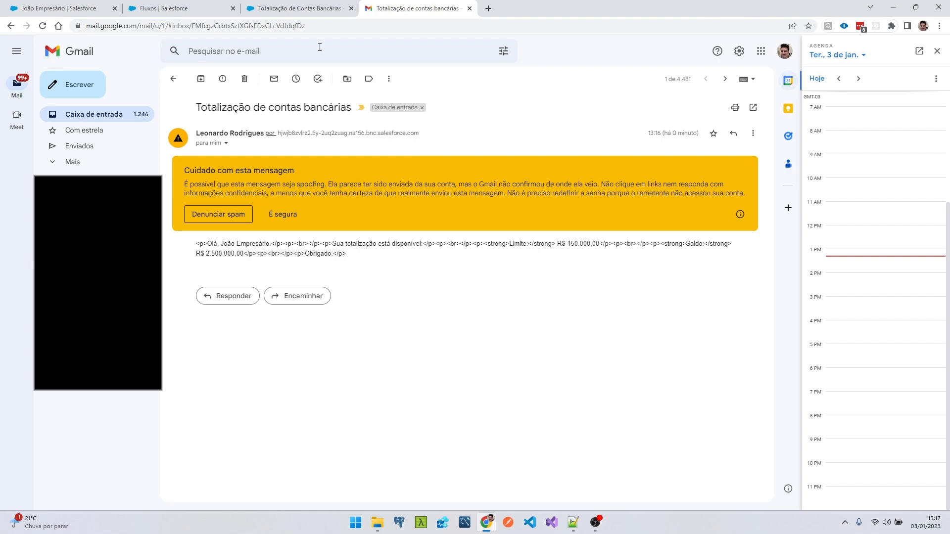
Refresh the flow list in Setup, sort it by last modifier, and open Subfluxo de Totalização de Contas Bancárias.
left_click(196, 11)
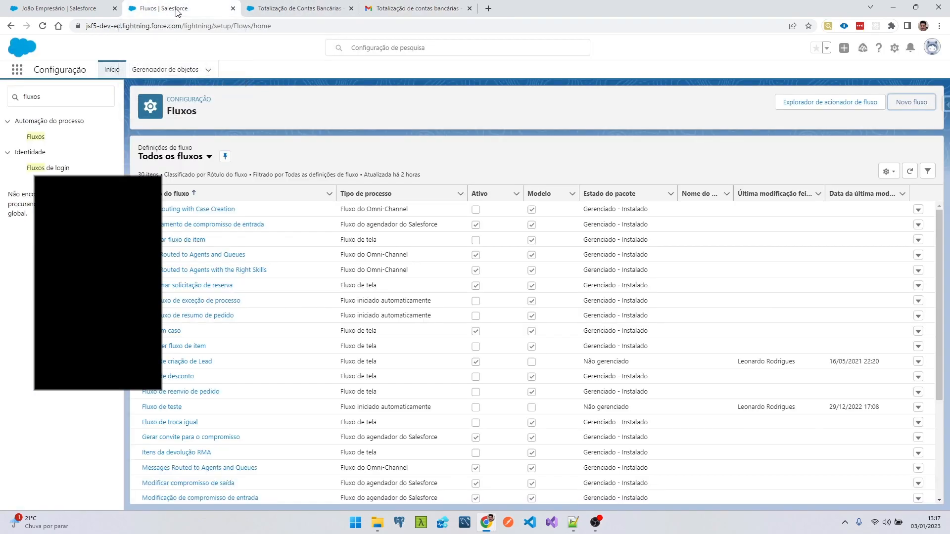
left_click(911, 172)
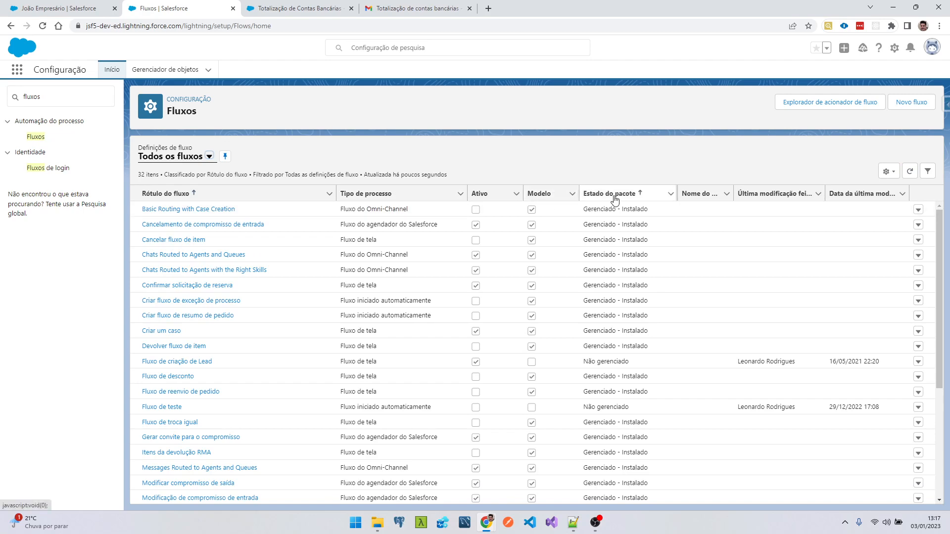
left_click(769, 195)
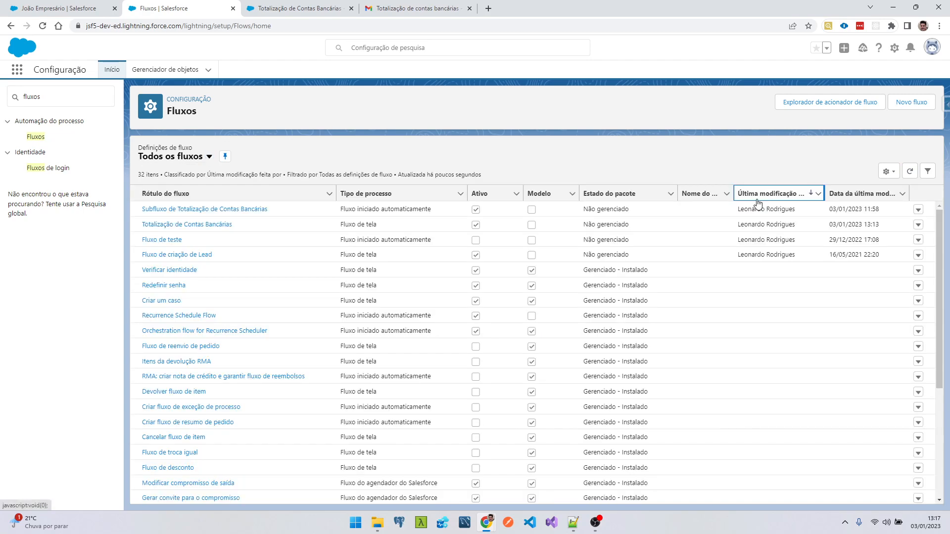
left_click(194, 212)
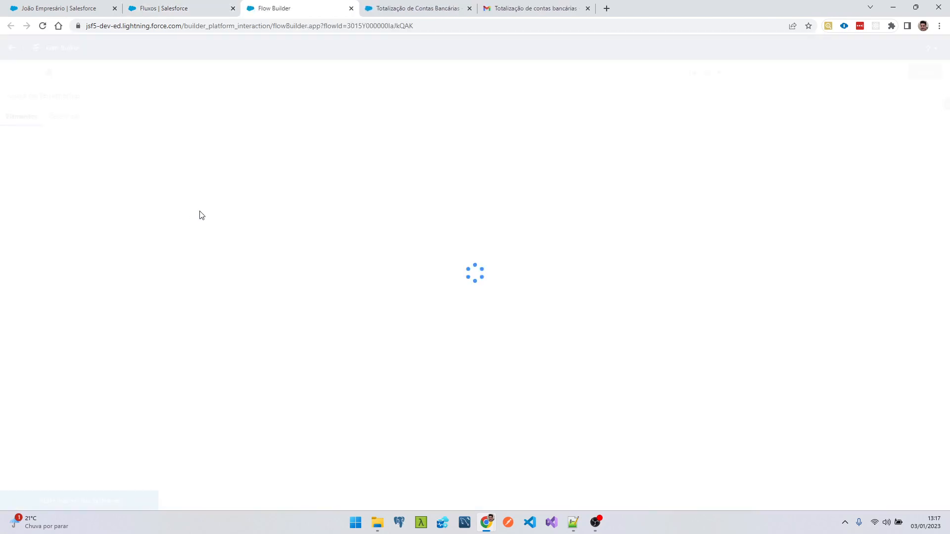
In the Enviar E-mail action, include Corpo formatado em Rich Text and set it to {!$GlobalConstant.True}.
scroll(605, 318, "down", 3)
double_click(417, 339)
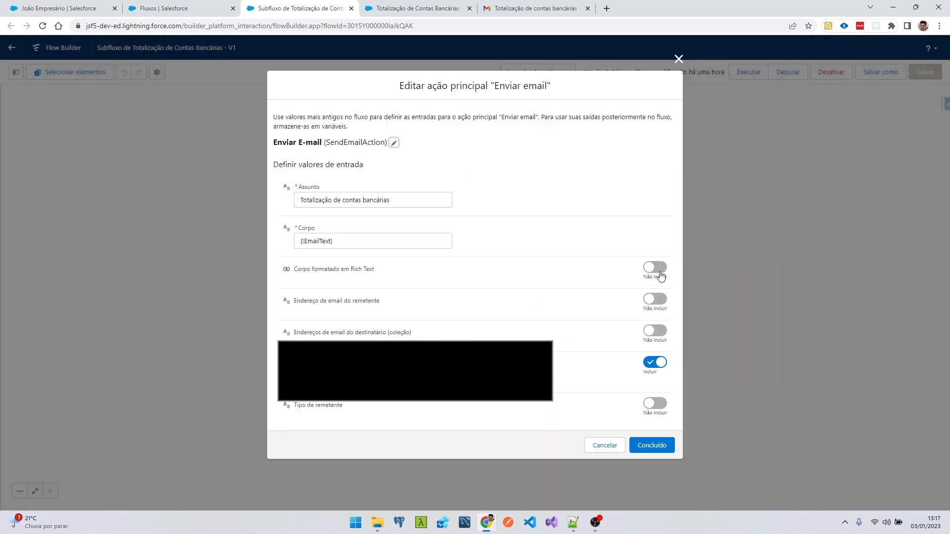
left_click(655, 267)
left_click(358, 277)
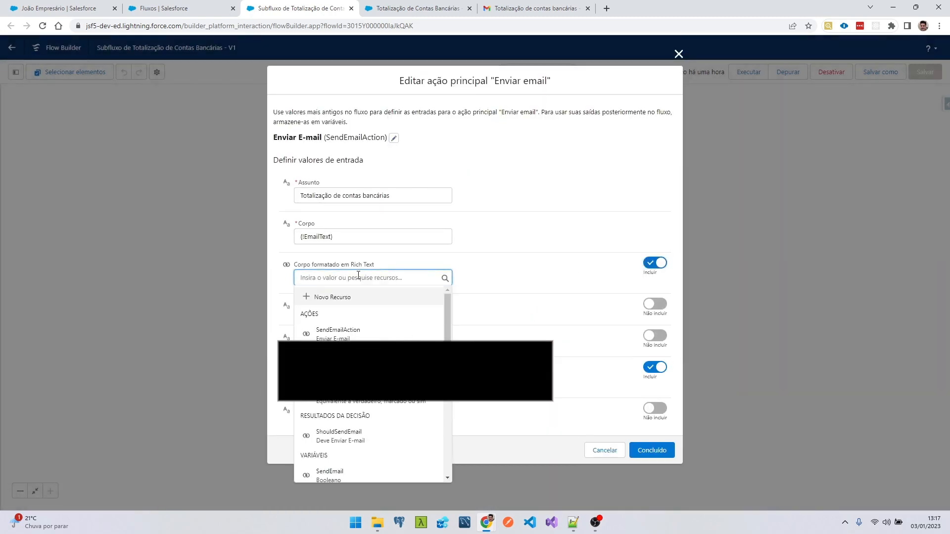
left_click(375, 403)
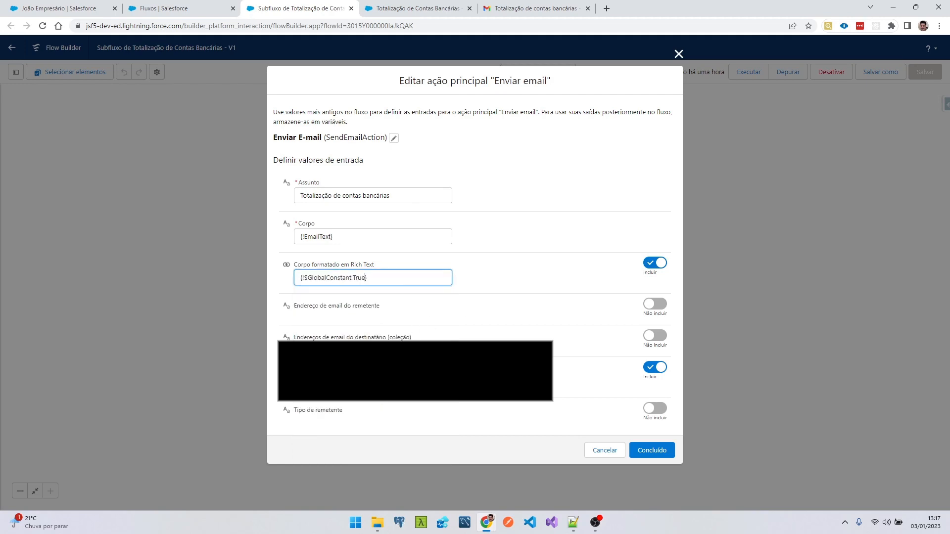
left_click(653, 451)
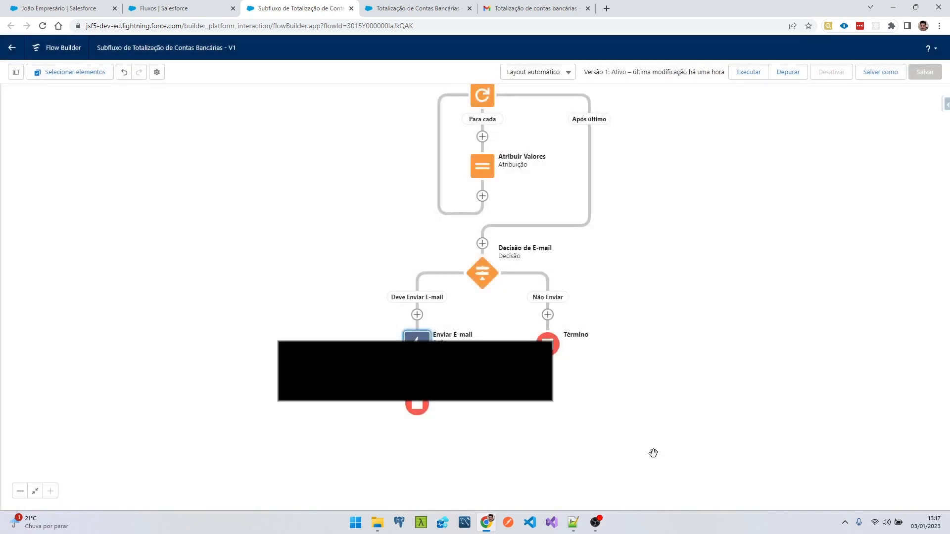
Save the subflow as a new version and activate that version.
left_click(892, 76)
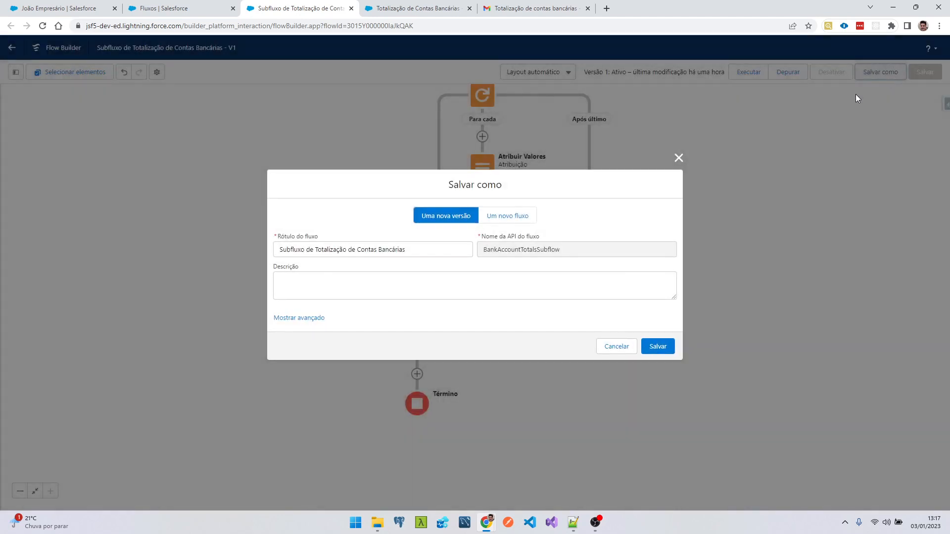
left_click(658, 347)
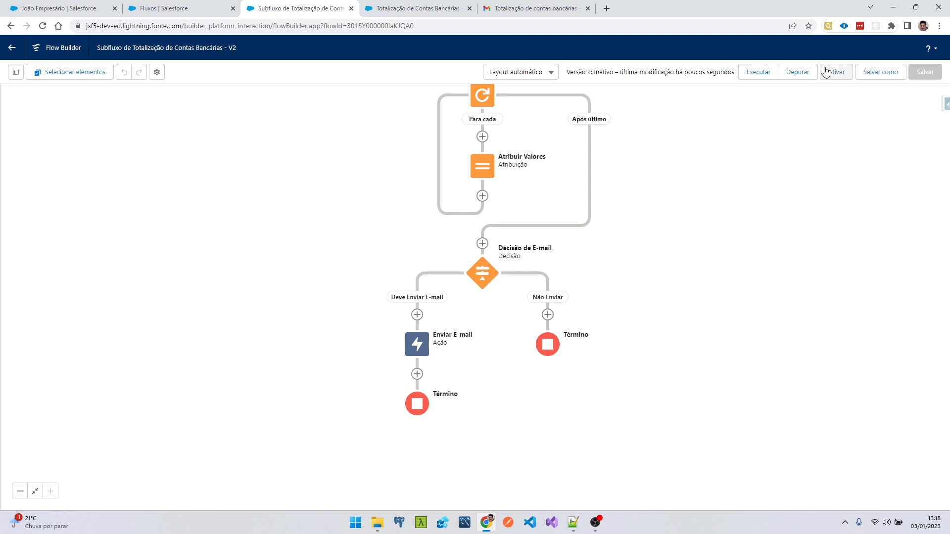
left_click(844, 73)
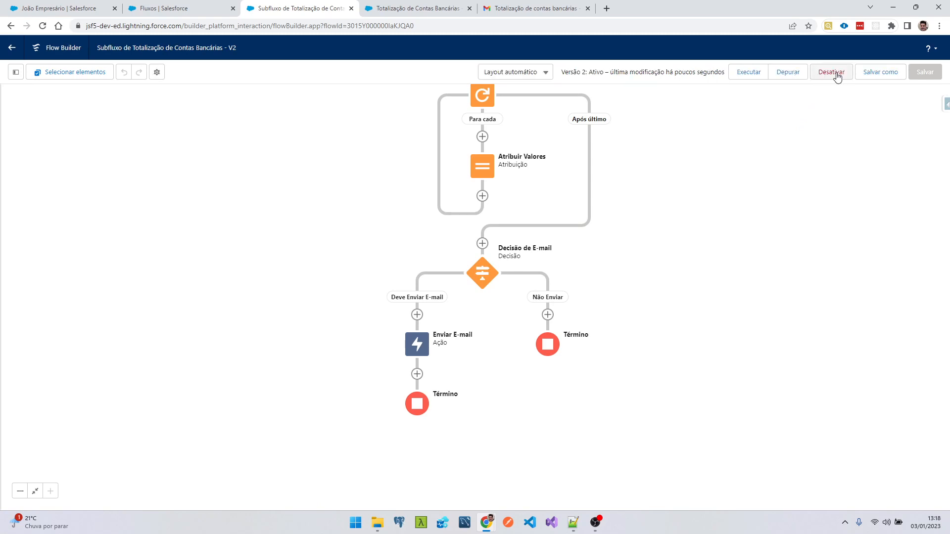
Reload the contact record and run the totals flow with Enviar e-mail enabled.
left_click(79, 9)
key("F5")
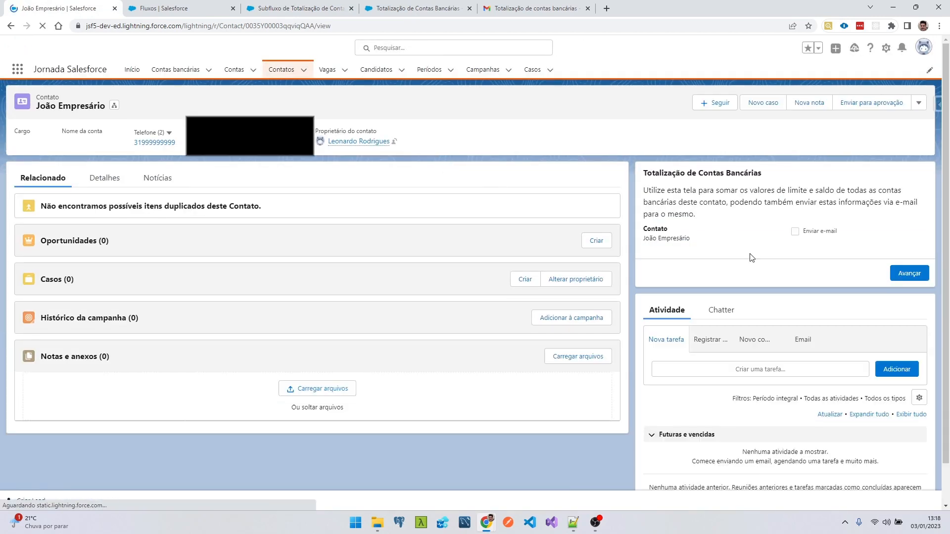
left_click(795, 231)
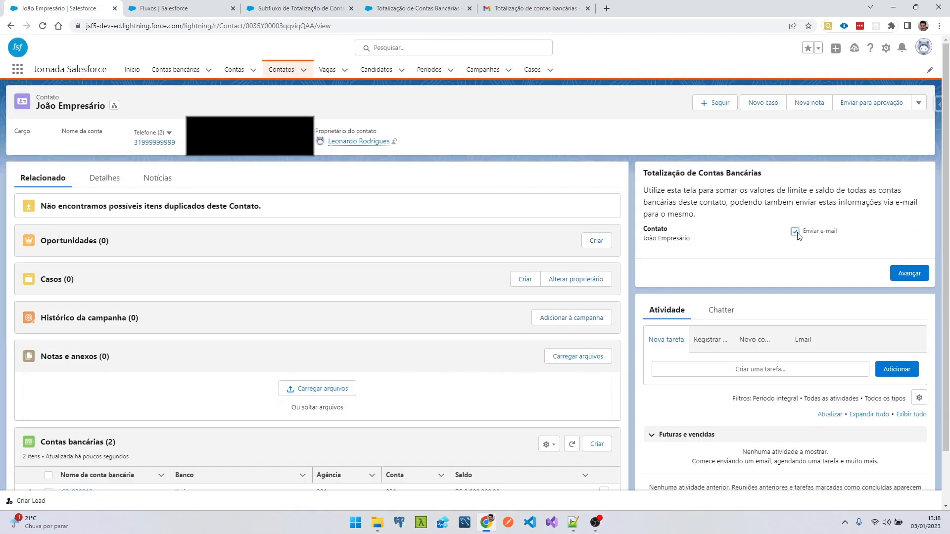
left_click(897, 273)
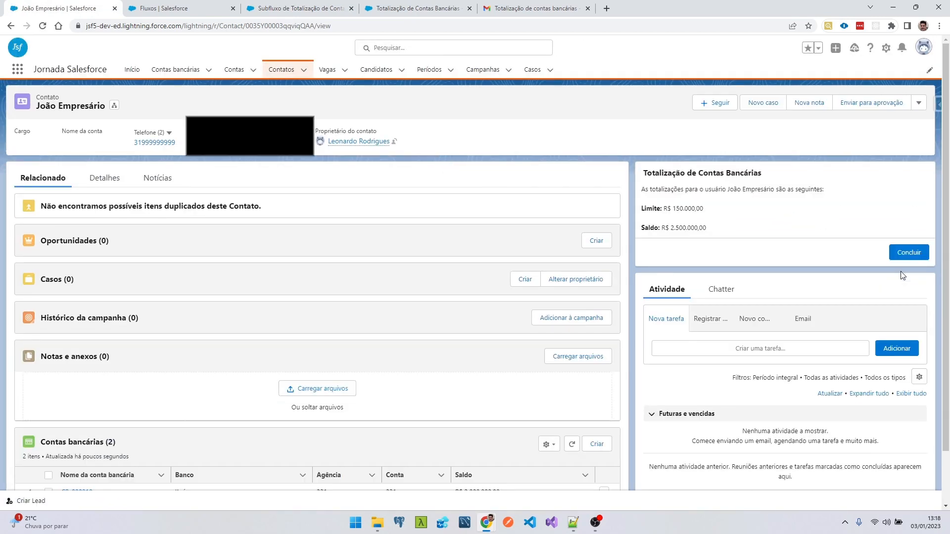